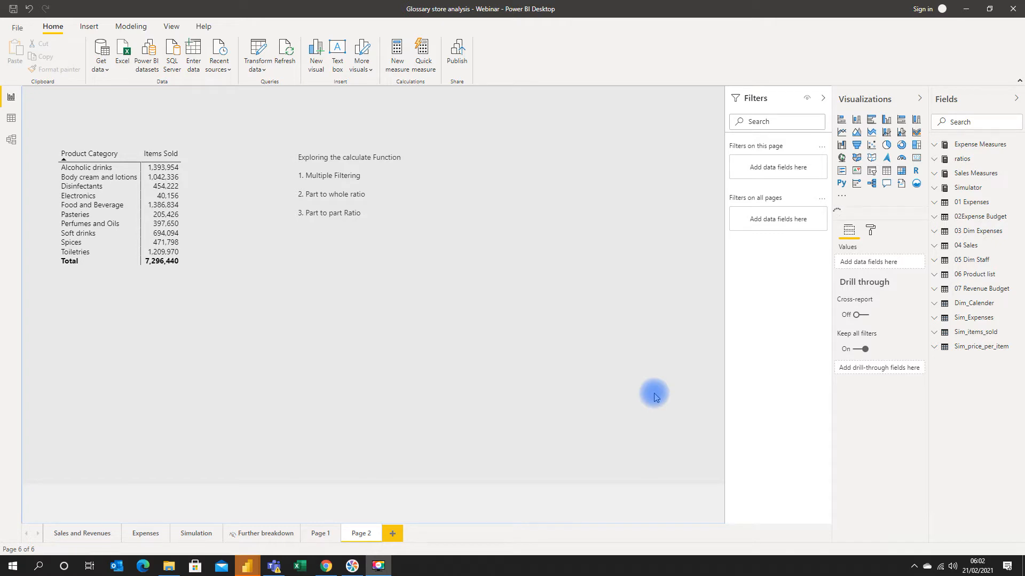
Add a new measure to the ratios table
key(ctrl+4)
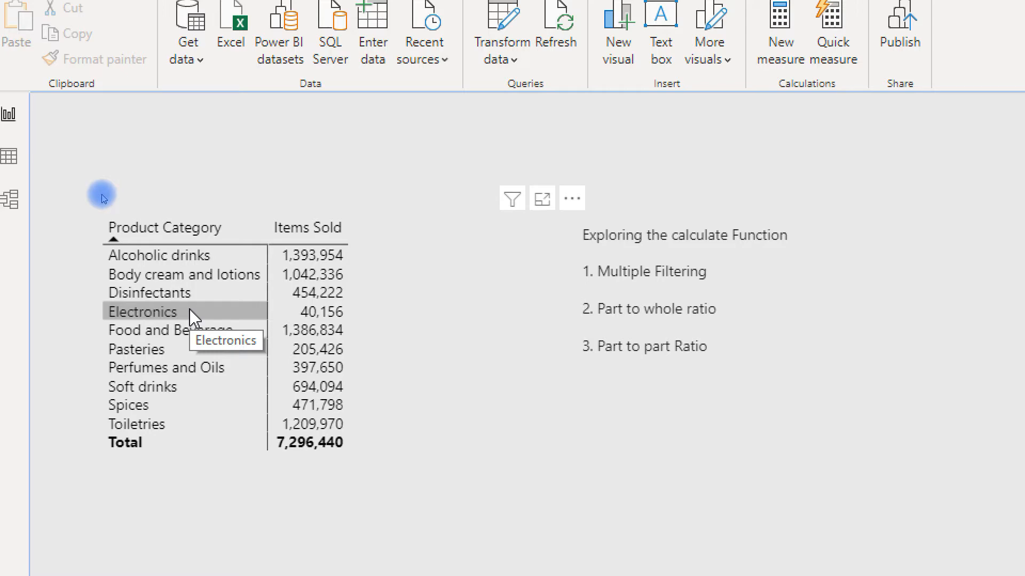
key(ctrl+F4)
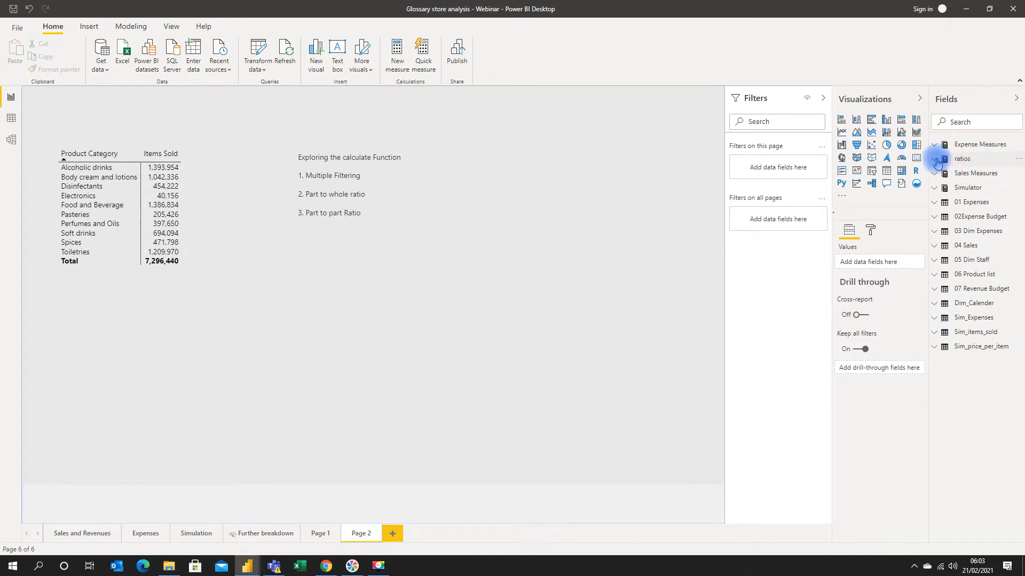
click(956, 161)
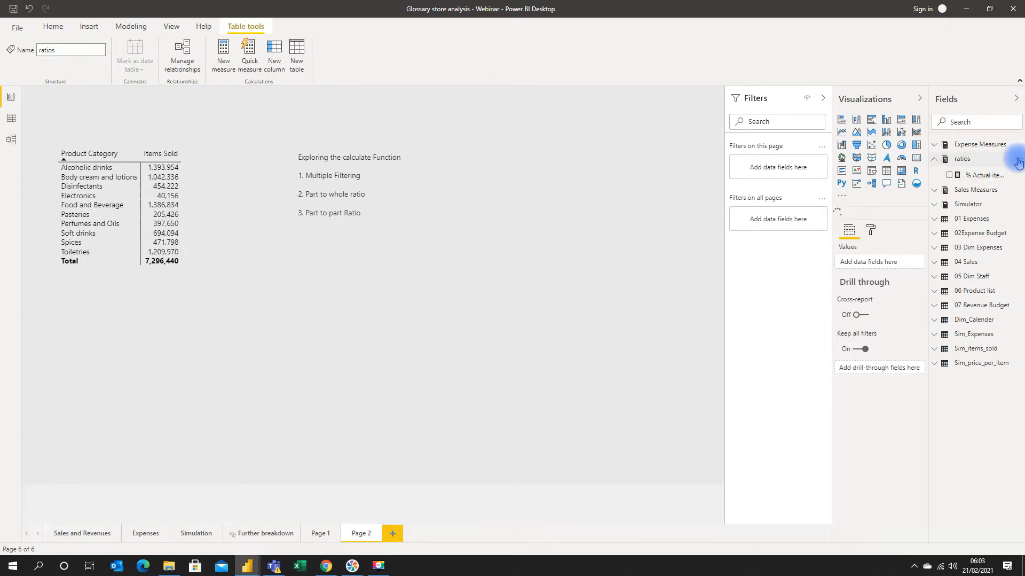
click(1012, 159)
key(Escape)
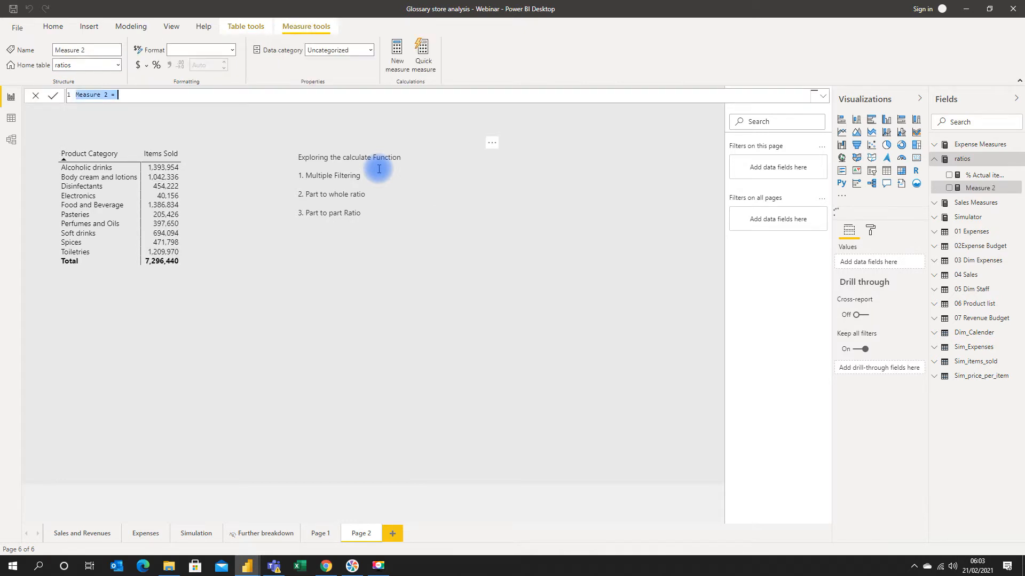
key(ctrl+4)
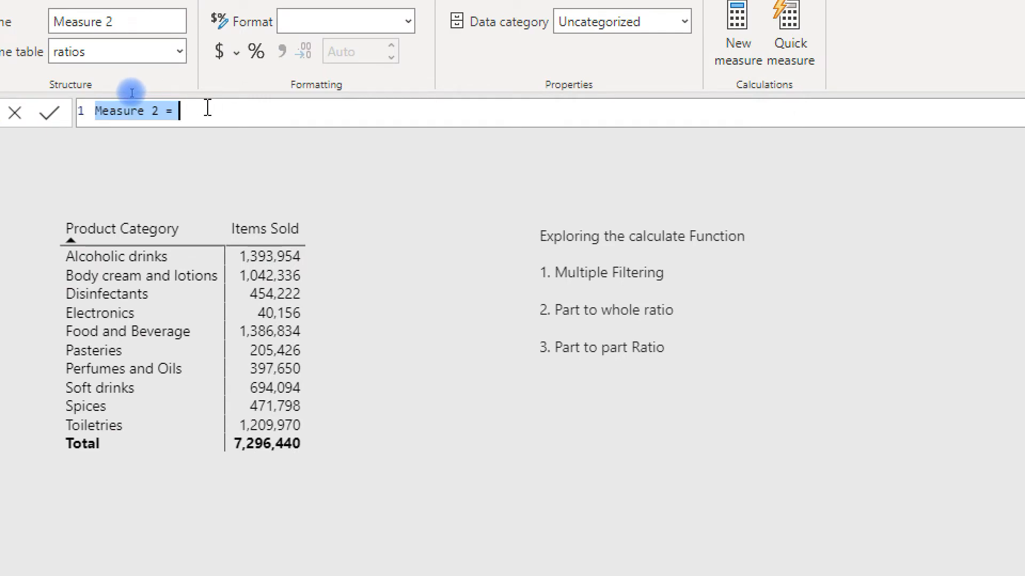
key(BackSpace)
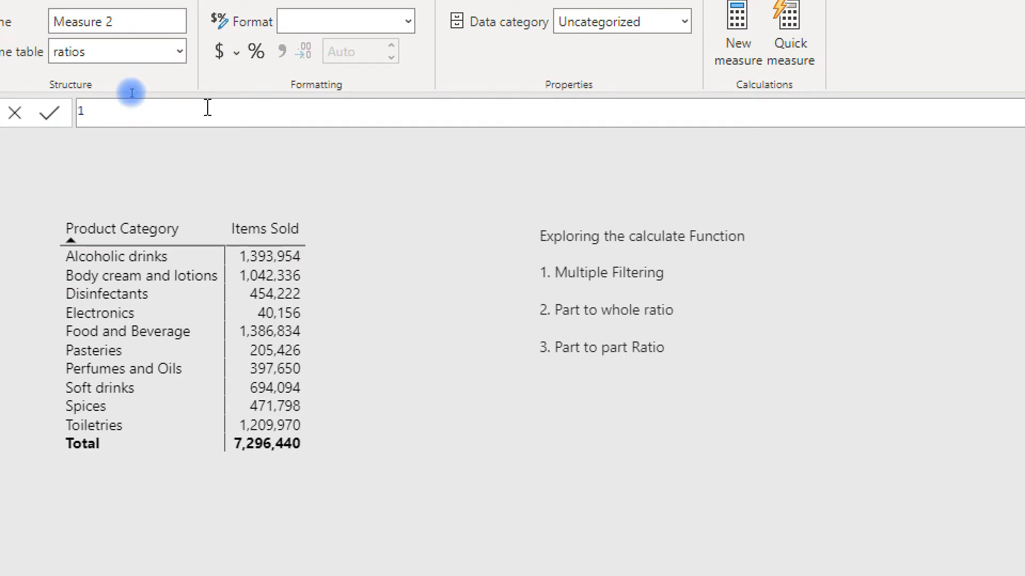
key(shift+e)
text(le)
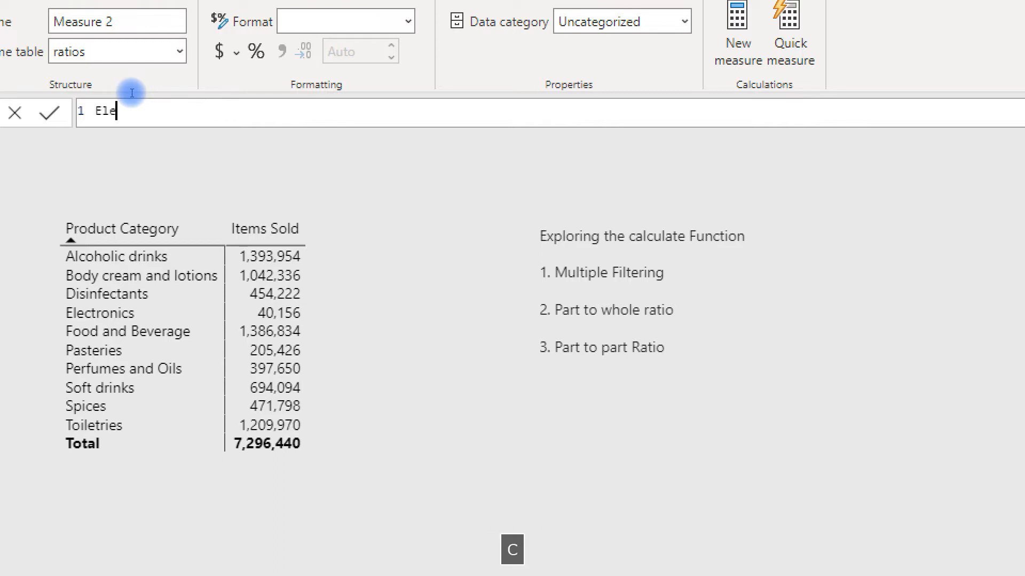
text(ct = )
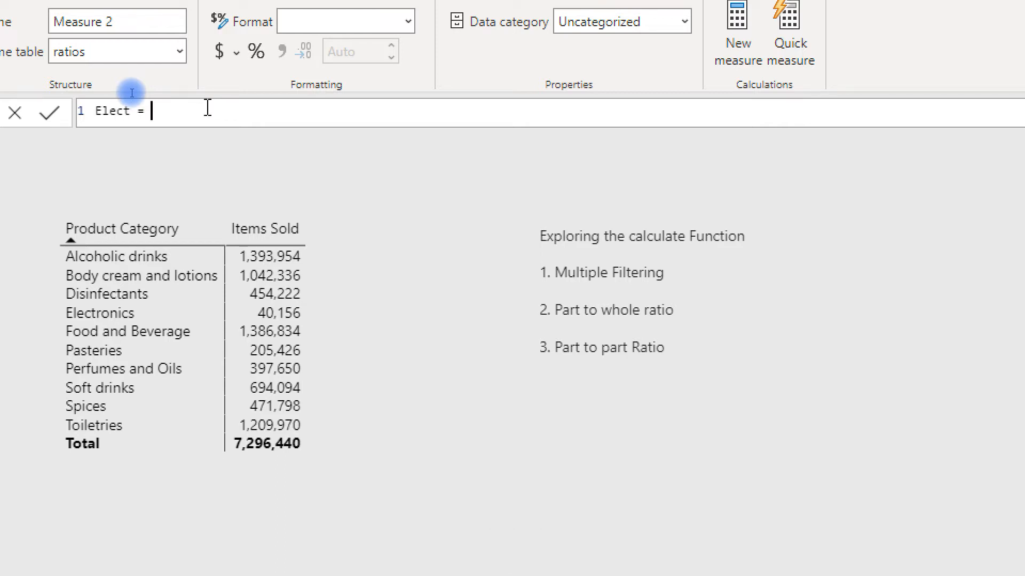
text(ca)
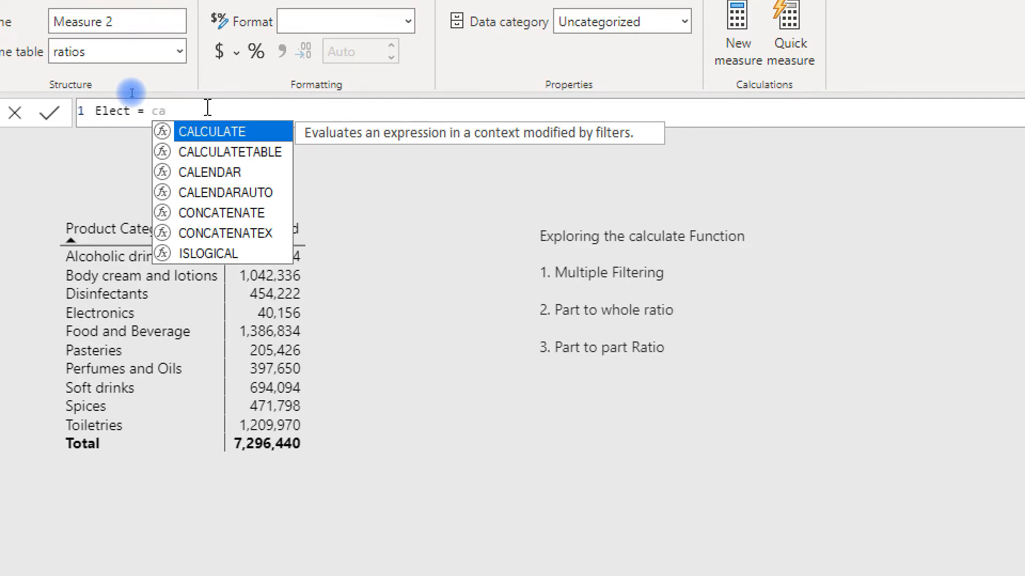
key(ctrl+4)
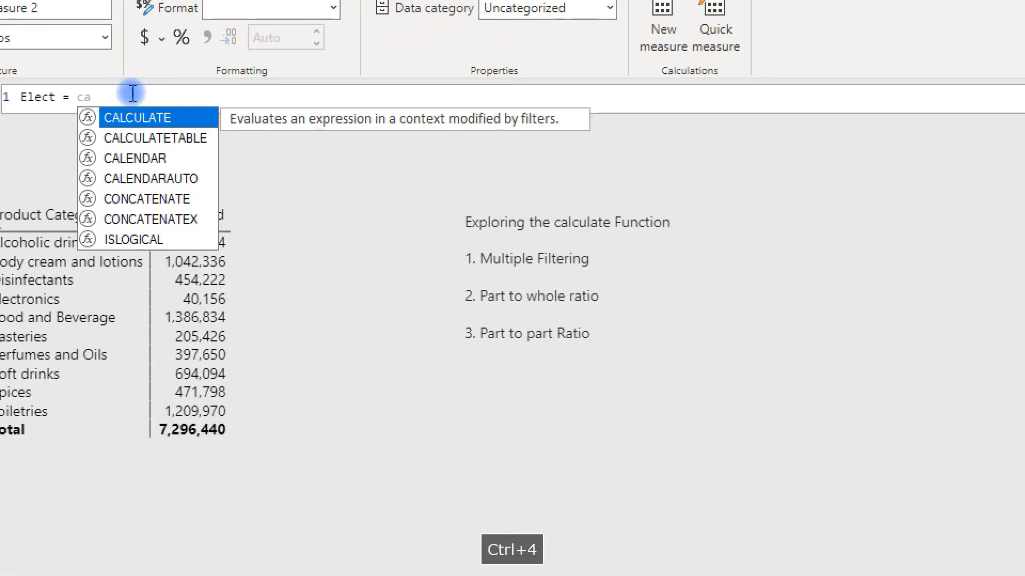
key(Tab)
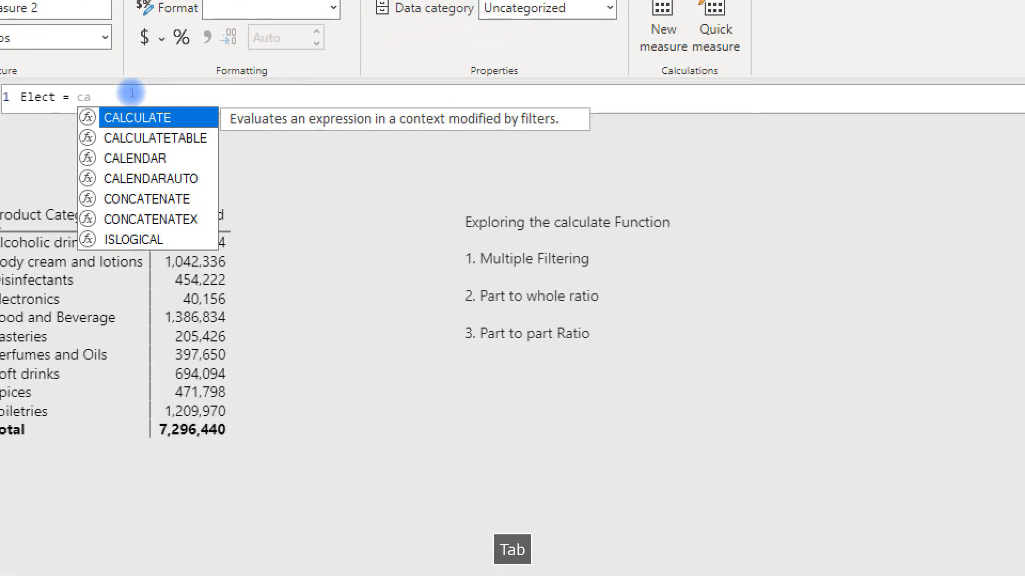
text(sum)
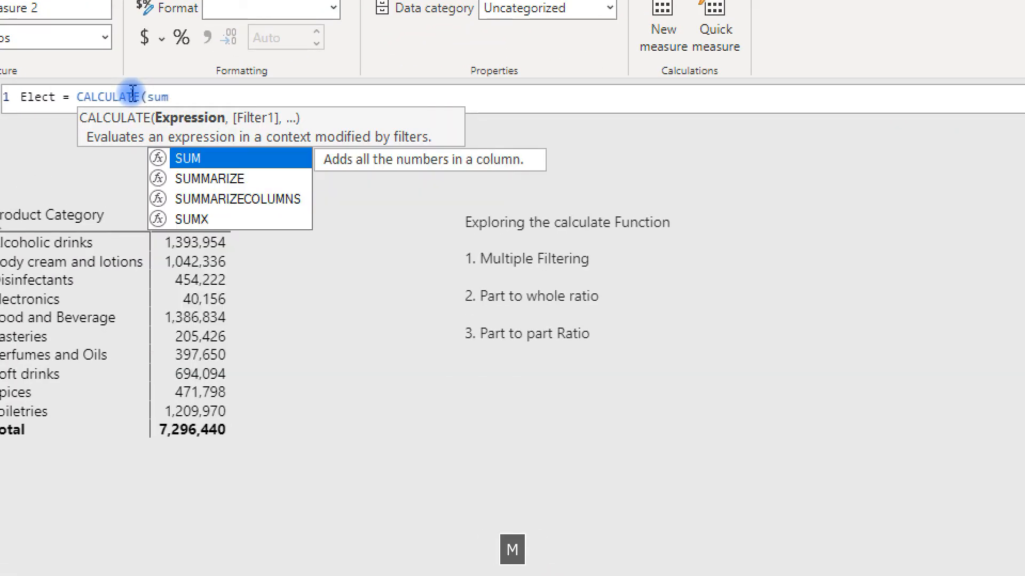
key(Tab)
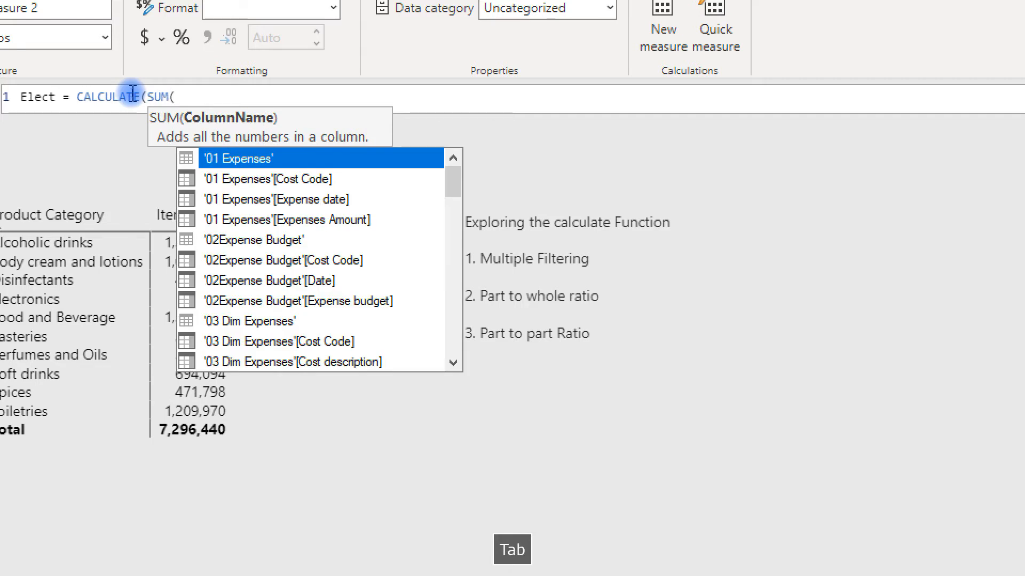
text(sale)
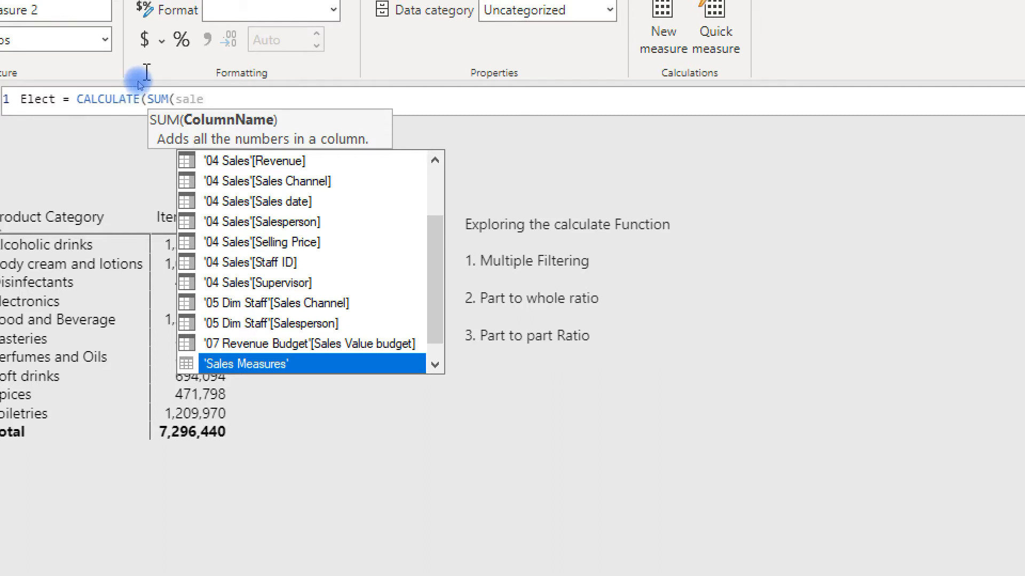
key(Escape)
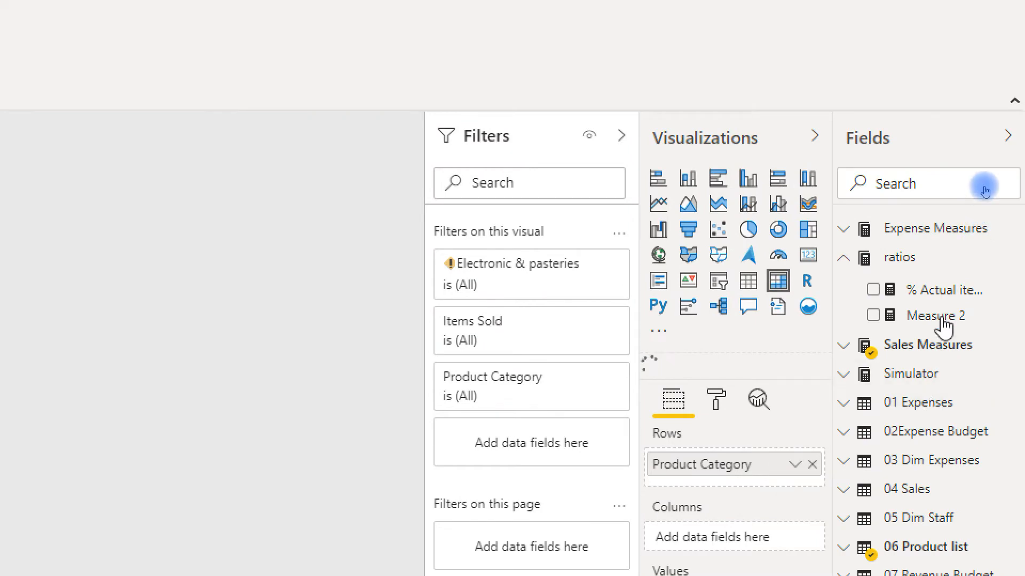
Reopen the empty new measure in the ratios table and start its formula with the name Elect_sales and an equals sign
click(948, 318)
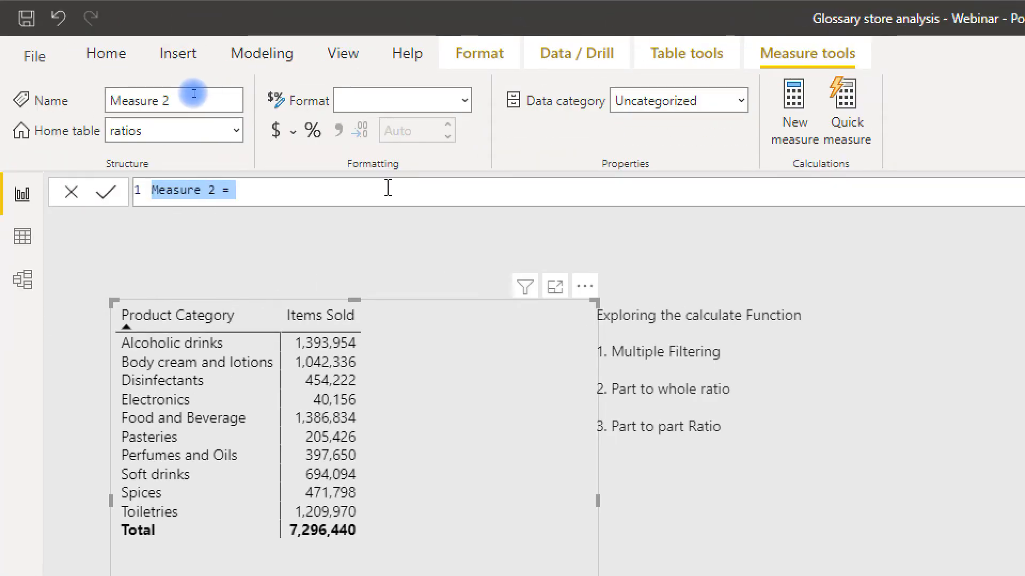
text(El)
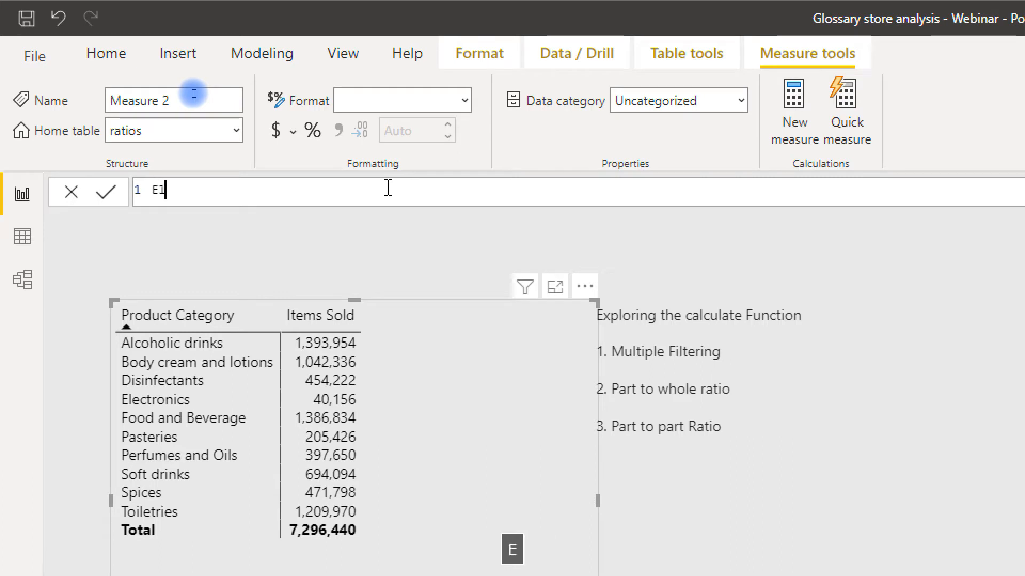
text(ect+_)
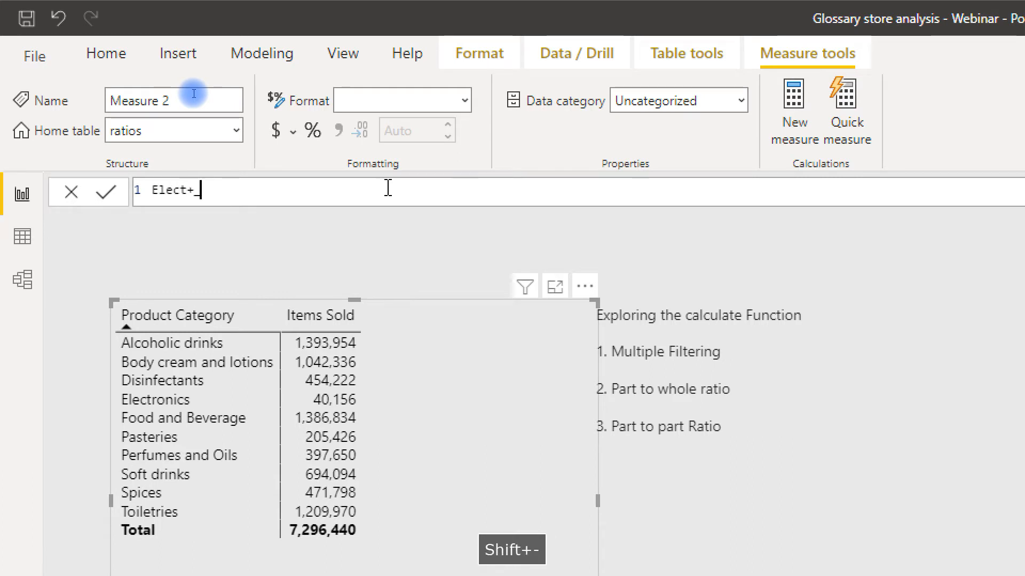
key(BackSpace)
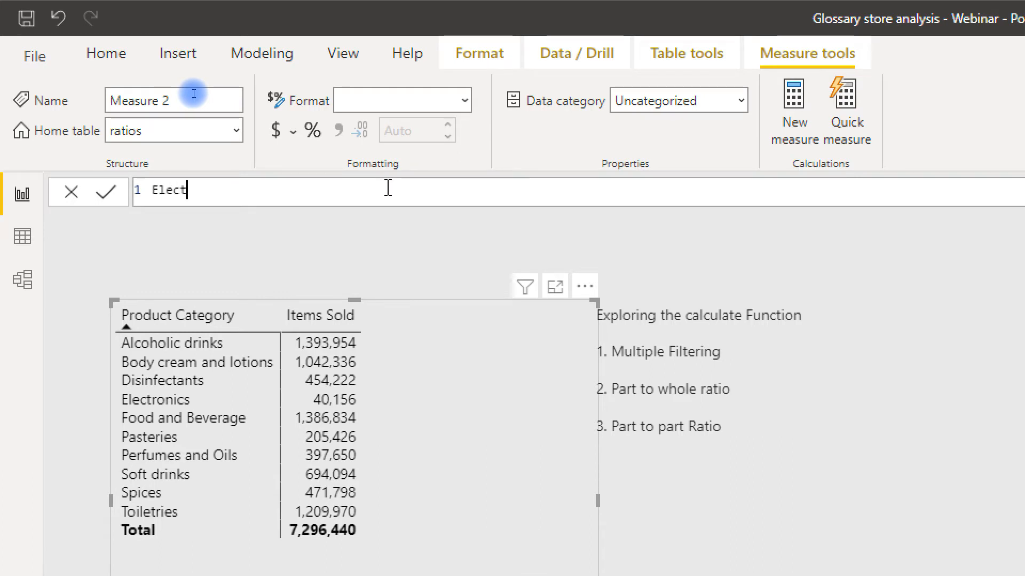
text(_sa)
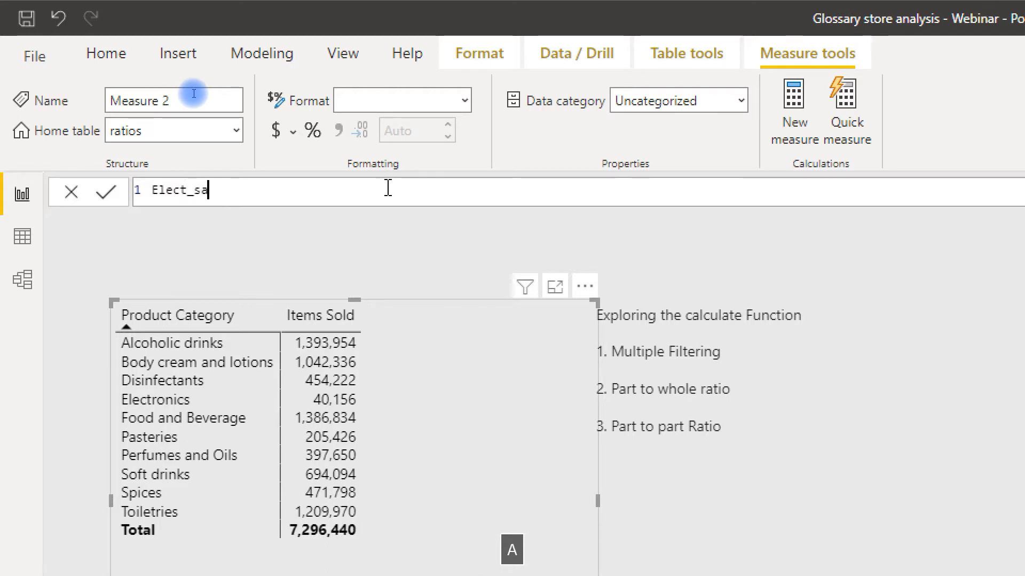
text(les )
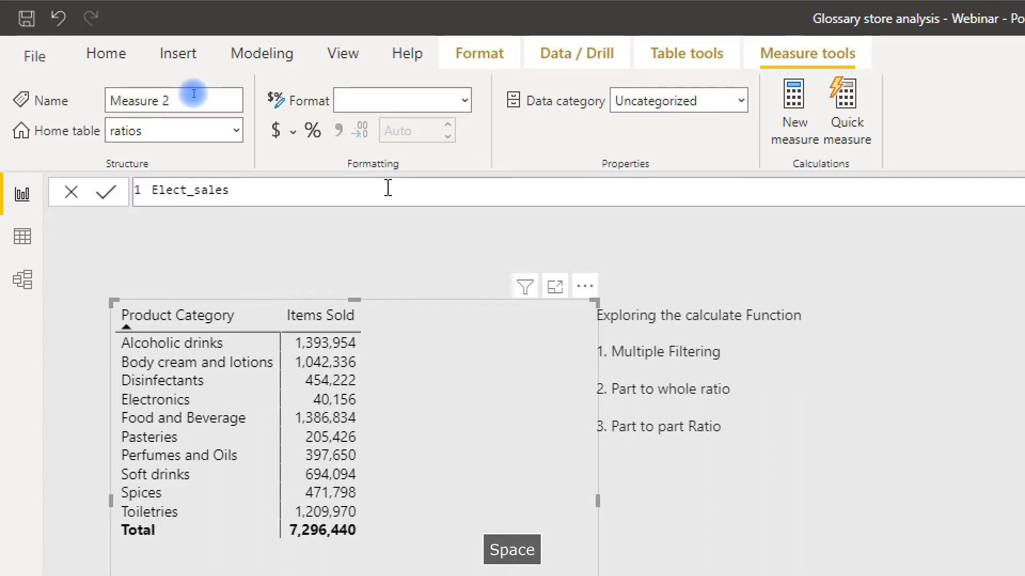
text(= sum)
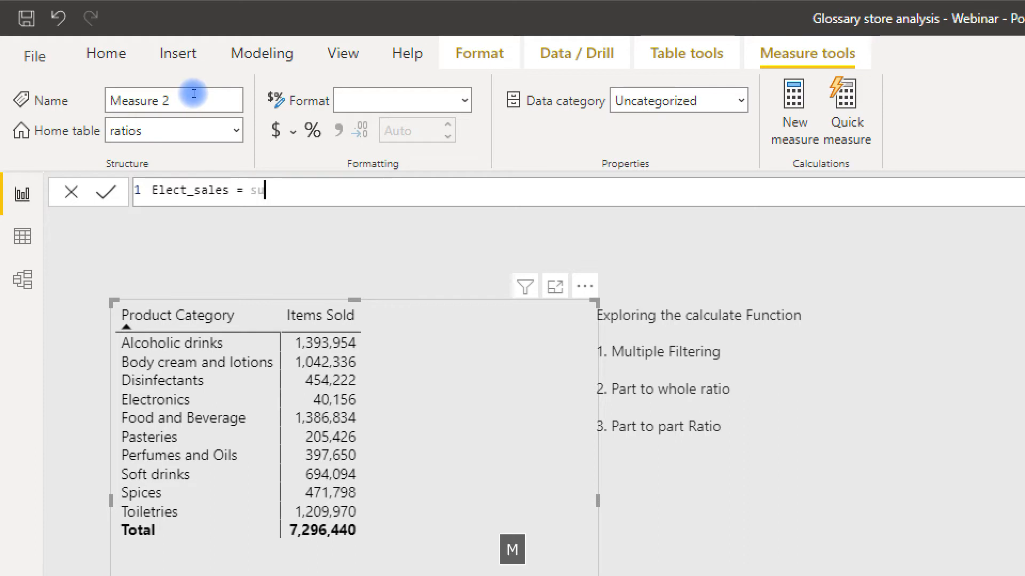
key(Tab)
key(BackSpace)
key(BackSpace)
key(BackSpace)
key(BackSpace)
key(BackSpace)
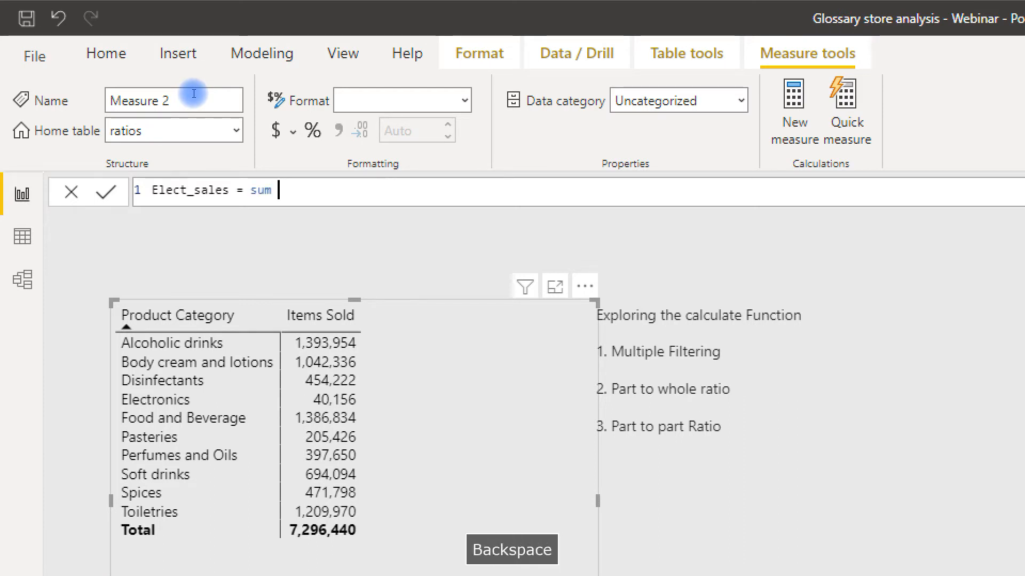
Begin the Elect_sales expression with a CALCULATE function that has SUM opened as its first argument
key(Caps_Lock)
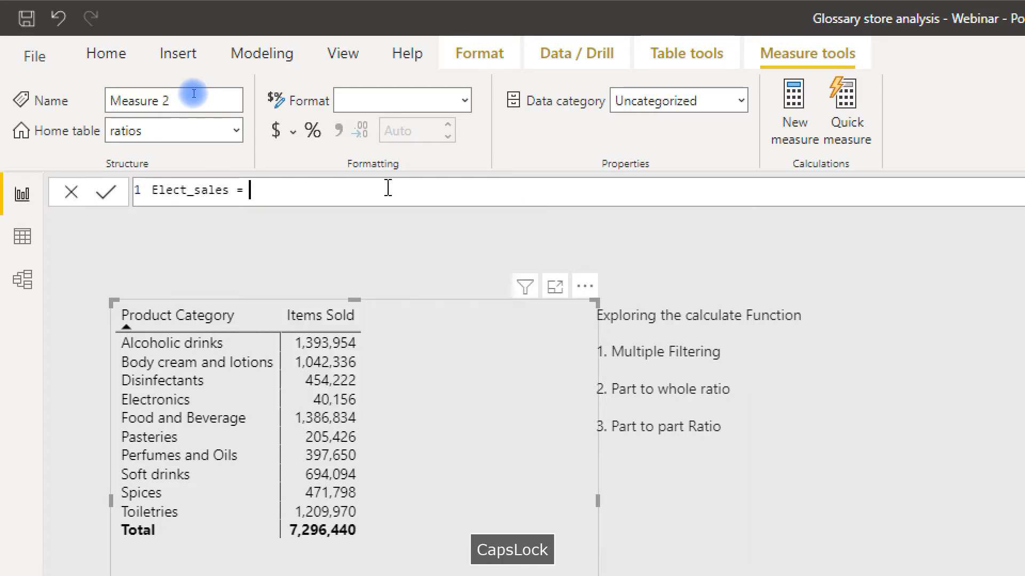
text(CAL)
key(Tab)
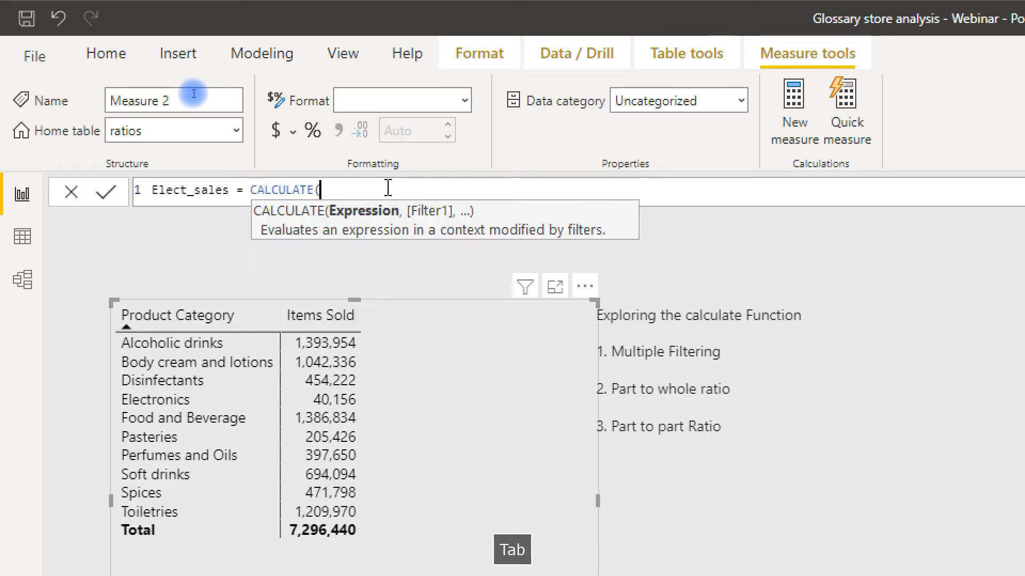
text(SUM)
key(Tab)
key(BackSpace)
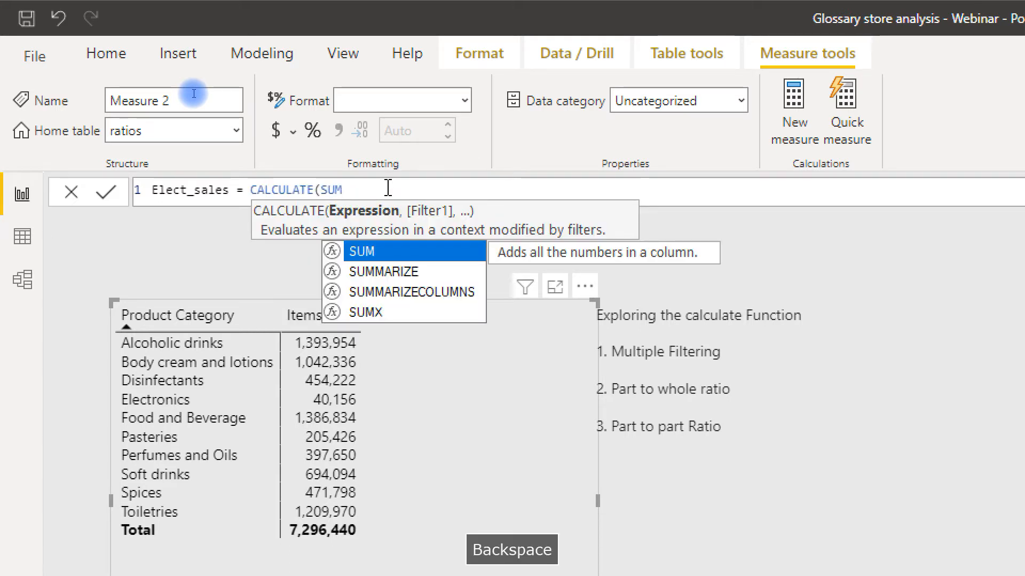
text(()
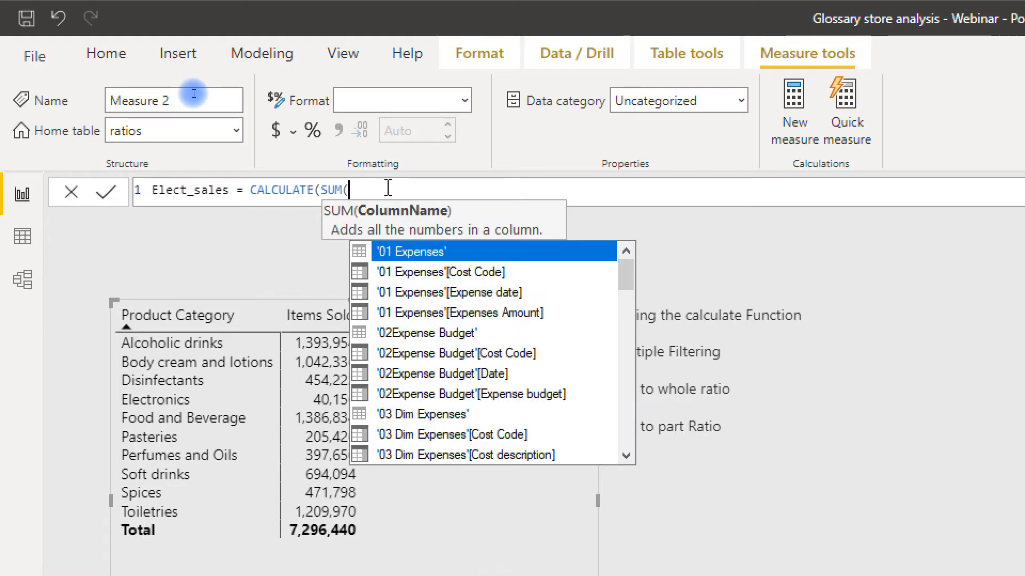
Sum the '04 Sales'[Item Sold] column as the CALCULATE expression and open a second line for the filter argument
text(SALES)
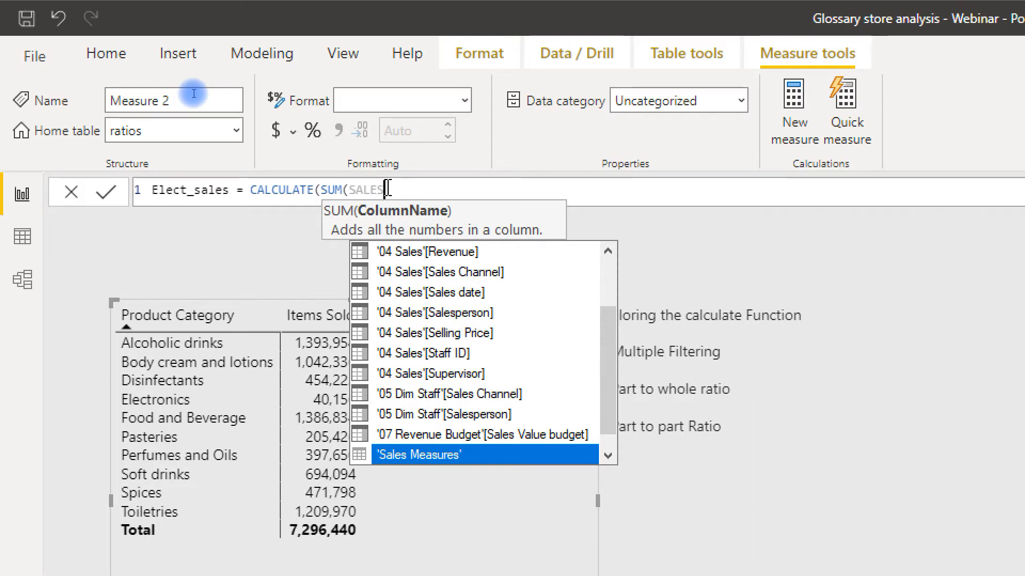
drag(609, 412, 612, 369)
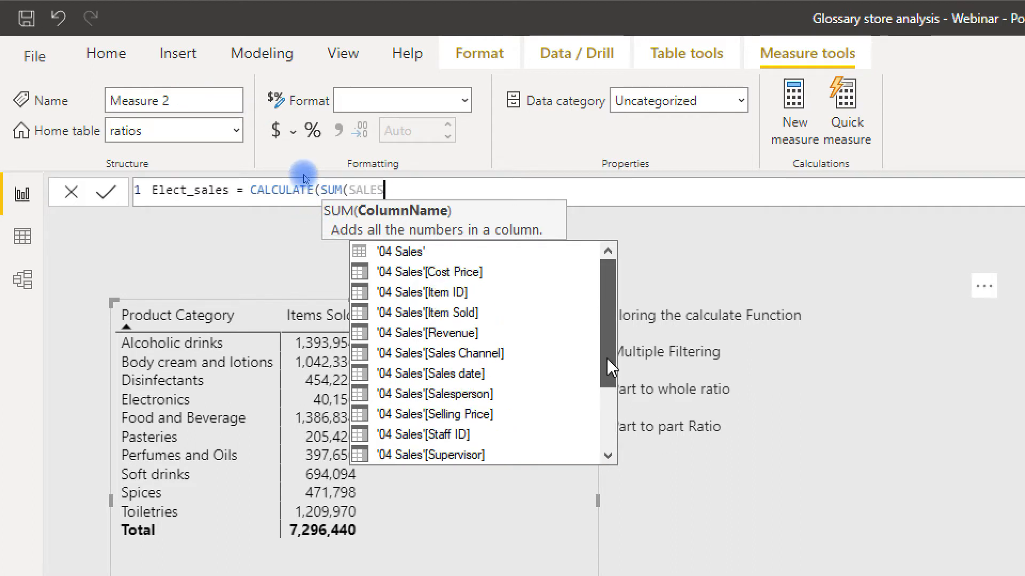
click(475, 315)
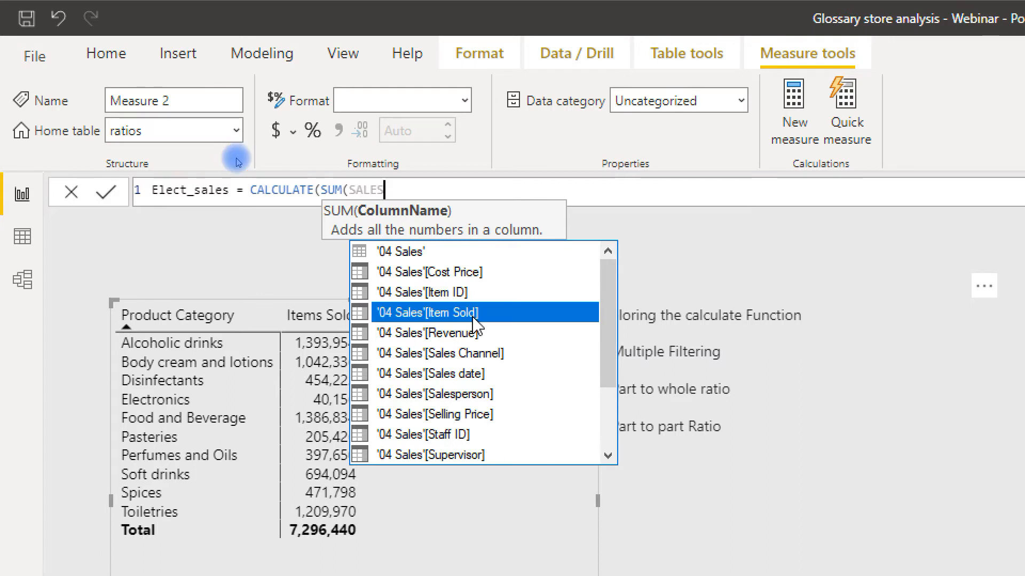
key(Tab)
text())
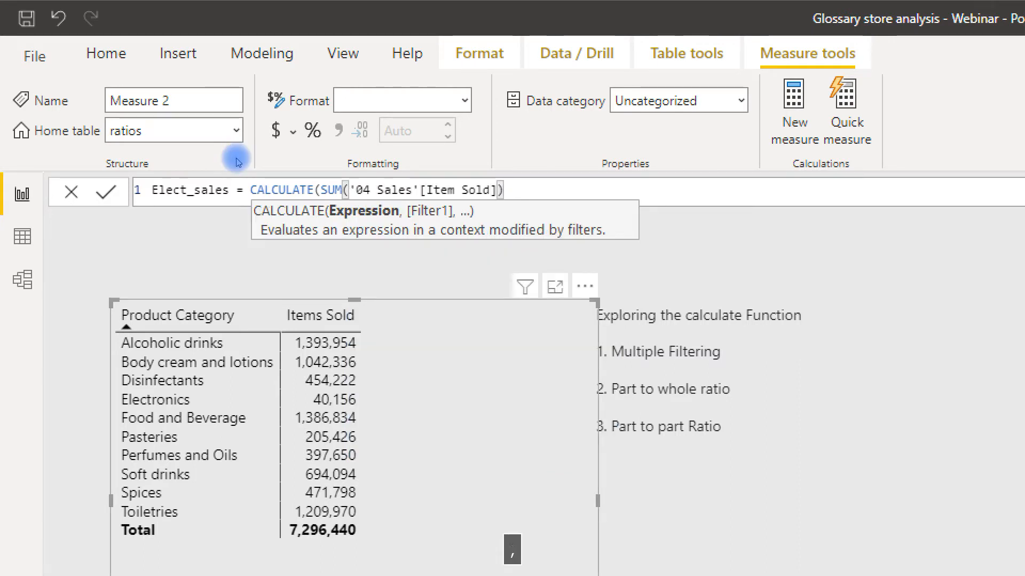
text(,)
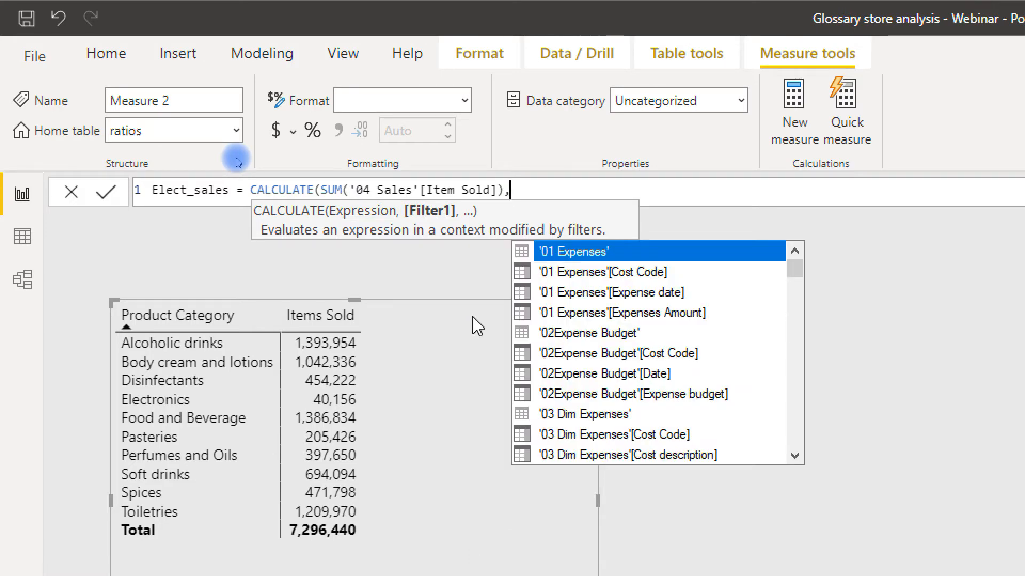
key(shift+Return)
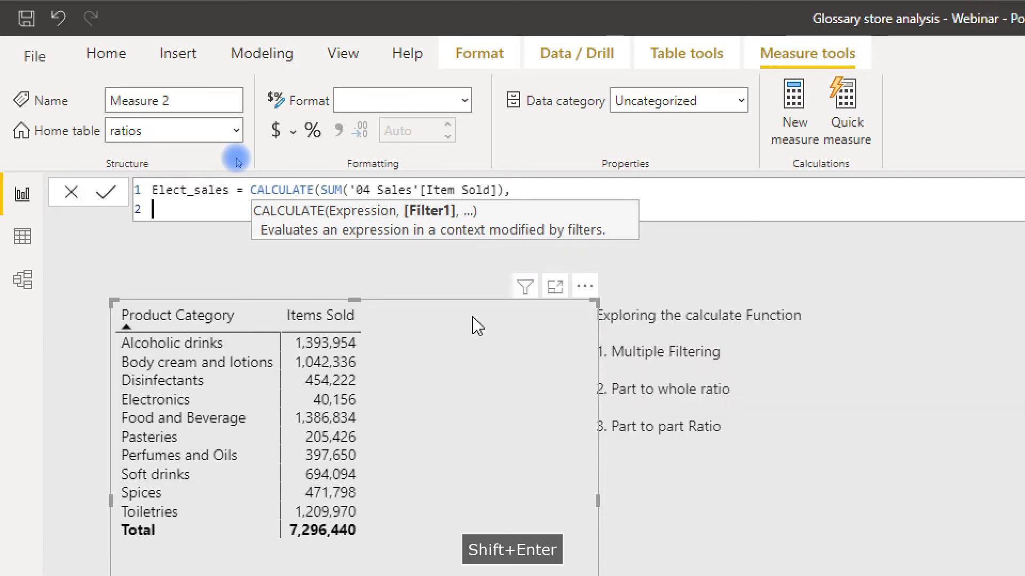
text(')
key(Tab)
key(Tab)
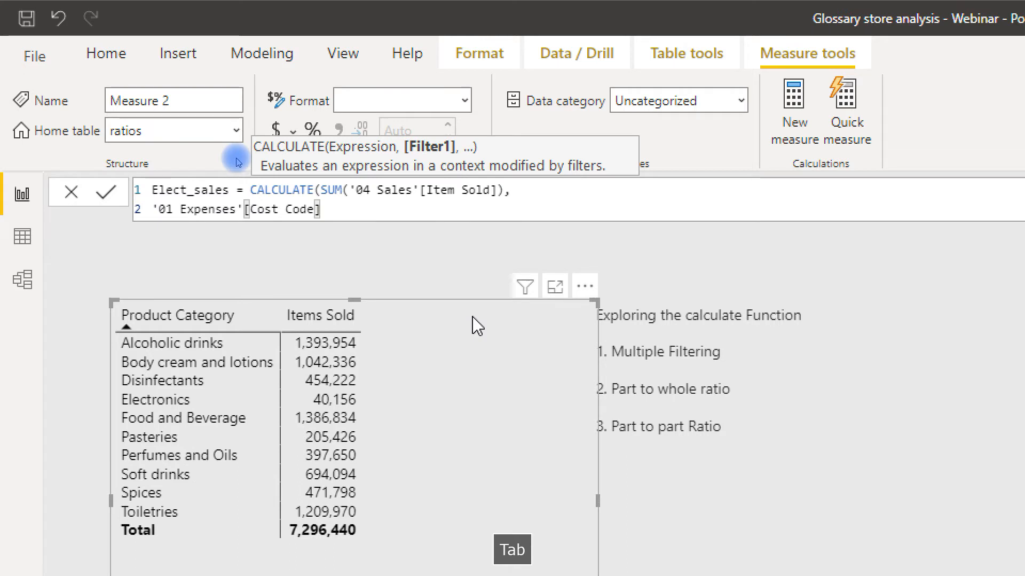
key(BackSpace)
key(BackSpace)
key(BackSpace)
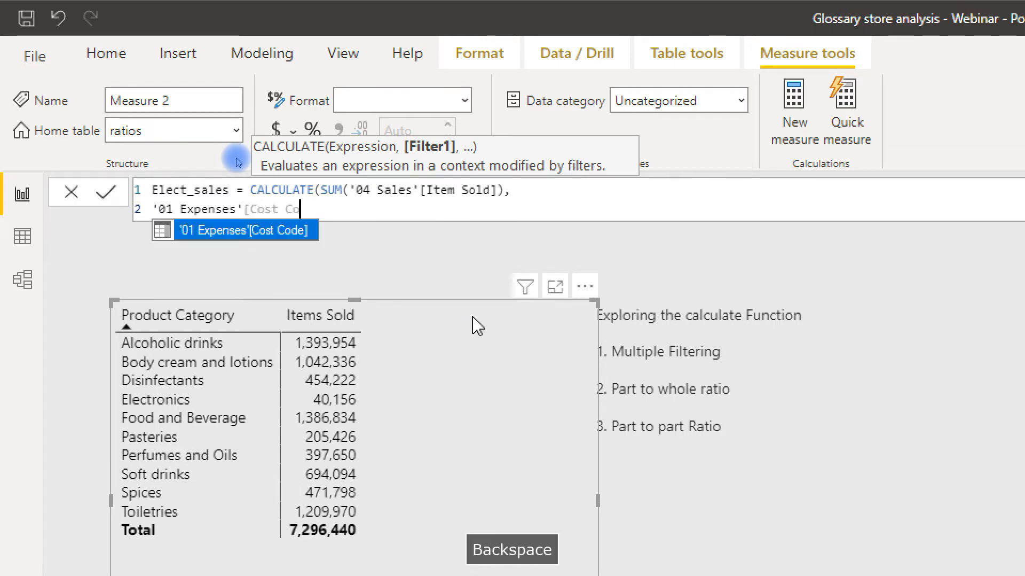
key(BackSpace)
key(BackSpace)
key(BackSpace)
key(BackSpace)
key(BackSpace)
key(BackSpace)
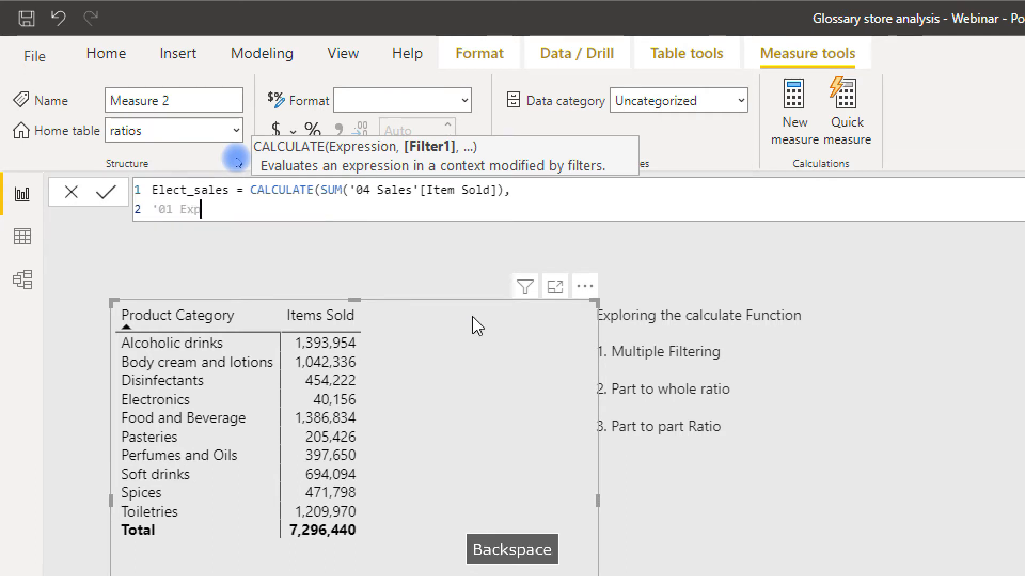
key(BackSpace)
key(BackSpace)
key(BackSpace)
key(BackSpace)
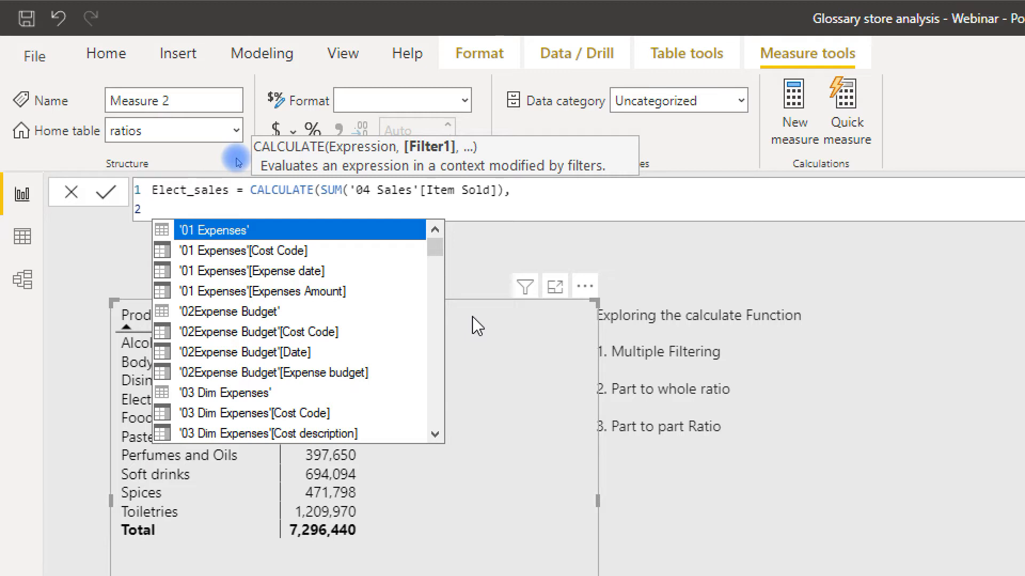
Start the CALCULATE filter argument with the '05 Dim Staff'[Supervisor] column followed by an equals sign
text(STA)
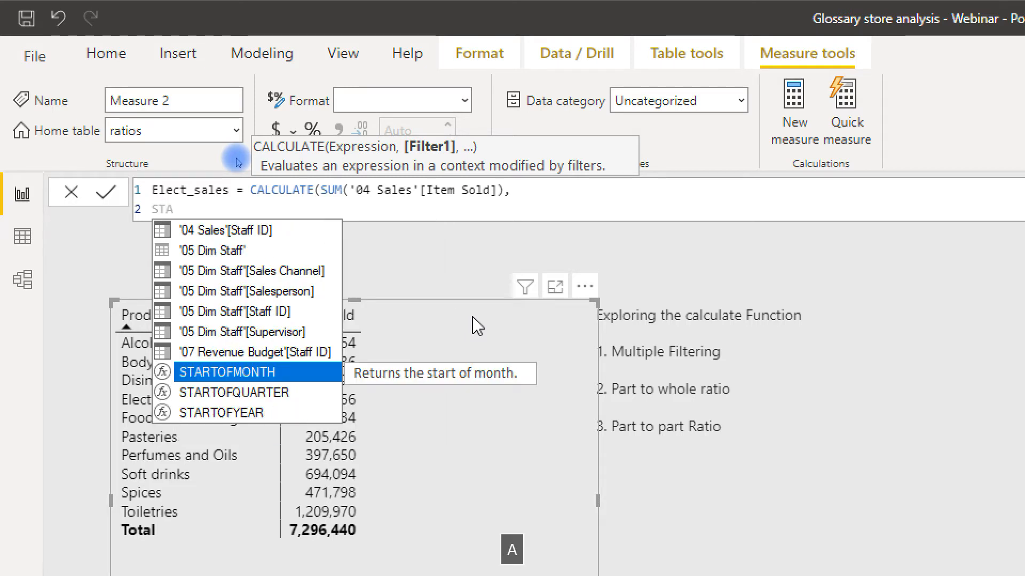
key(Up)
key(Up)
key(Up)
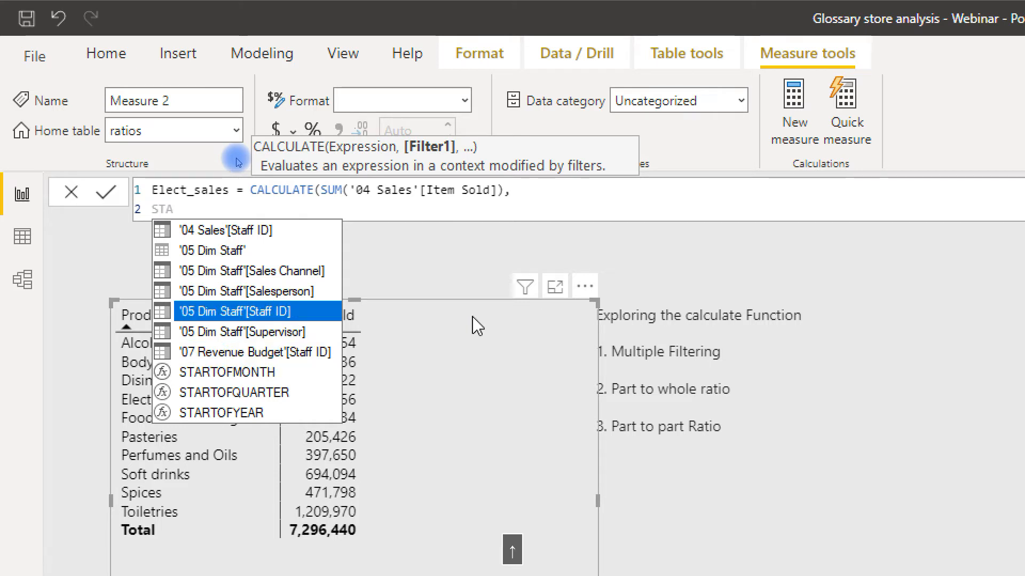
key(Up)
key(Up)
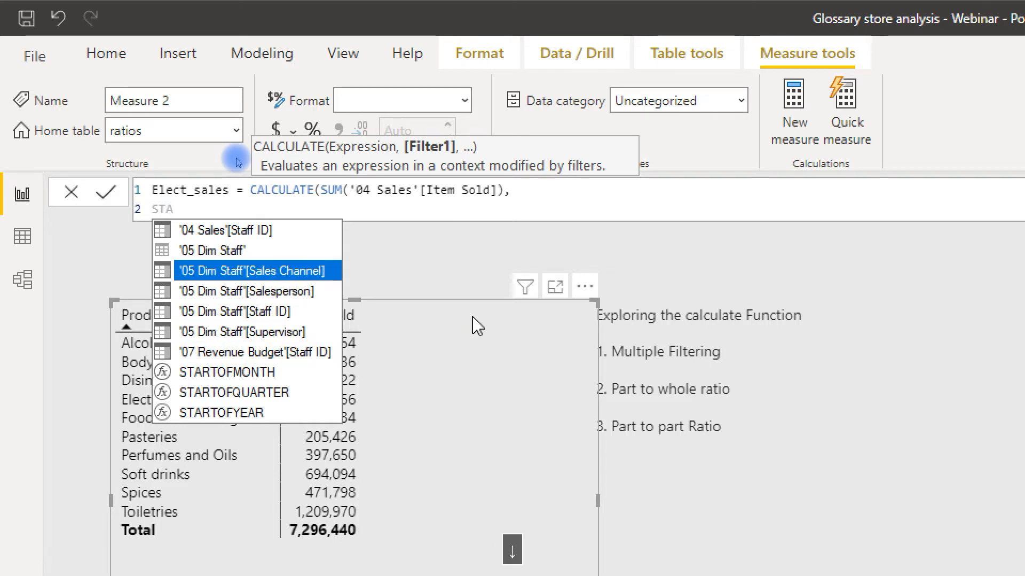
key(Down)
key(Down)
key(Down)
key(Tab)
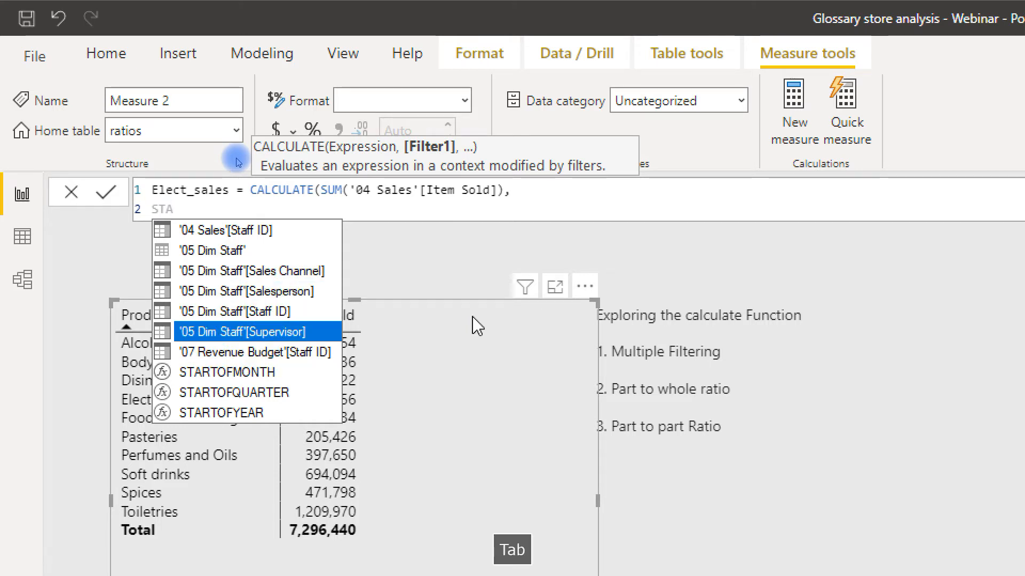
text(=)
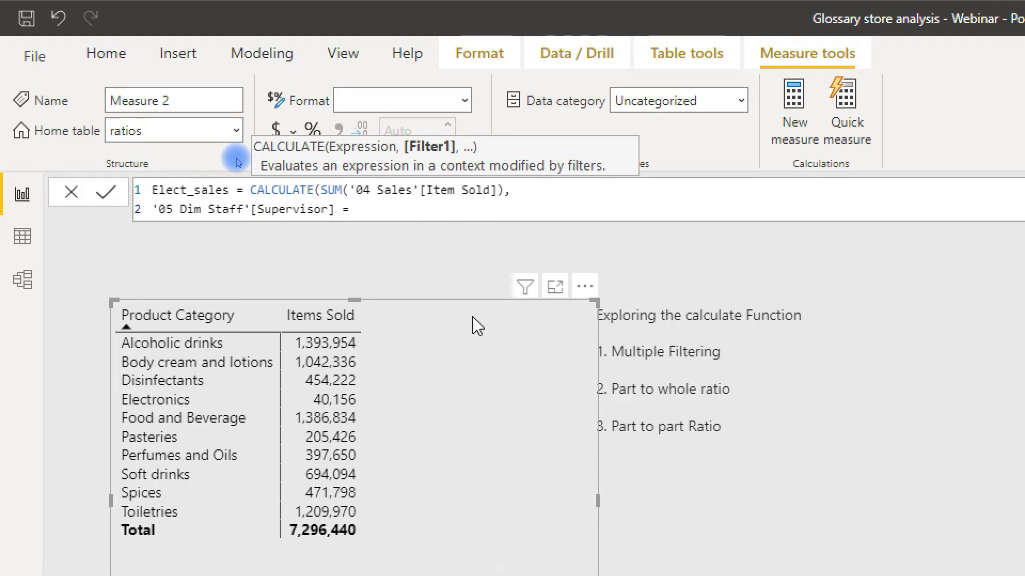
Enter the supervisor's first name, capitalized and in double quotes, as the value the Supervisor filter compares against
text("")
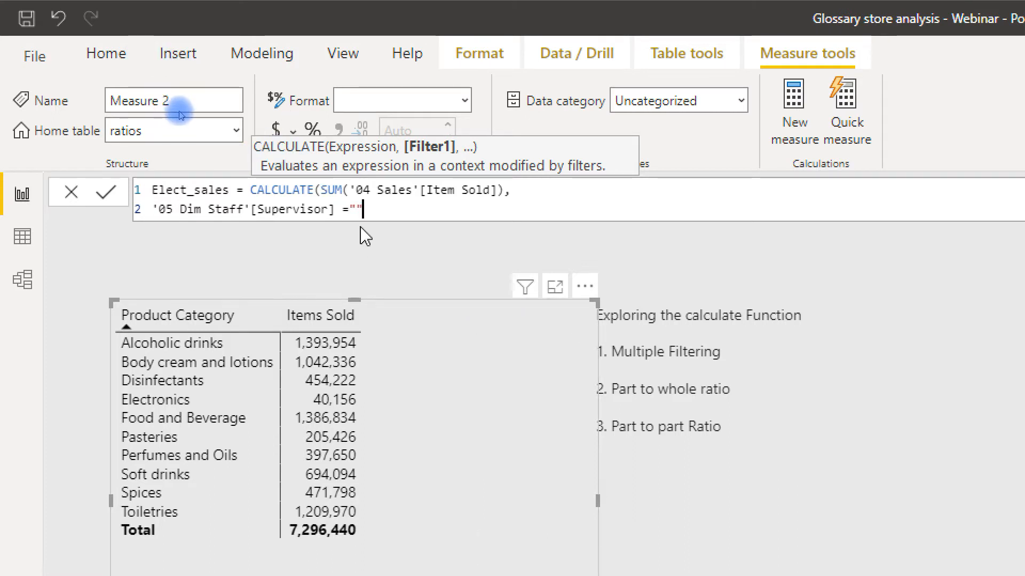
text(aUGUST)
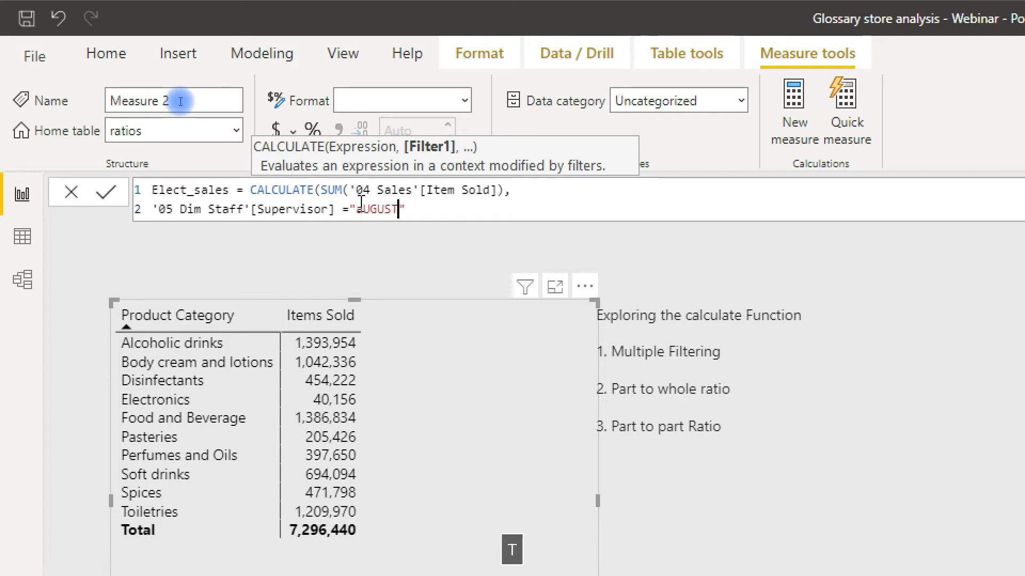
key(BackSpace)
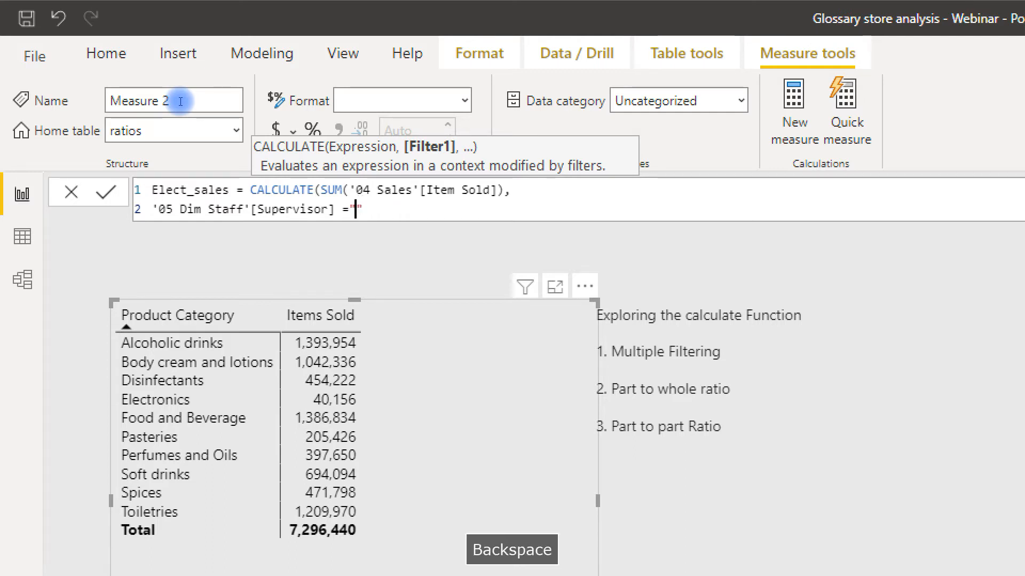
text(A)
key(Caps_Lock)
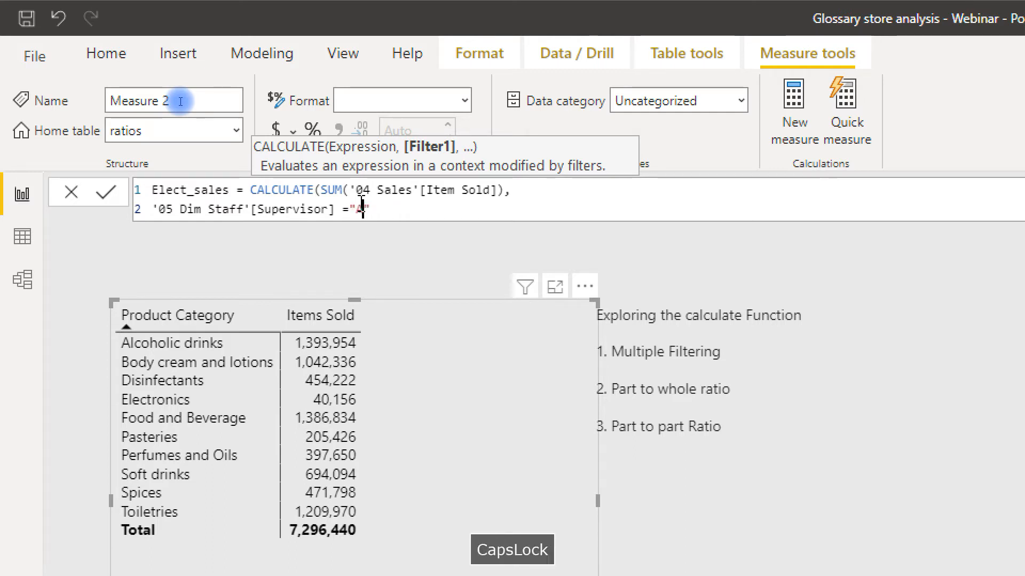
text(U)
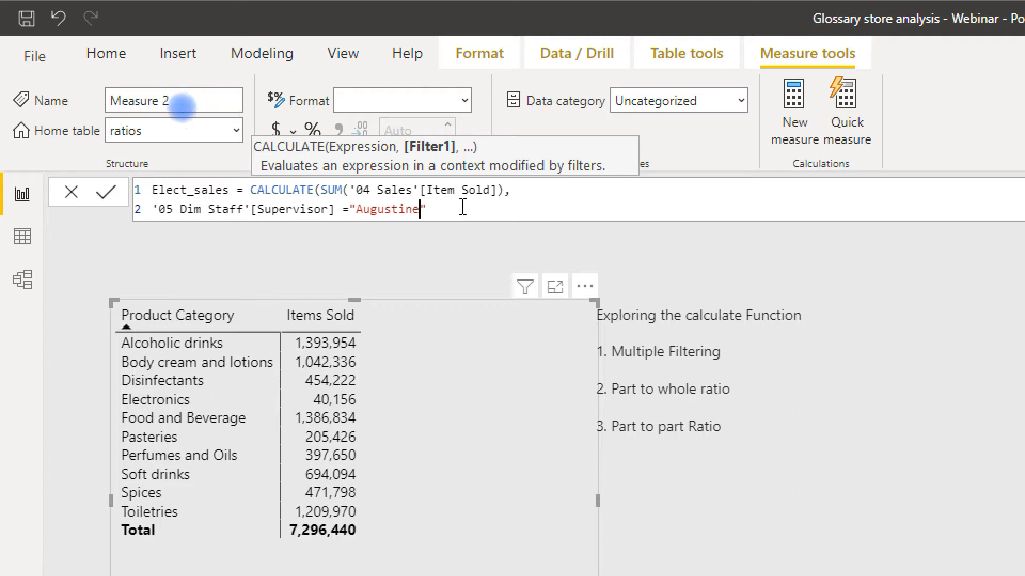
Indent the Supervisor filter line four levels so it sits beneath the CALCULATE arguments
click(154, 209)
key(Tab)
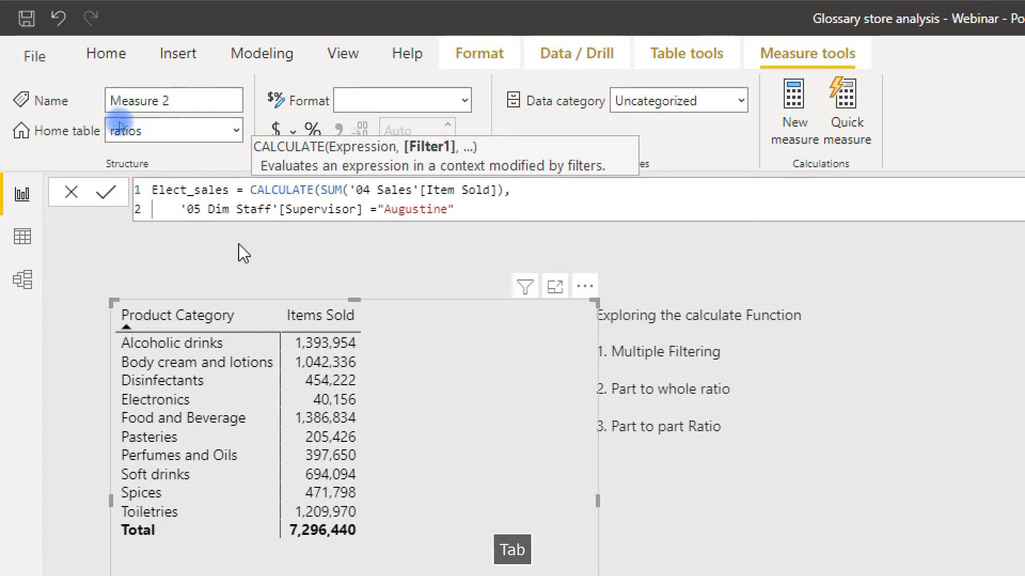
key(Tab)
key(Tab)
key(Tab)
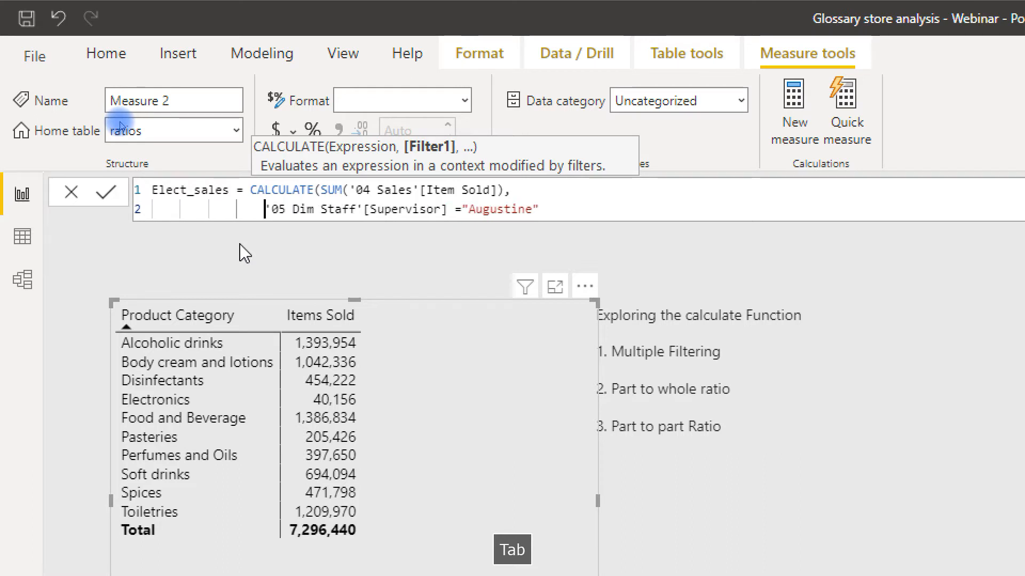
Close the CALCULATE function with a parenthesis after the supervisor filter and commit the Elect_sales measure
click(583, 209)
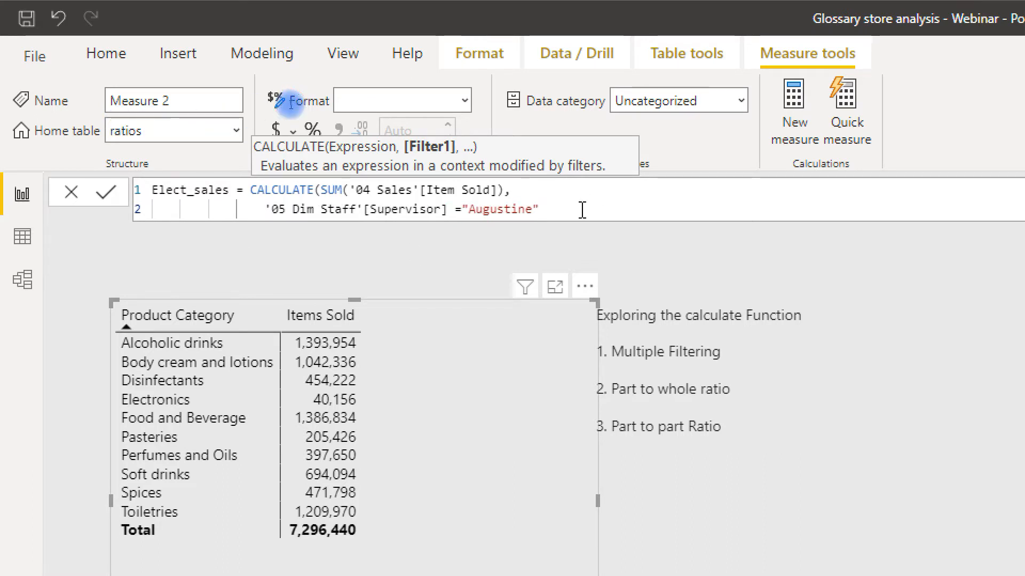
text())
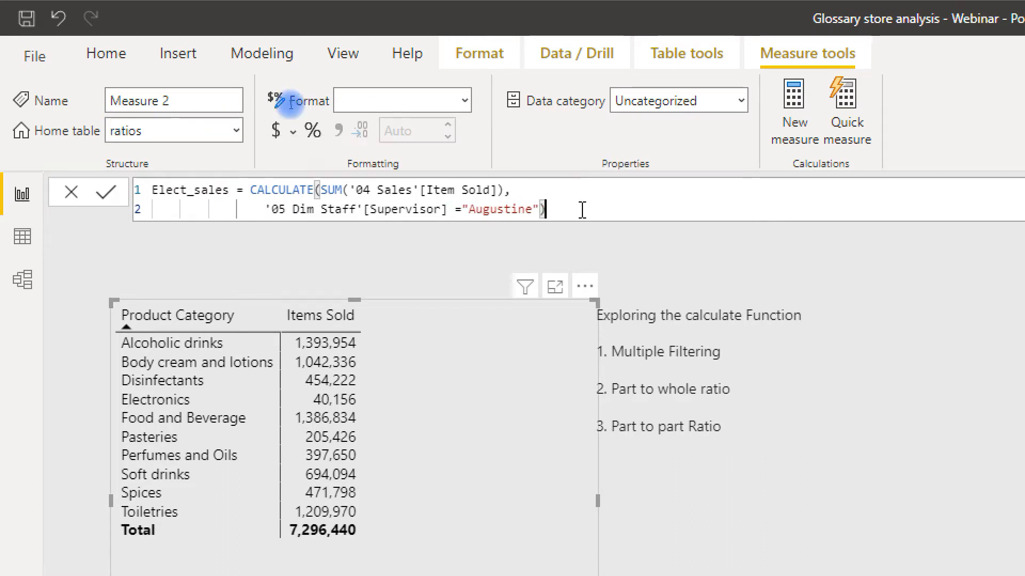
key(Return)
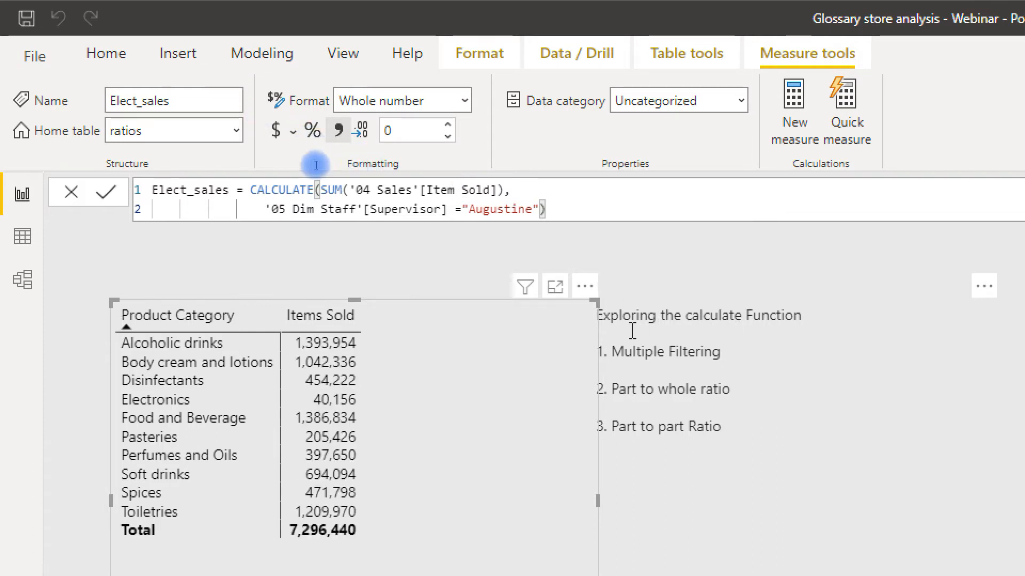
Move the 'Exploring the calculate Function' text box to the upper-right corner of the report page
key(ctrl+4)
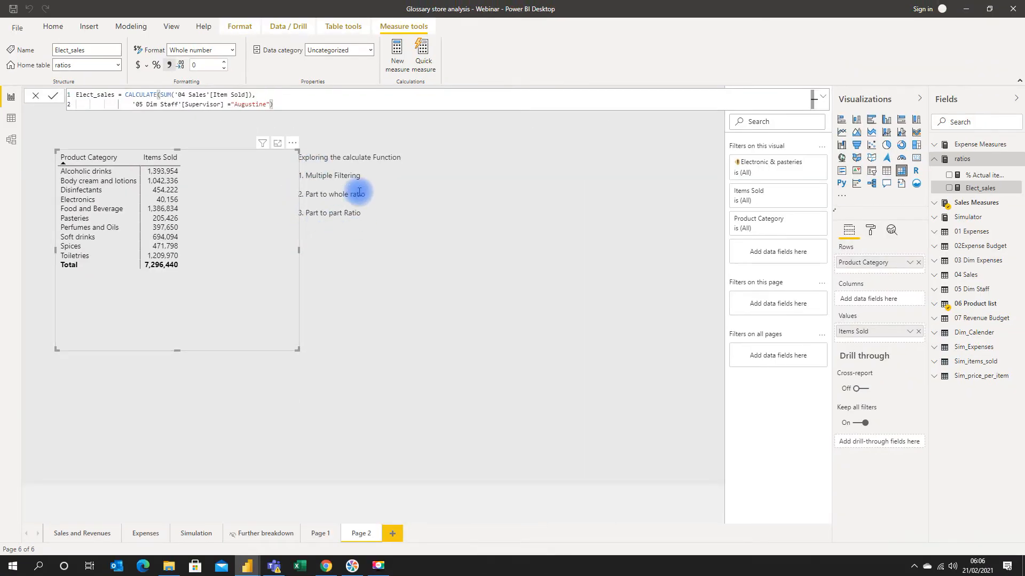
click(364, 164)
drag(417, 304, 588, 230)
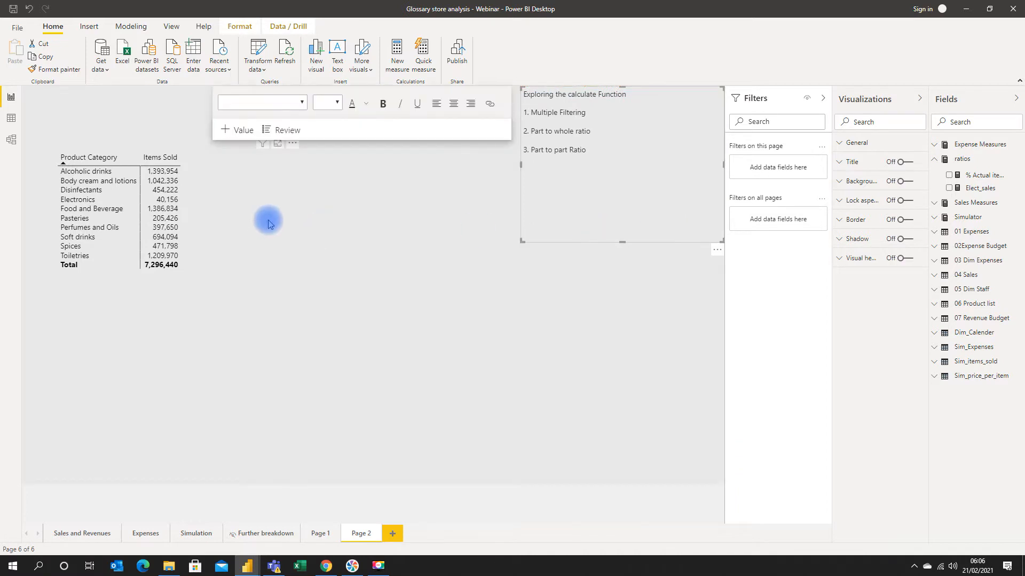
click(269, 223)
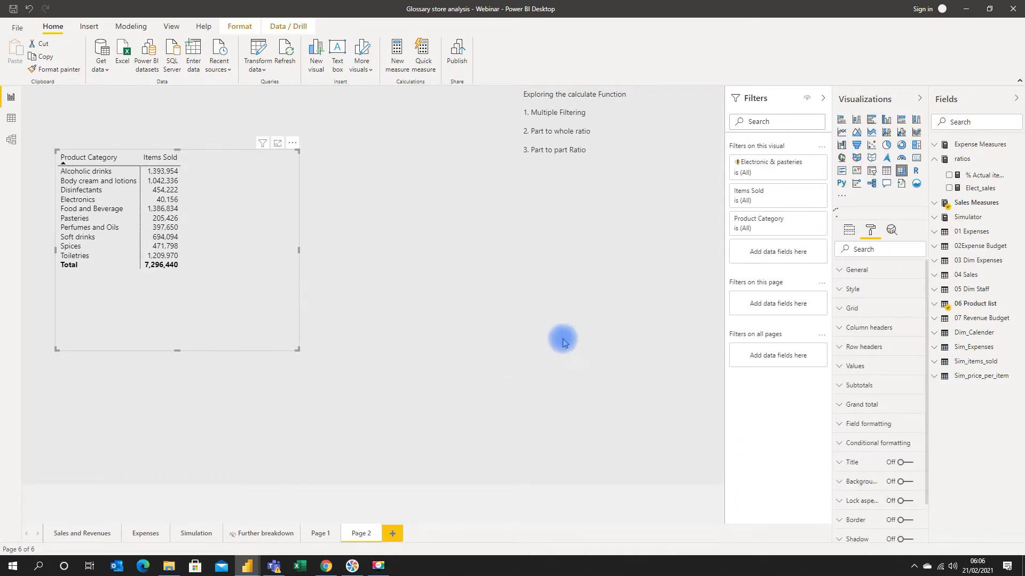
Add an empty card visual to Page 2 and place it beside the Product Category table
click(564, 342)
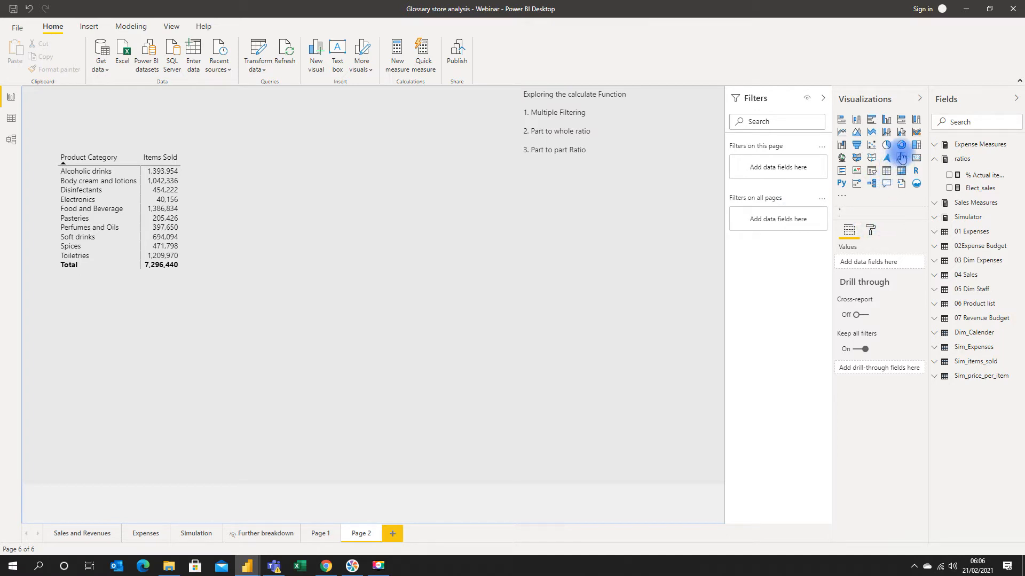
click(917, 158)
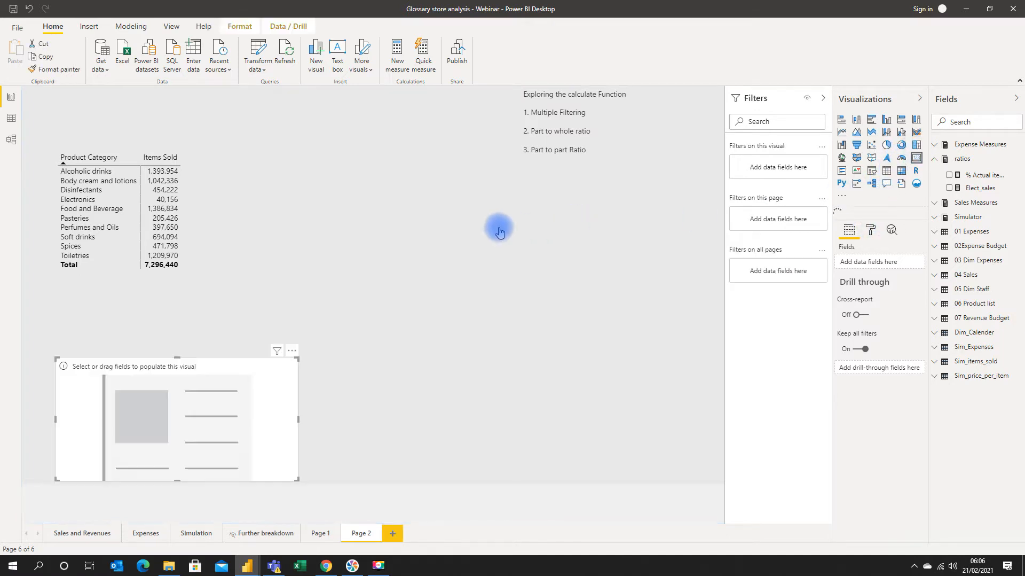
drag(222, 390, 382, 180)
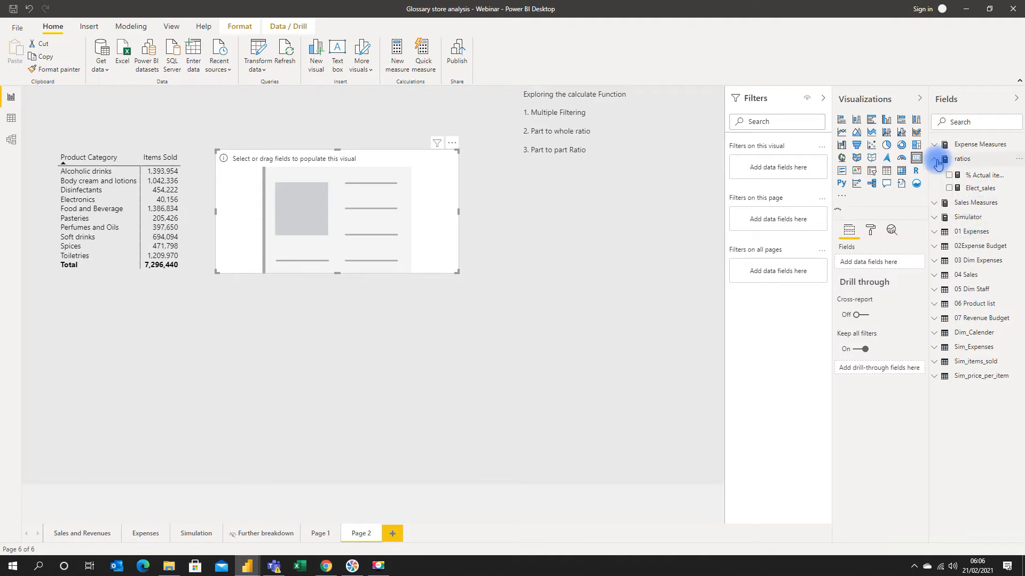
Populate the card with the Elect_sales measure from the ratios table
click(938, 162)
click(939, 162)
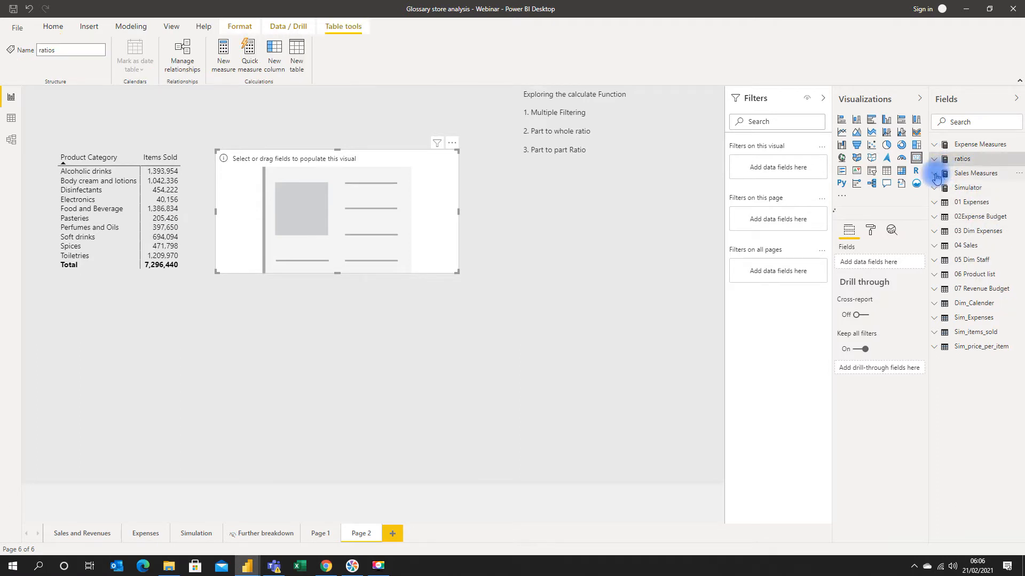
click(936, 159)
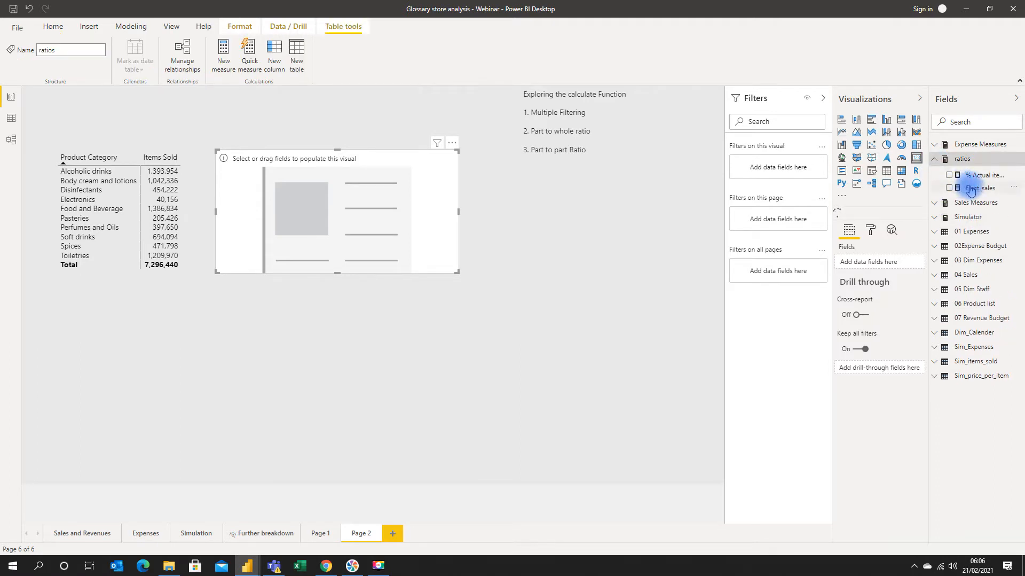
click(973, 190)
drag(975, 192, 887, 261)
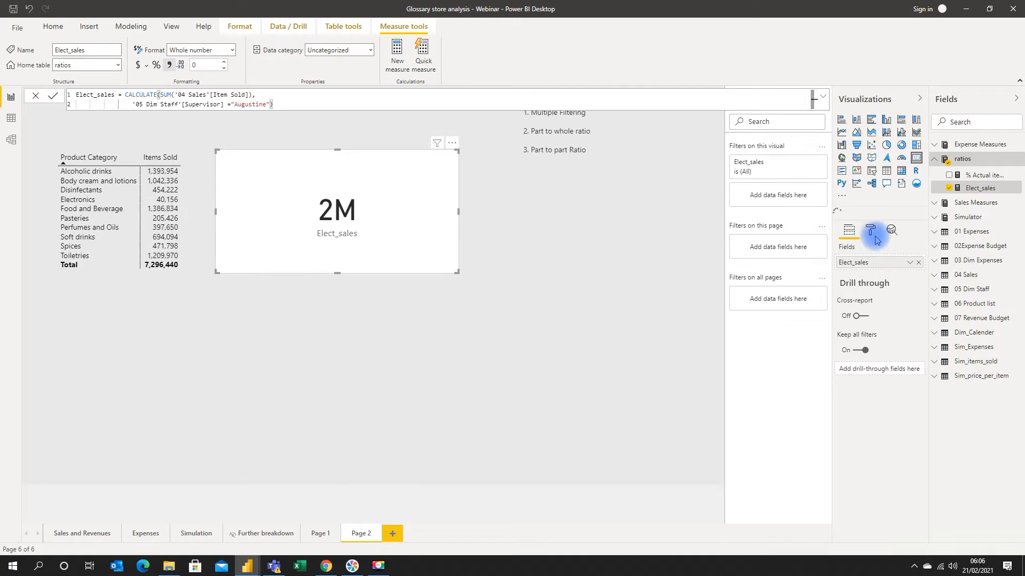
Set the display units of the Elect_sales card's data label to None
click(872, 233)
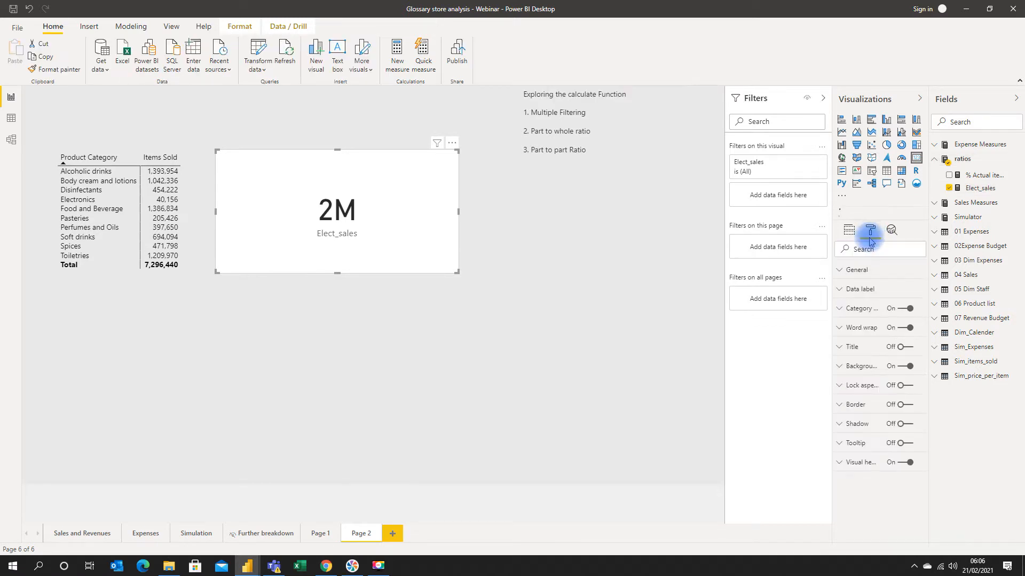
click(840, 293)
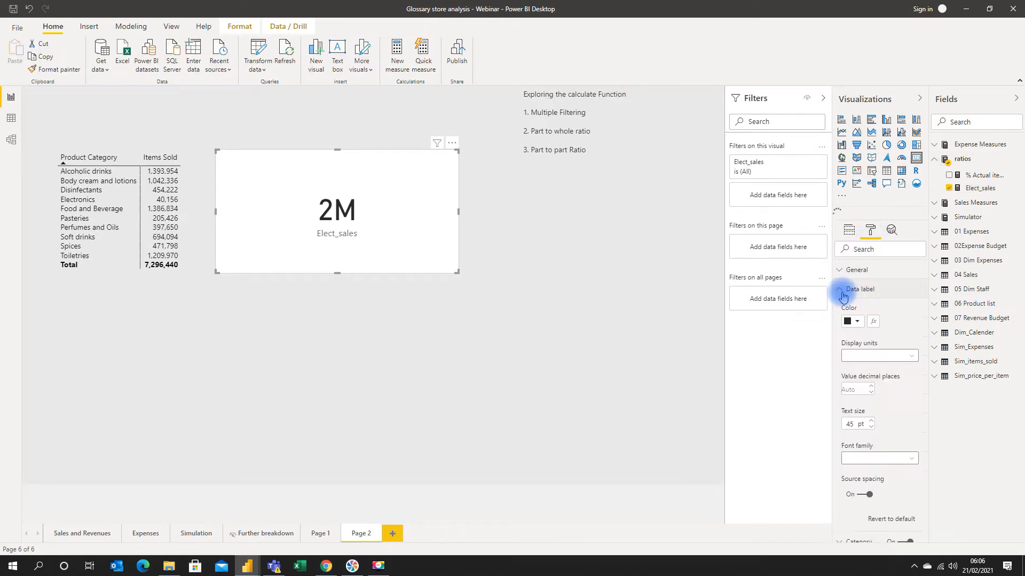
click(878, 354)
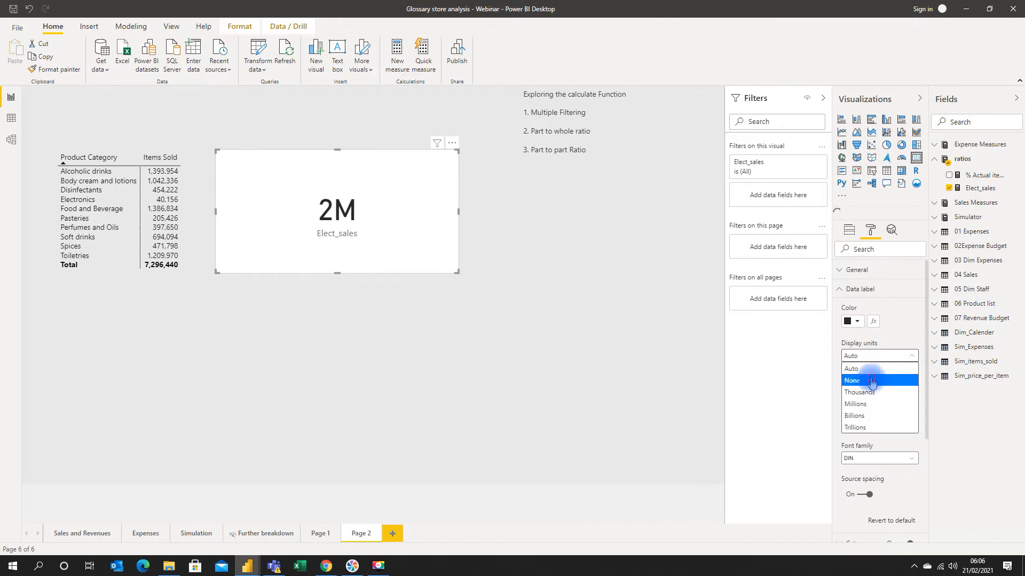
click(872, 377)
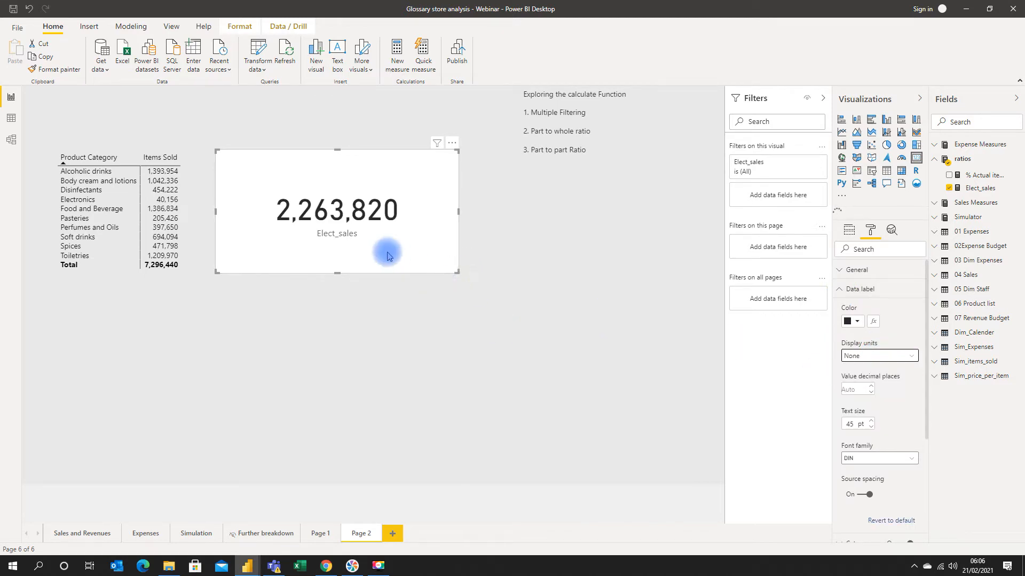
Shrink the Elect_sales card and shift it slightly down and away from the Product Category table, then deselect it
drag(458, 271, 373, 242)
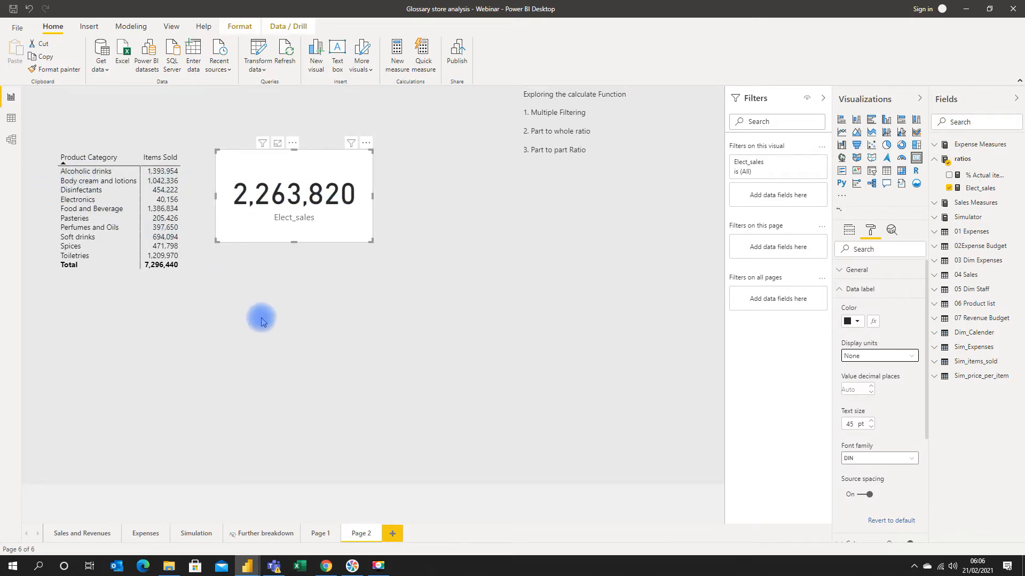
mouse_move(279, 156)
mouse_down()
mouse_move(292, 172)
mouse_move(288, 165)
mouse_up()
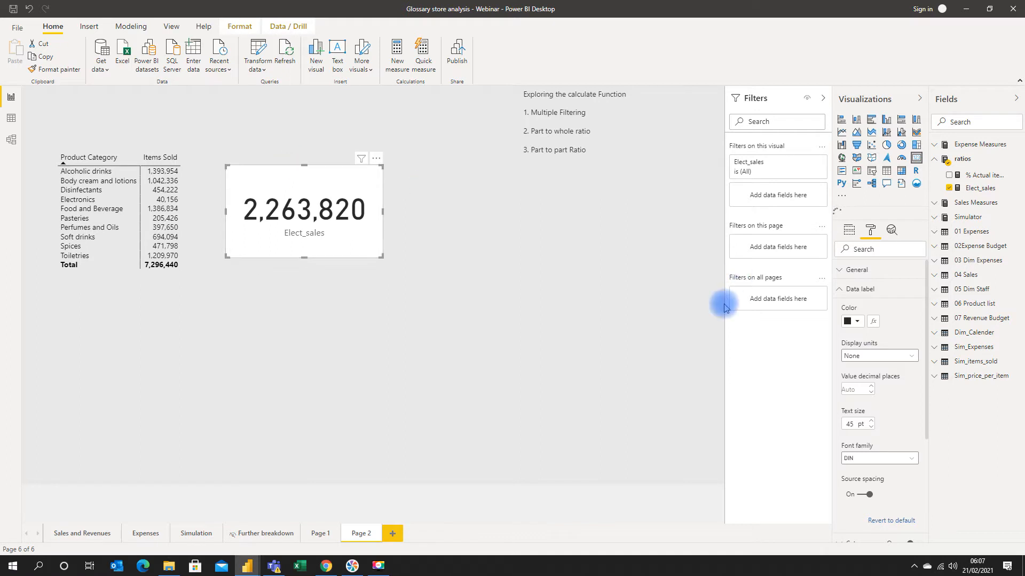
click(689, 319)
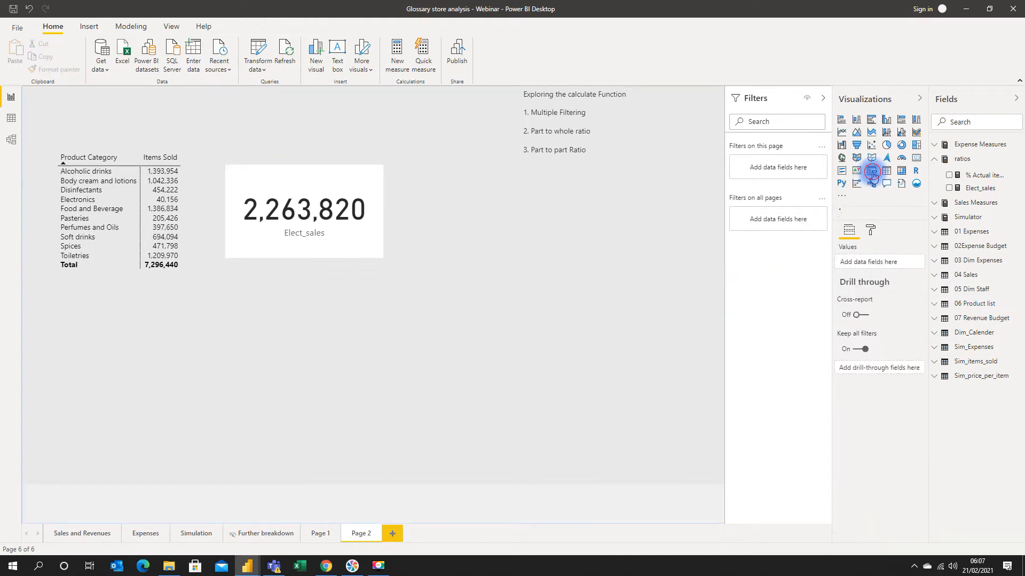
Add an empty slicer to Page 2, shrink it and place it above the Product Category table
click(872, 172)
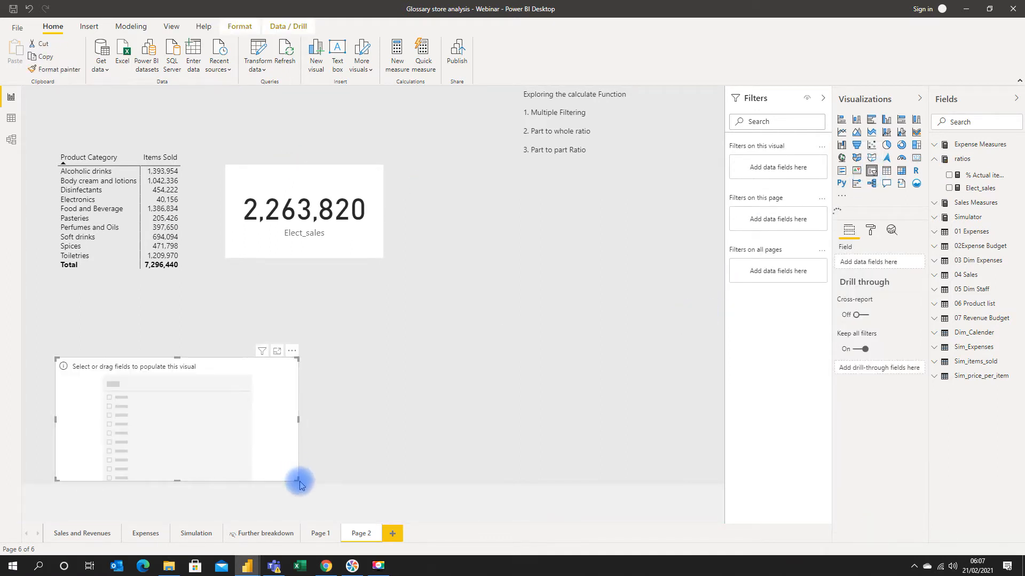
drag(292, 473, 201, 411)
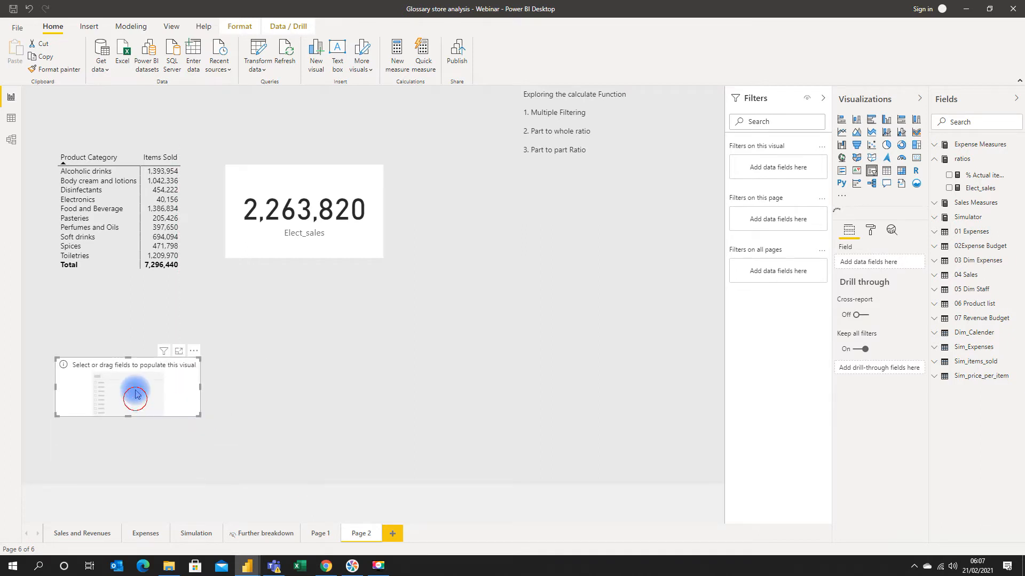
drag(137, 394, 108, 102)
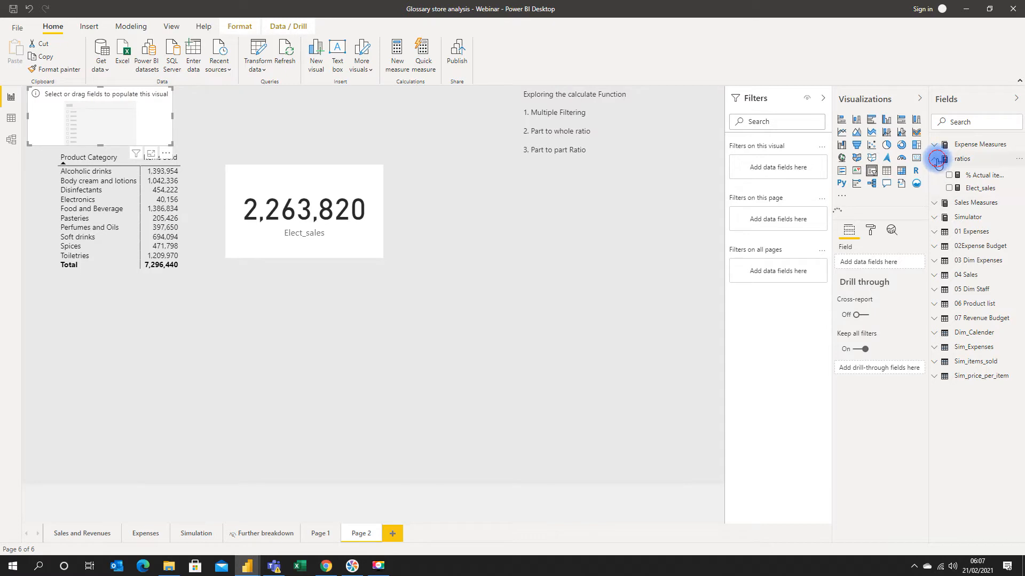
Populate the slicer with the Supervisor field from 05 Dim Staff and change it to a dropdown
click(938, 160)
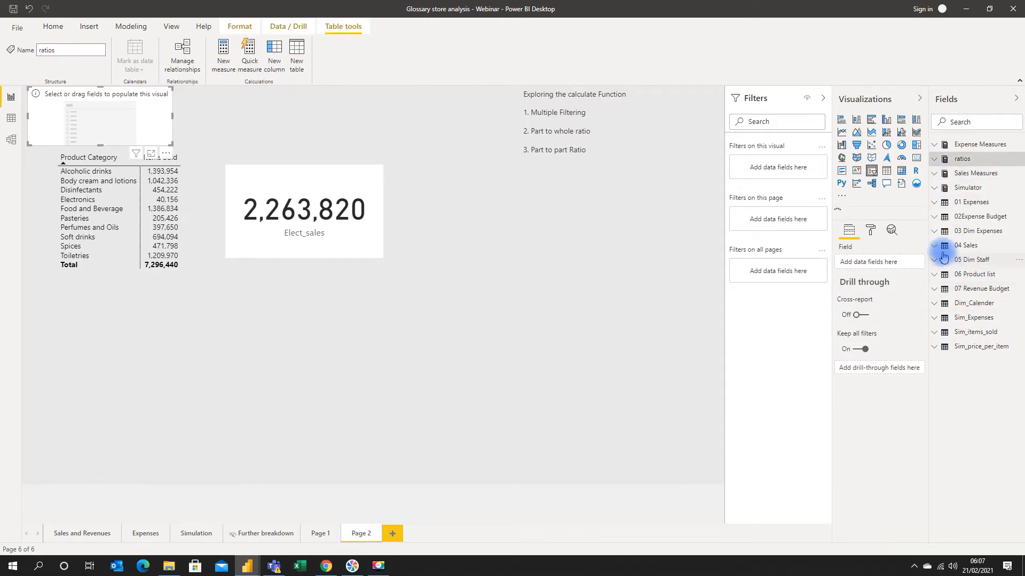
click(938, 263)
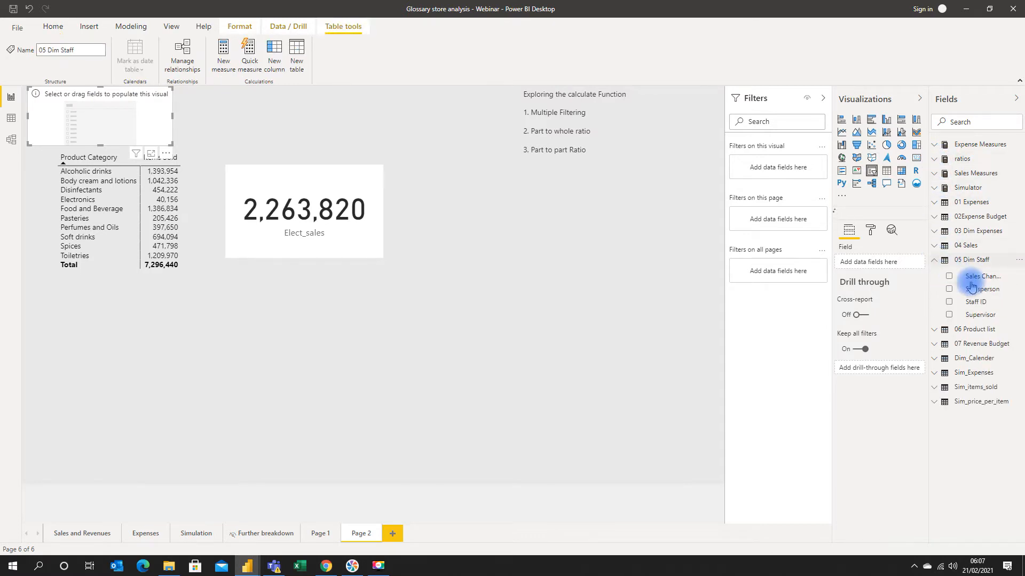
drag(983, 314, 896, 267)
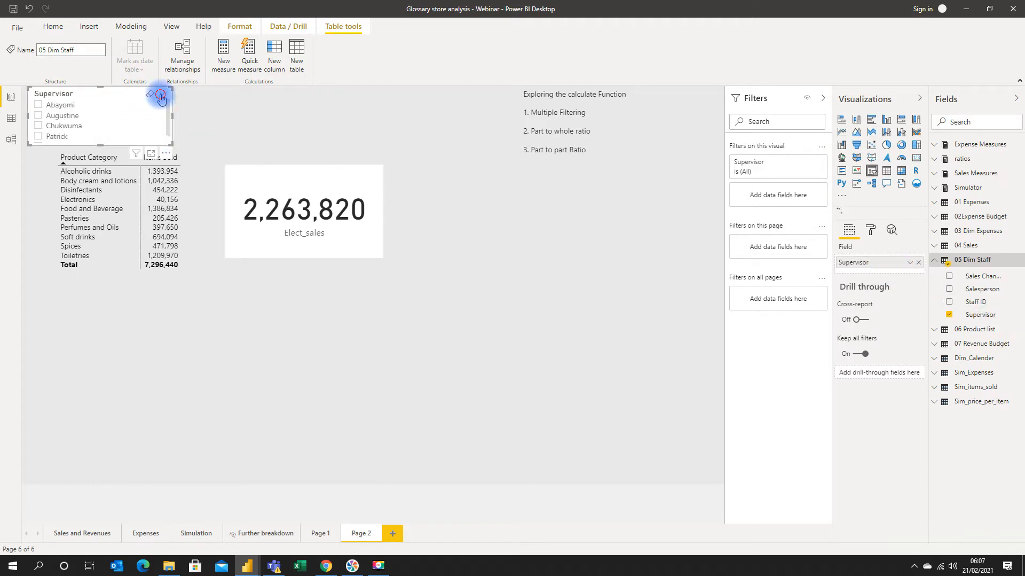
click(162, 93)
click(180, 134)
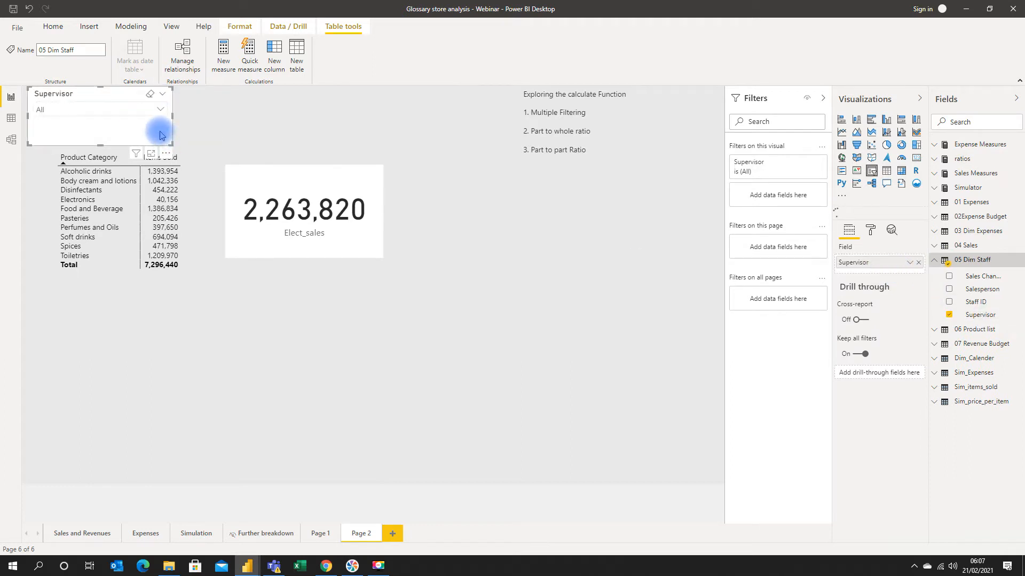
Filter the page by the supervisor used in the Elect_sales measure to compare the table total with the card, and clear the selection
click(146, 109)
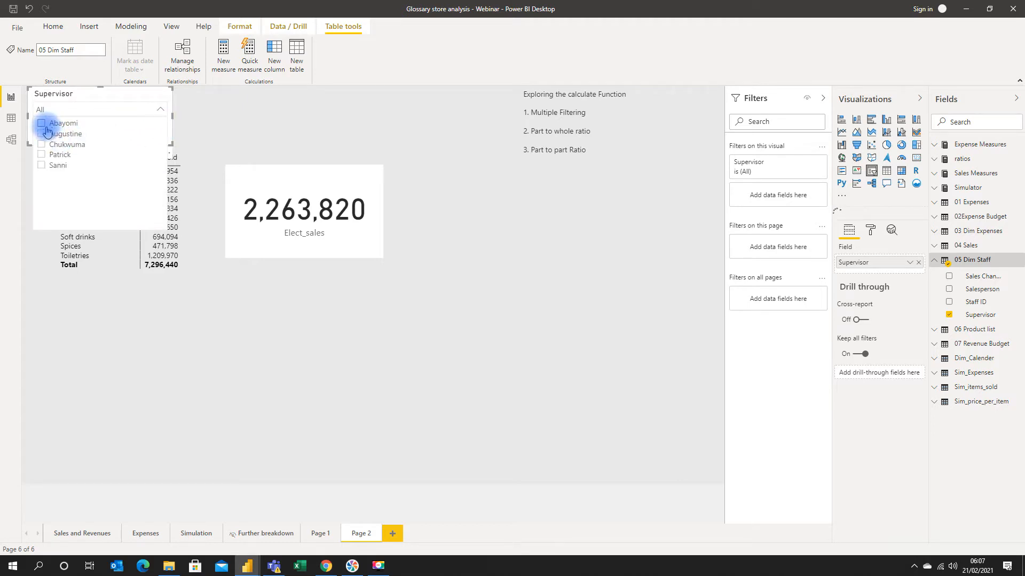
click(47, 134)
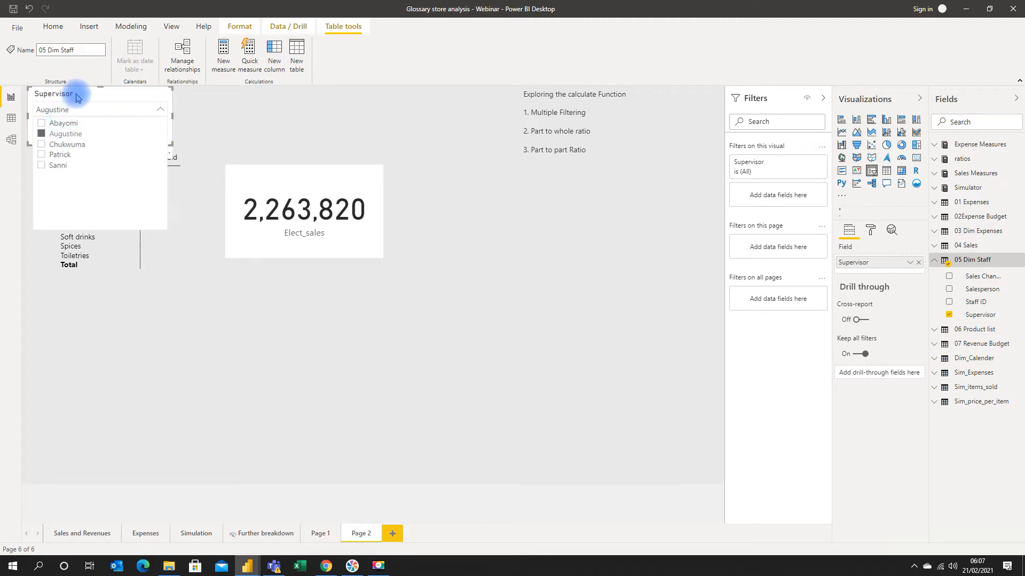
click(75, 91)
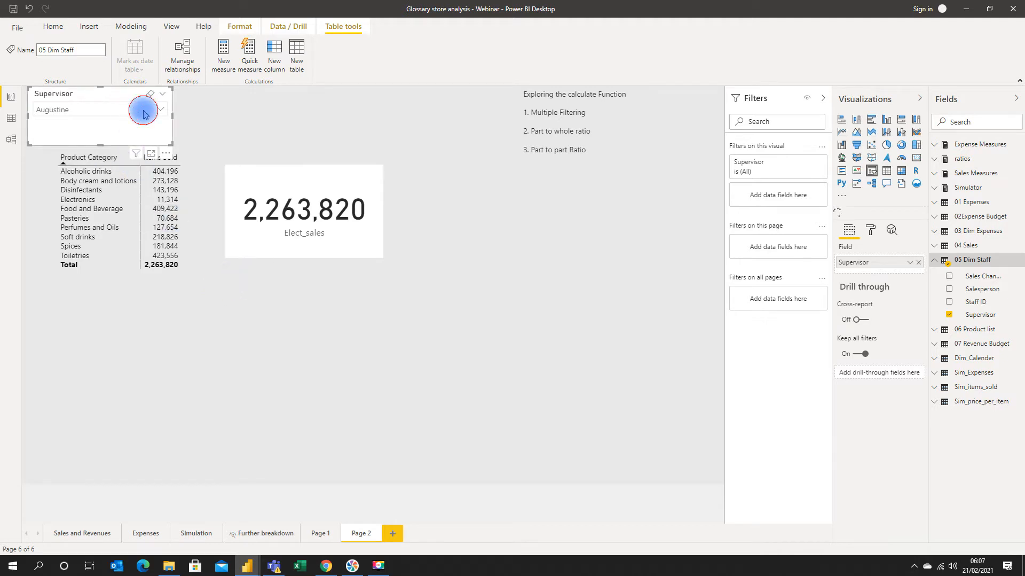
click(143, 112)
click(63, 134)
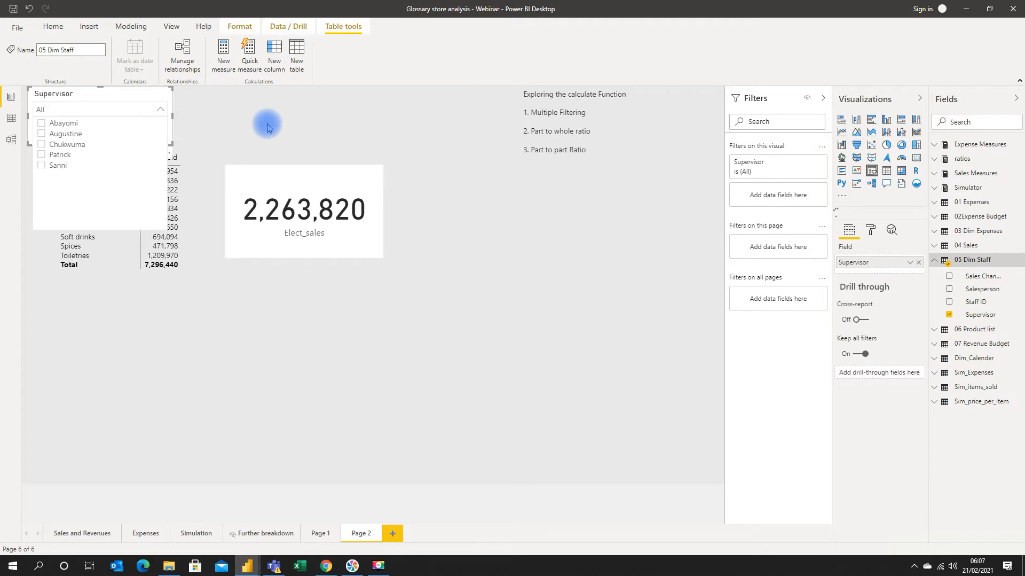
click(267, 126)
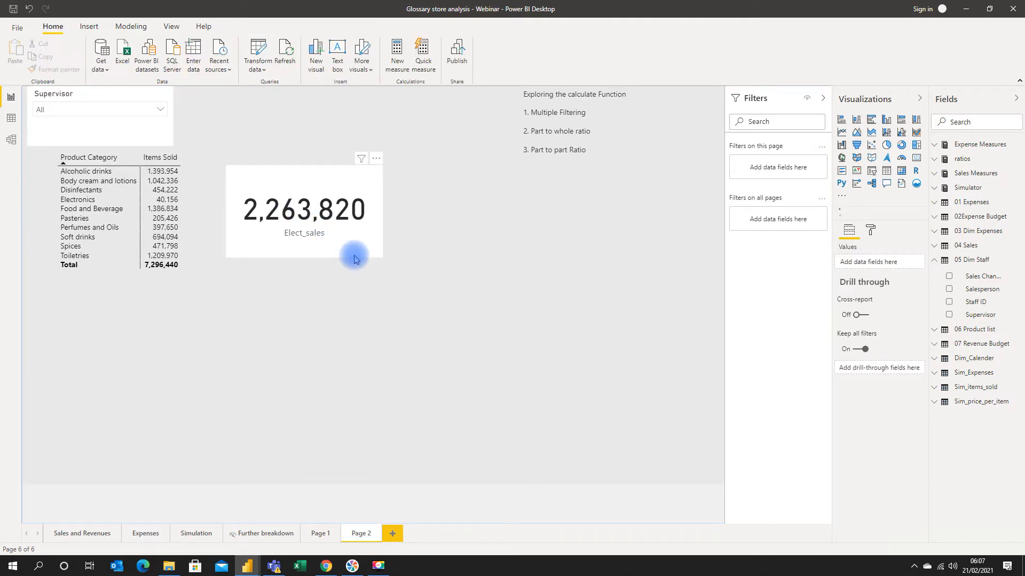
Turn off the background of the Elect_sales card
click(355, 258)
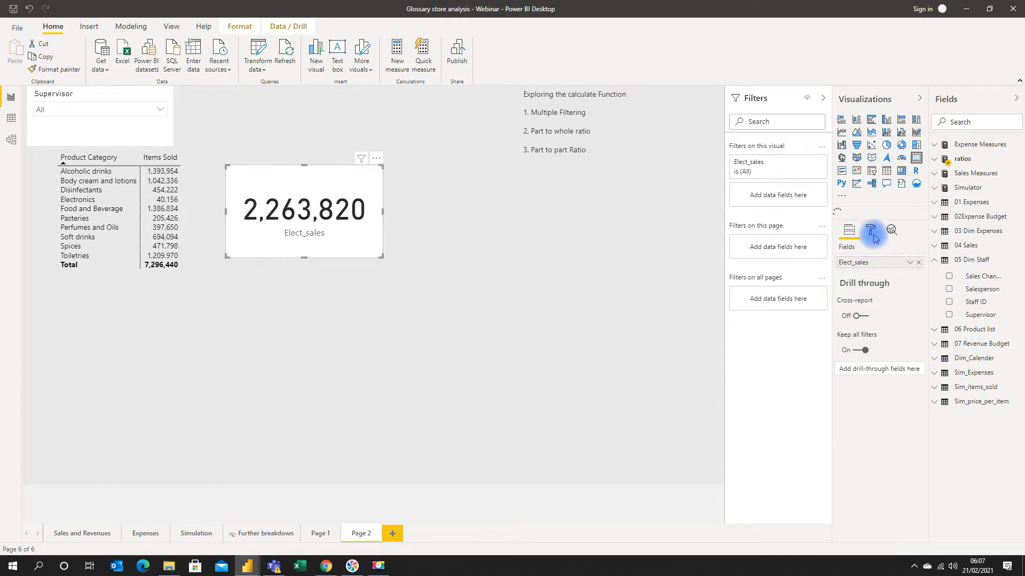
click(873, 233)
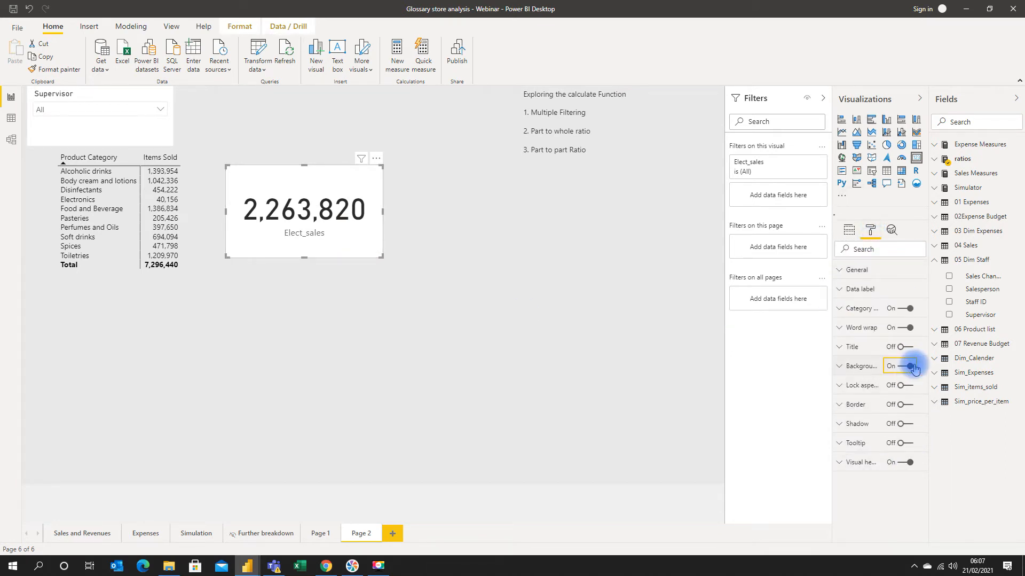
click(911, 367)
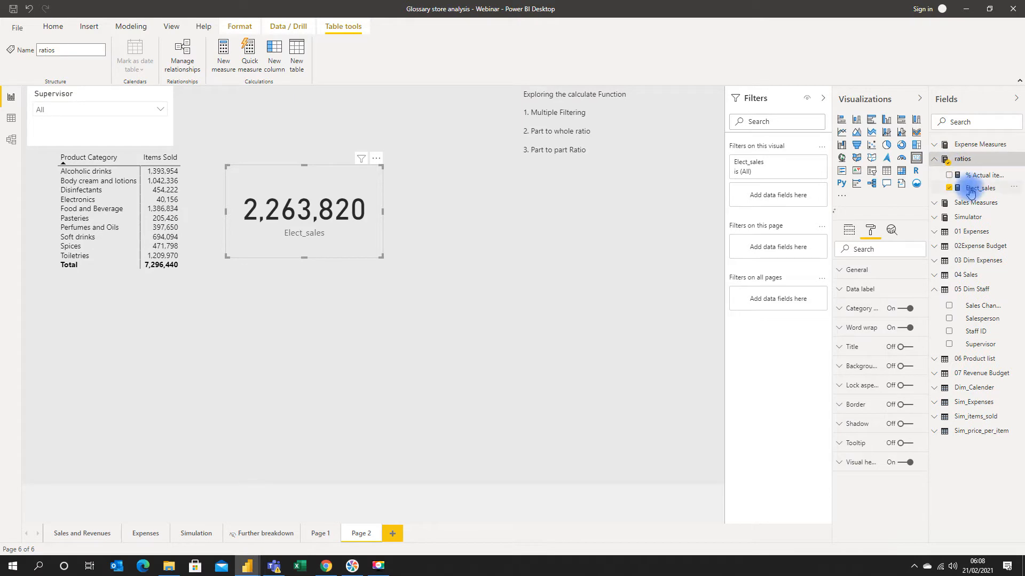
Add a second CALCULATE filter argument on '06 Product list'[Product Category] on a new line of the Elect_sales measure
click(971, 190)
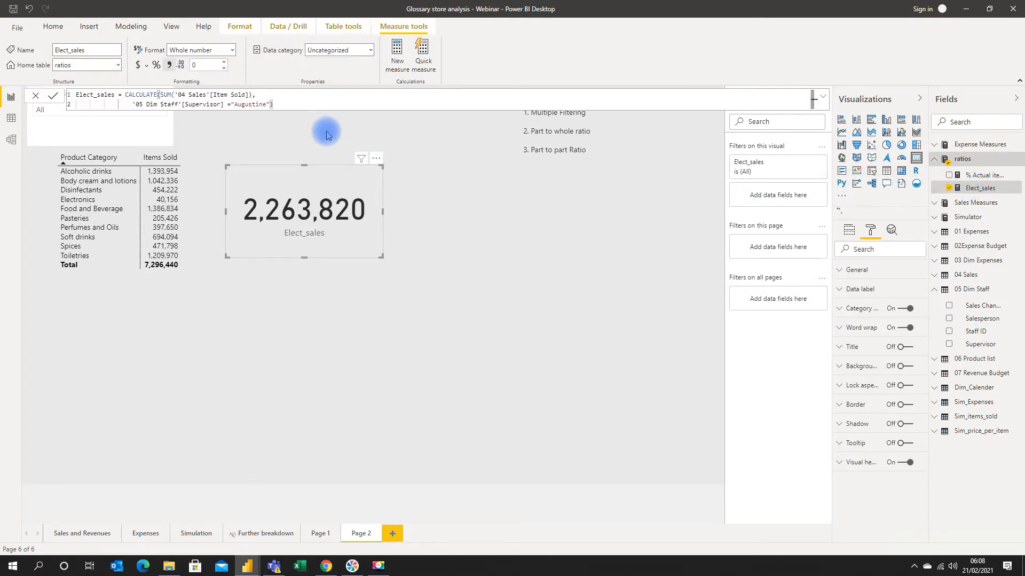
key(ctrl+4)
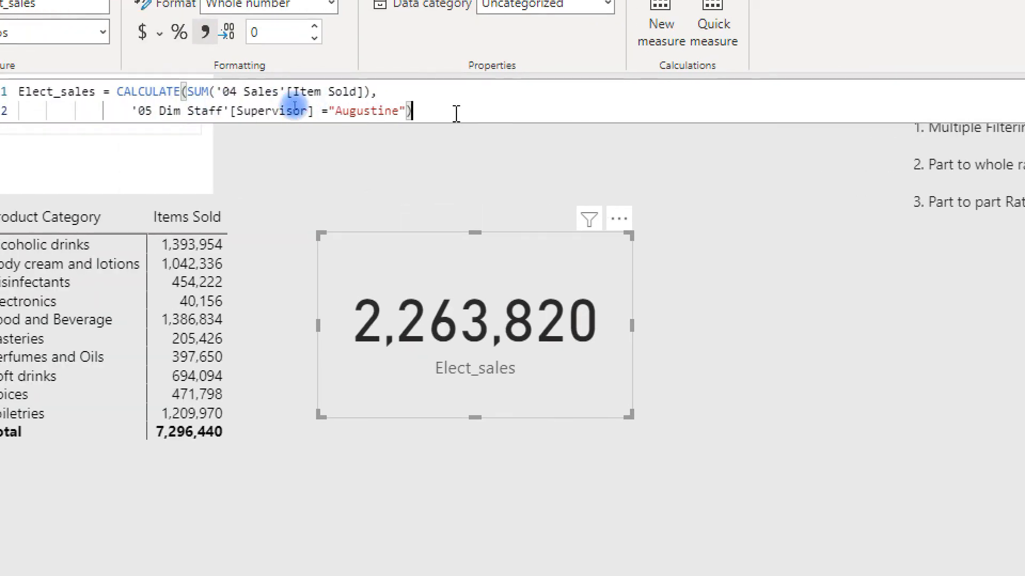
key(BackSpace)
text(,)
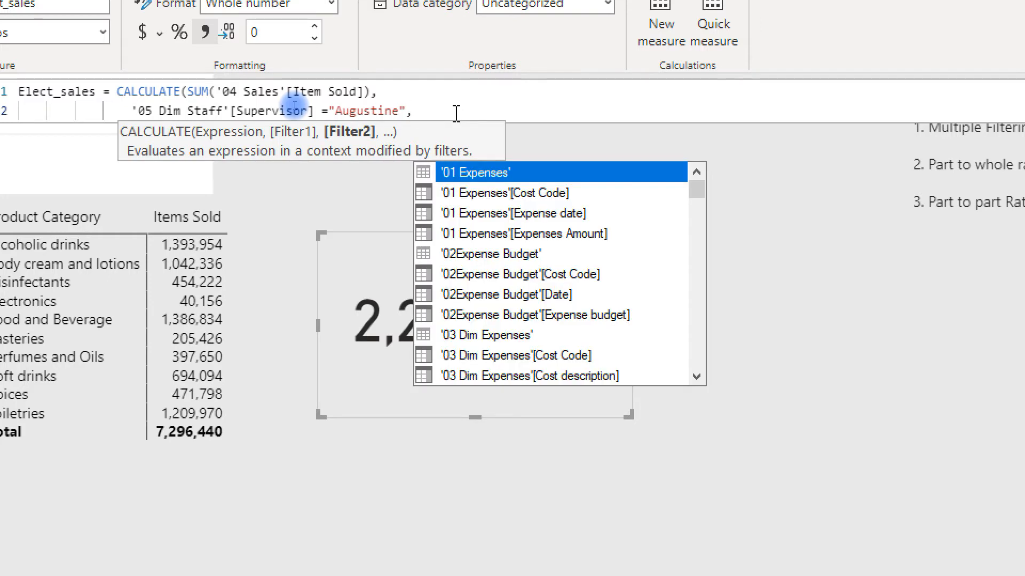
key(shift+Return)
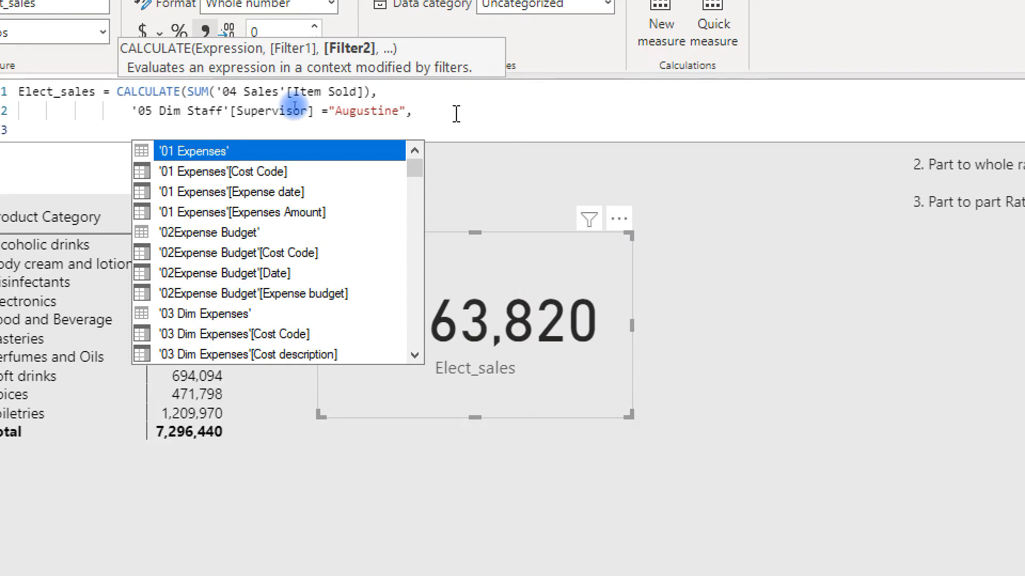
text(pro)
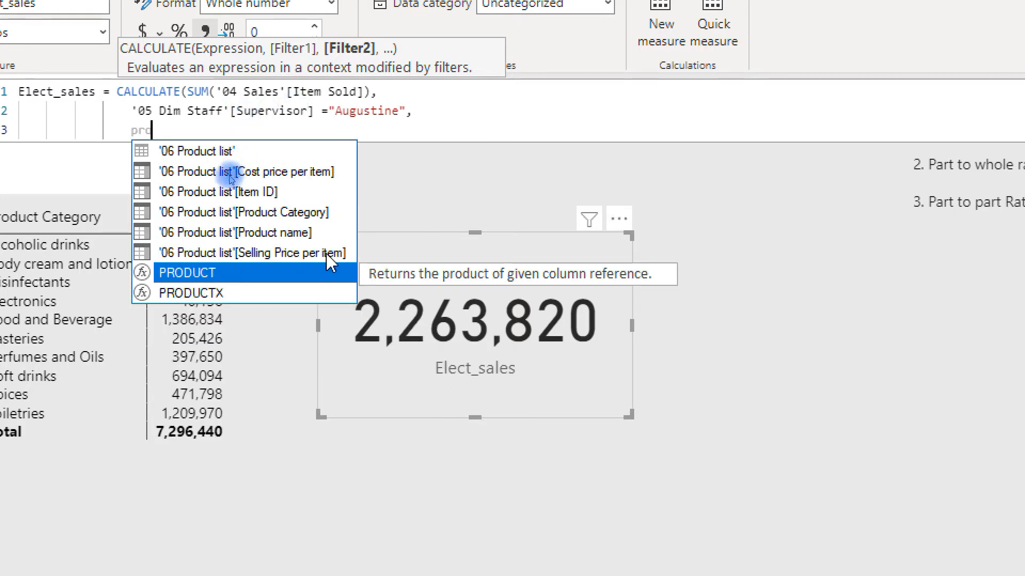
click(293, 214)
Set the Product Category filter equal to "Electronics", close the CALCULATE formula, commit the measure and leave all visuals deselected
text(=)
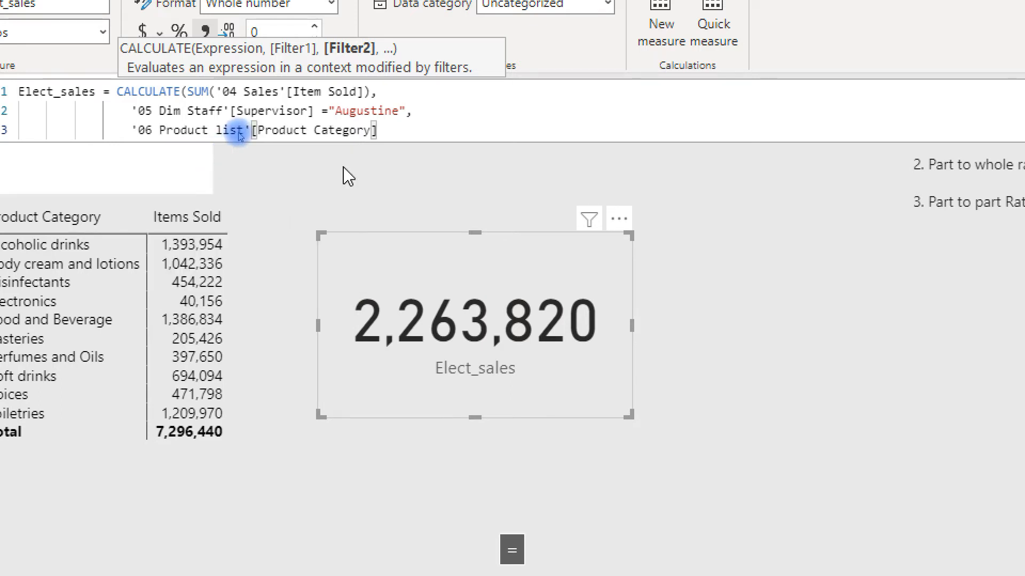
text(")
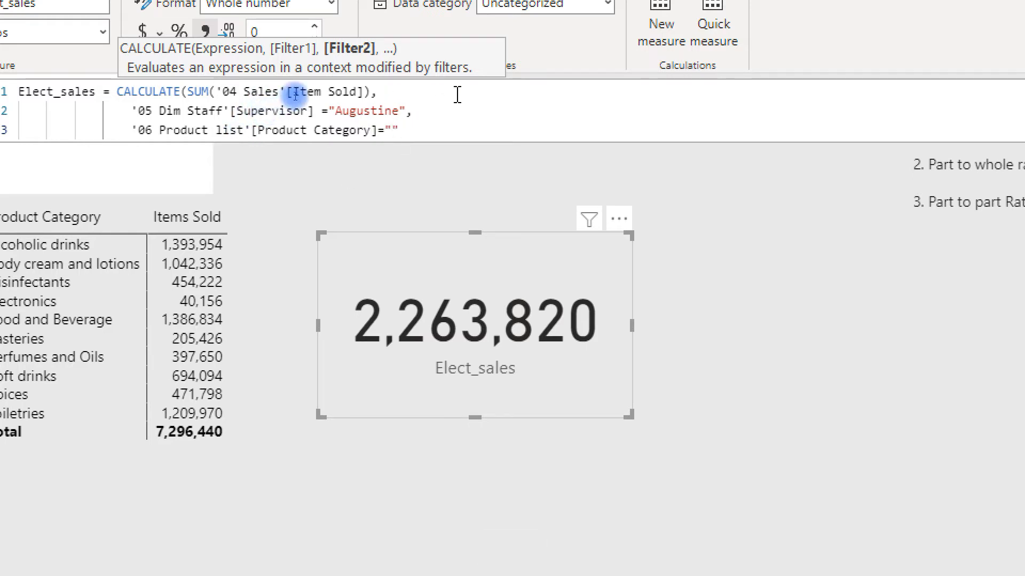
text(E)
text(lecr)
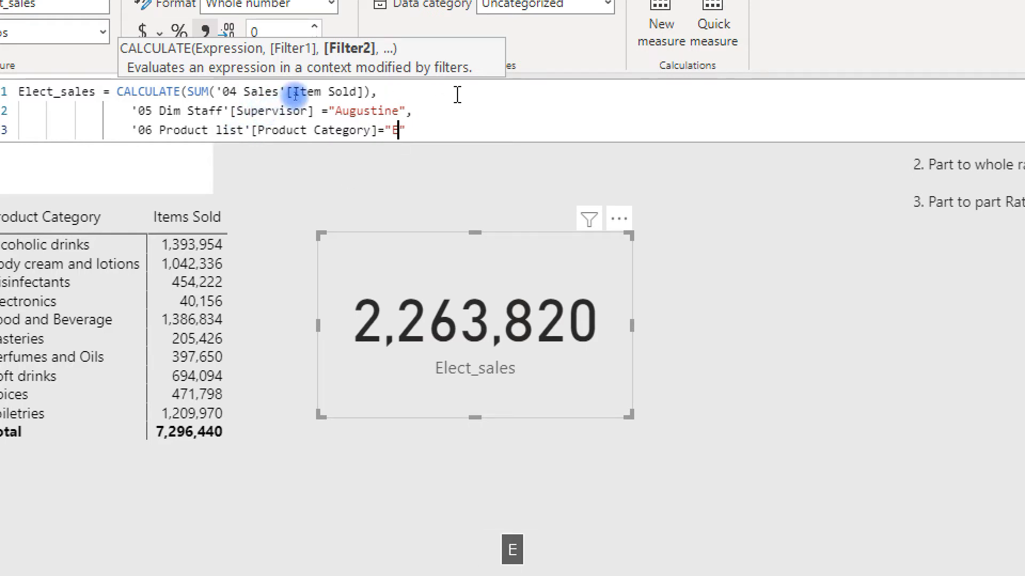
key(BackSpace)
text(r)
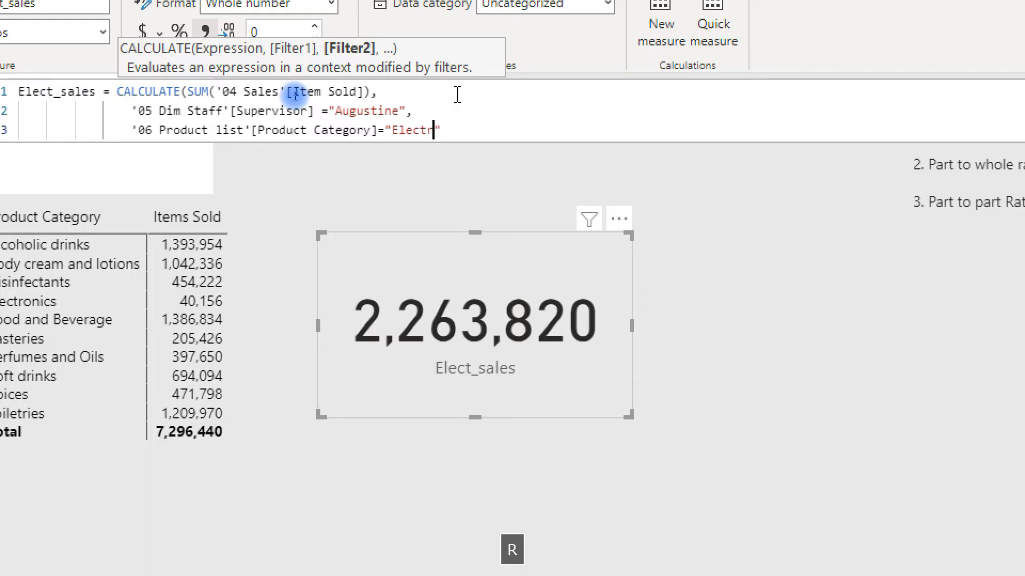
text(nics)
click(434, 130)
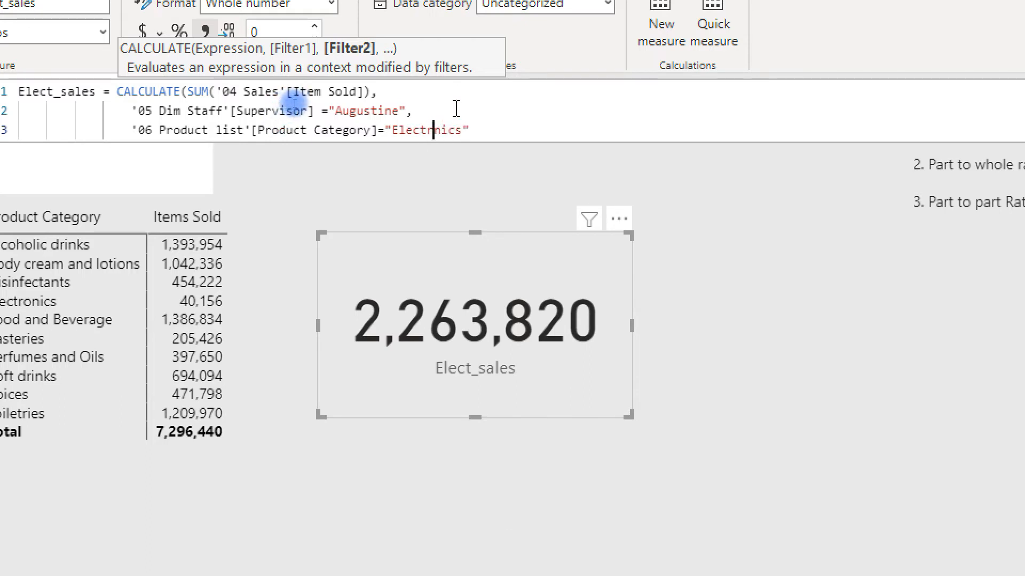
text(o)
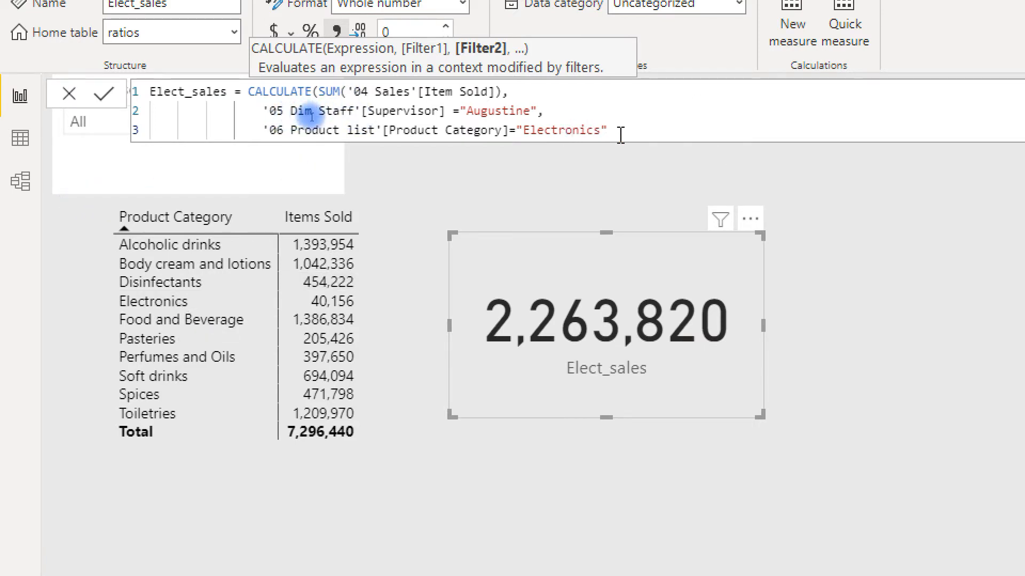
text())
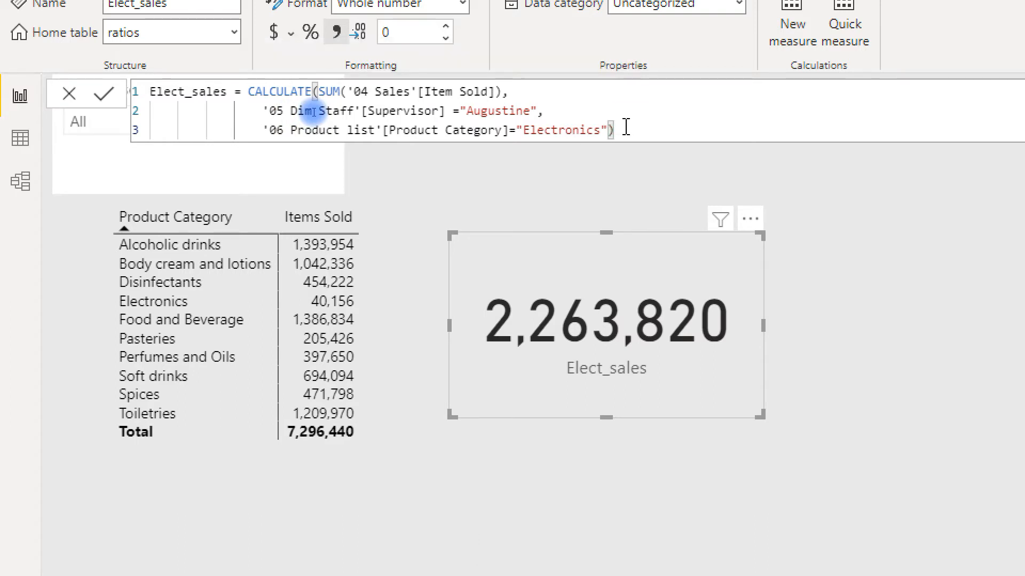
key(Return)
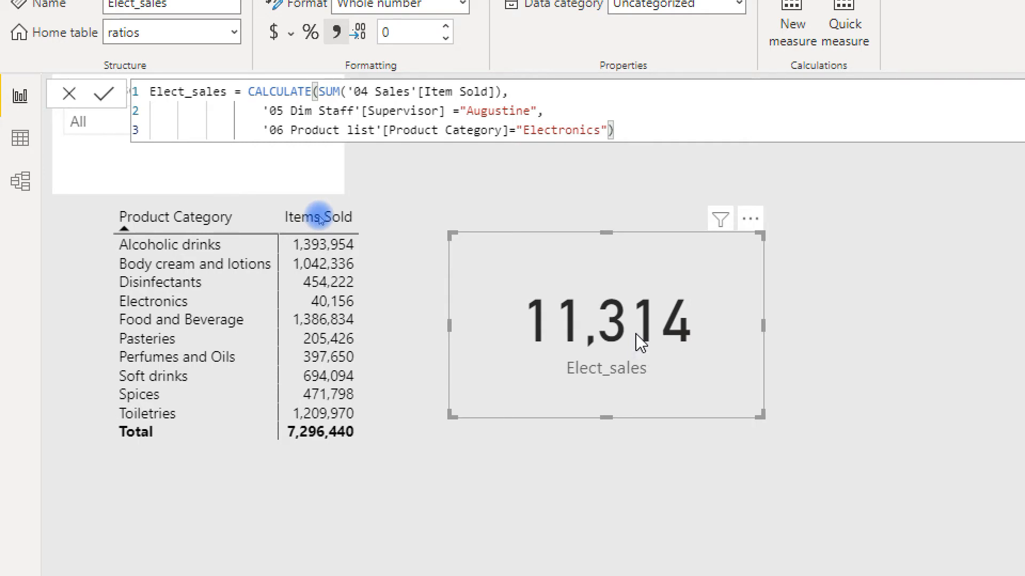
key(ctrl+a)
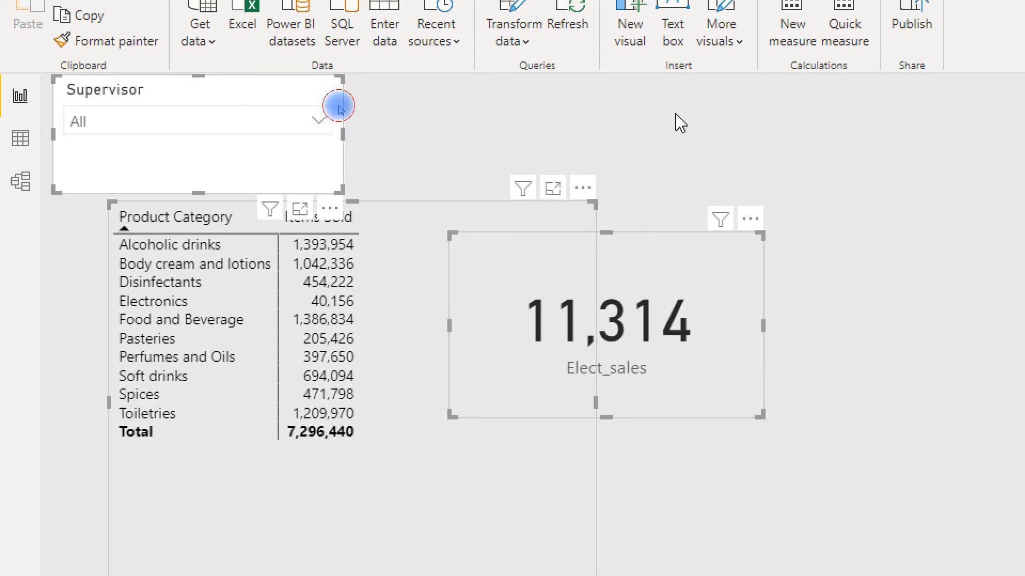
click(676, 134)
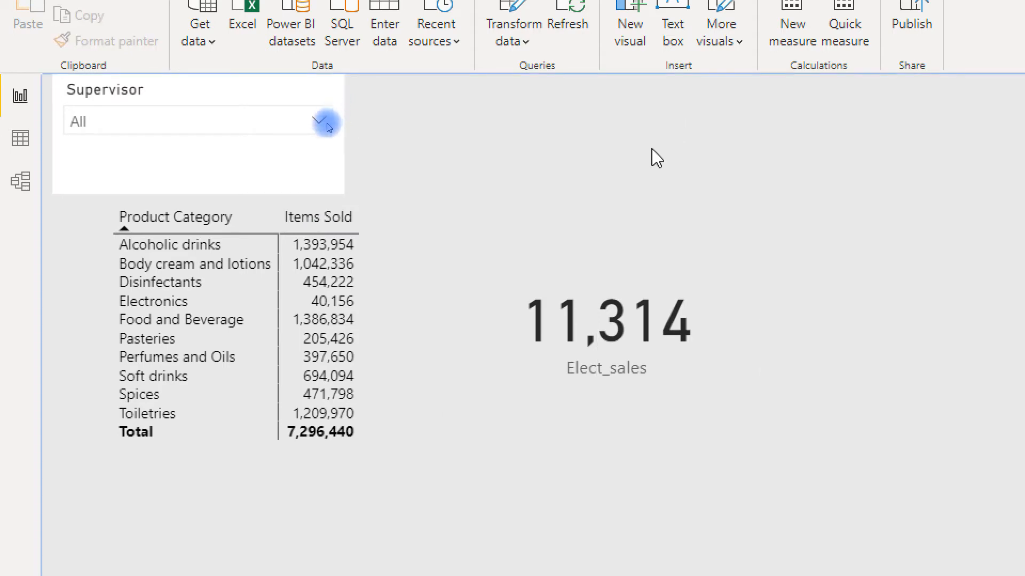
key(ctrl+4)
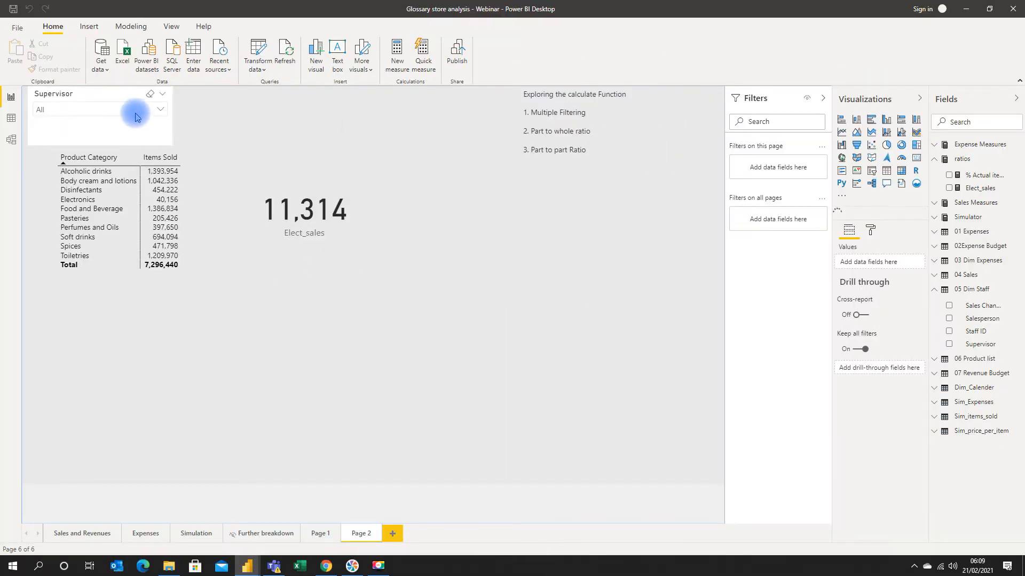
Filter the Supervisor slicer to the supervisor in the measure and compare the table's Electronics row with the Elect_sales card
click(135, 114)
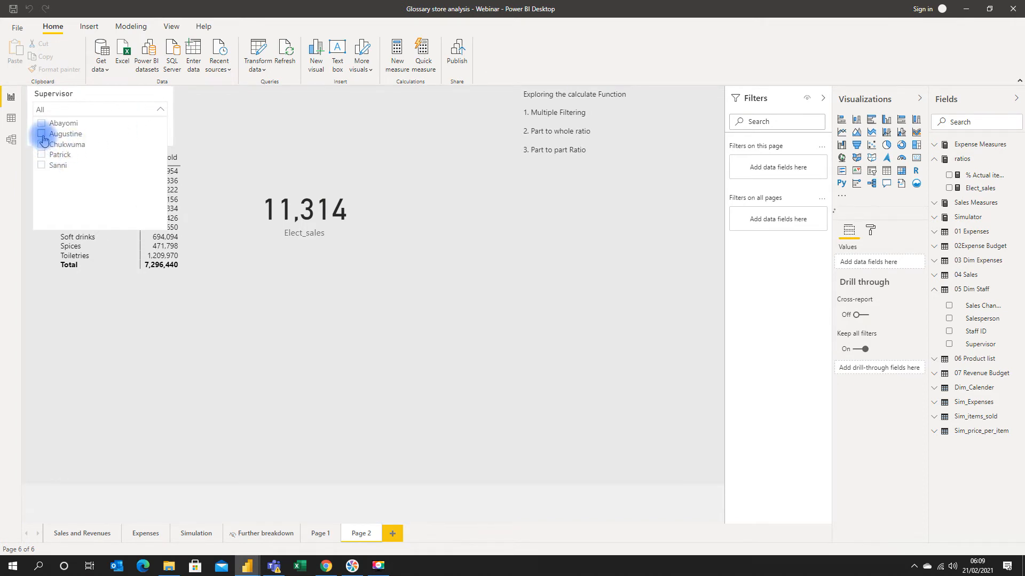
click(43, 136)
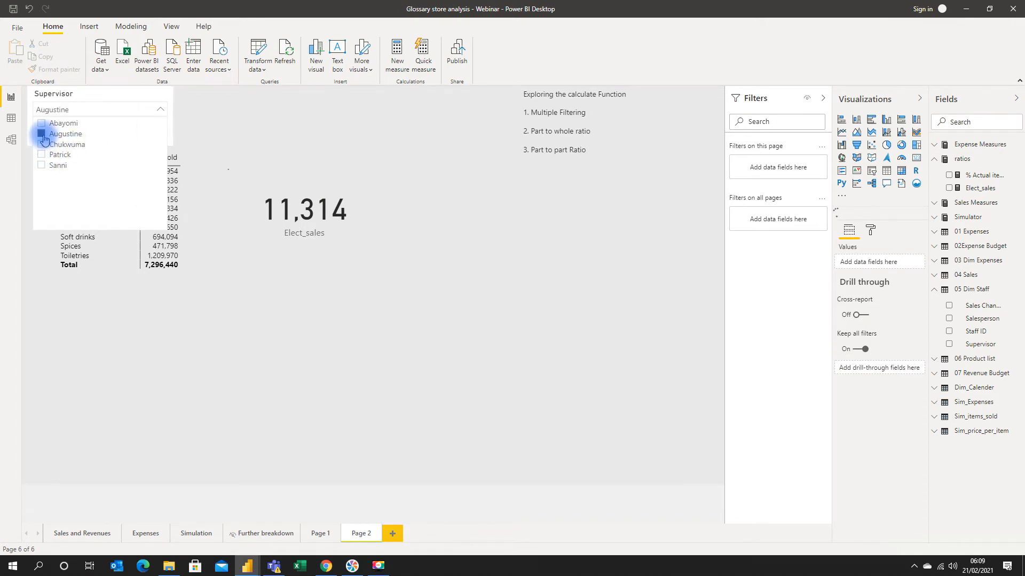
click(78, 93)
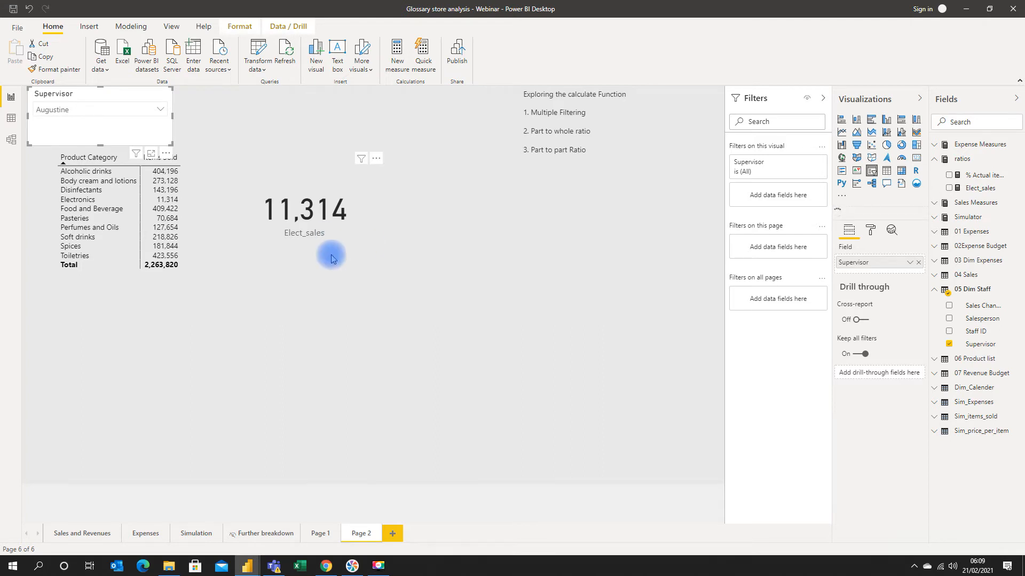
click(342, 207)
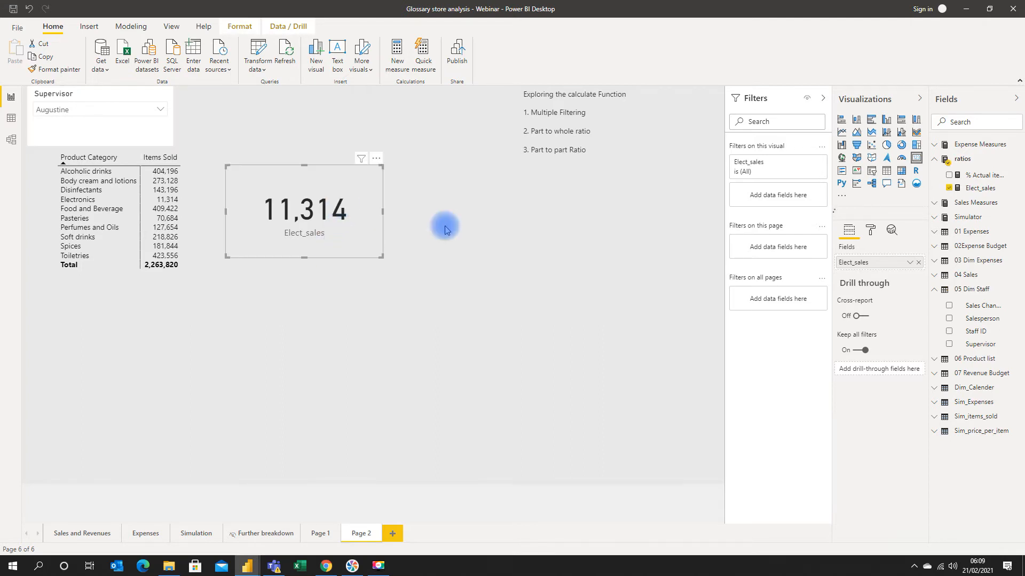
Add a third CALCULATE filter argument on Dim_Calender[Quarter No] on a new line of the Elect_sales measure
click(975, 188)
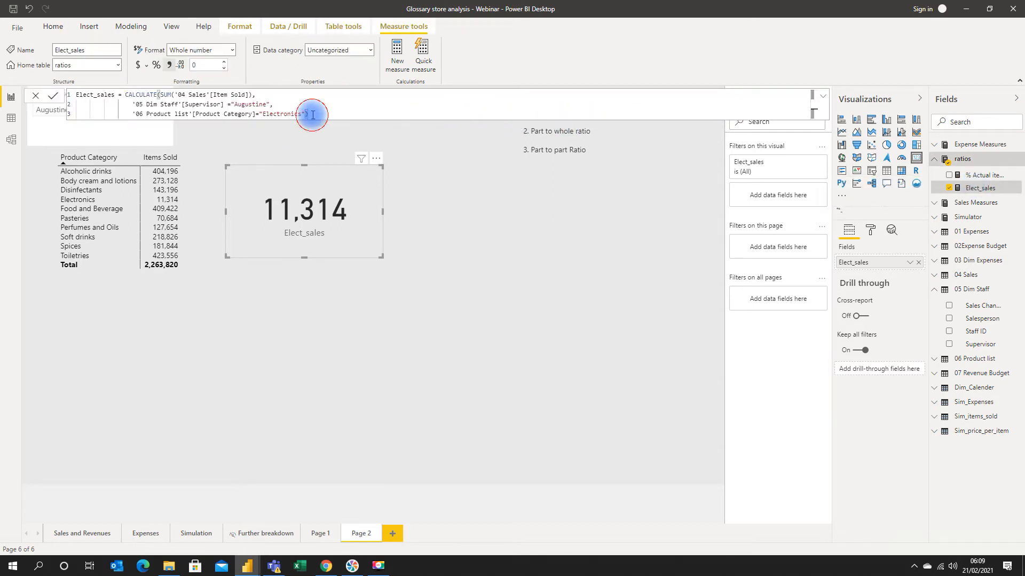
key(BackSpace)
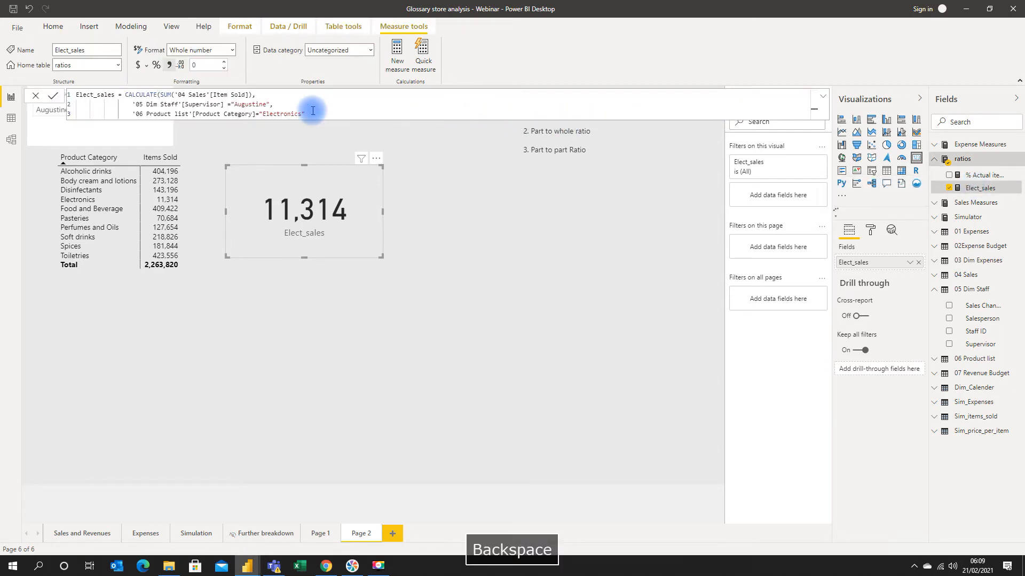
text(,)
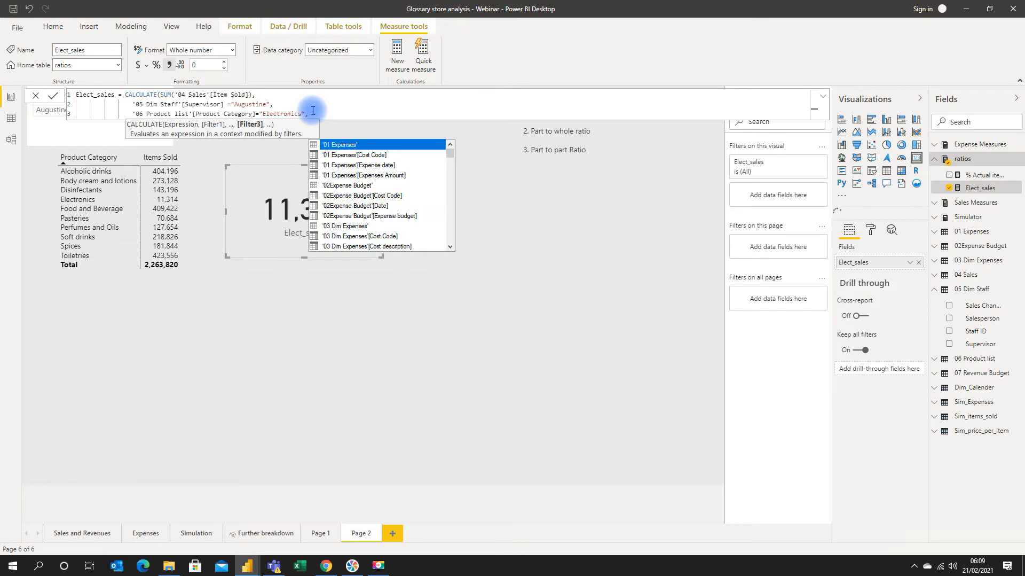
key(shift+Return)
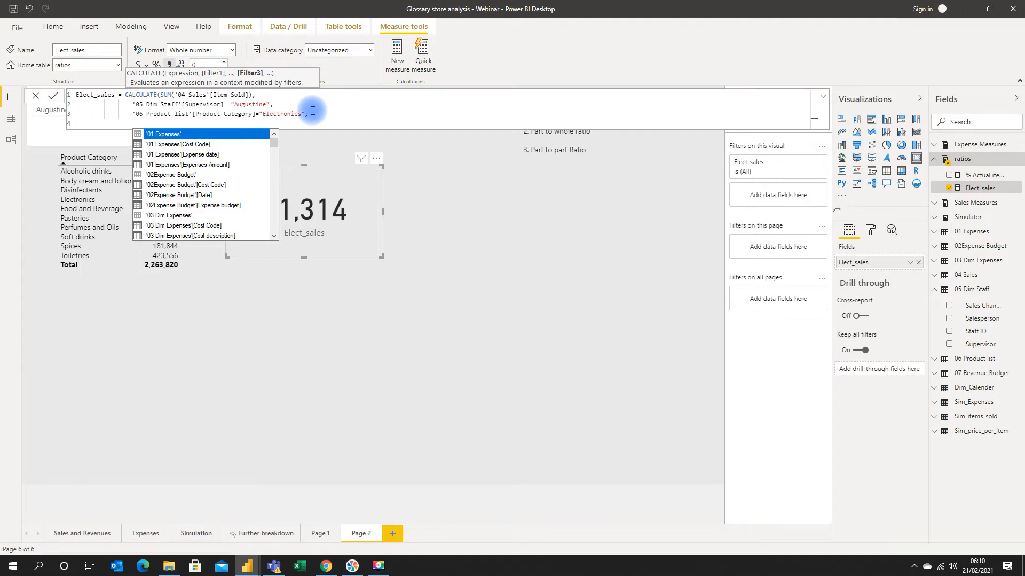
text(calen)
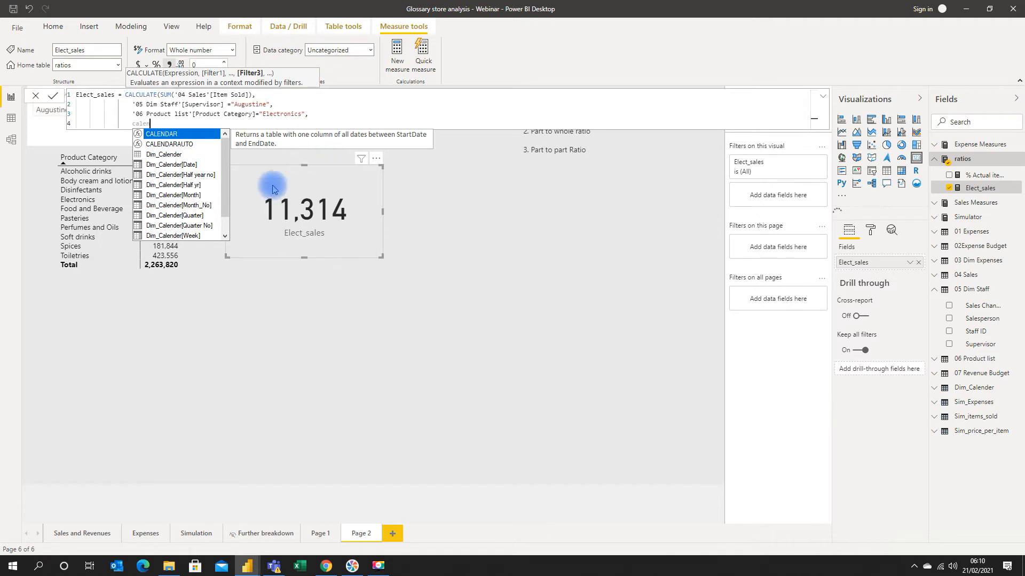
click(205, 229)
click(205, 229)
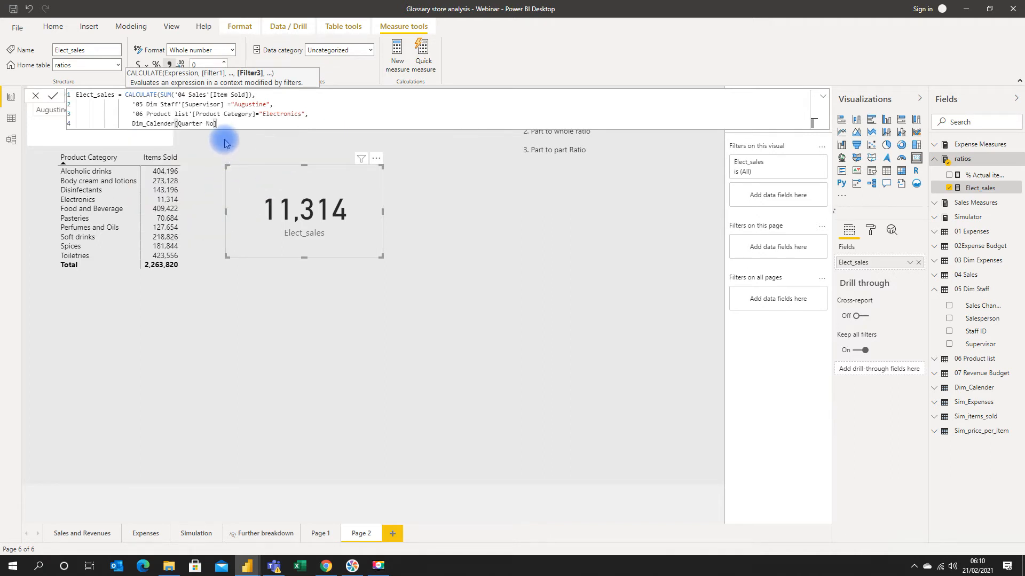
Set the Quarter No filter equal to 3, close the CALCULATE formula and commit the measure
text(=)
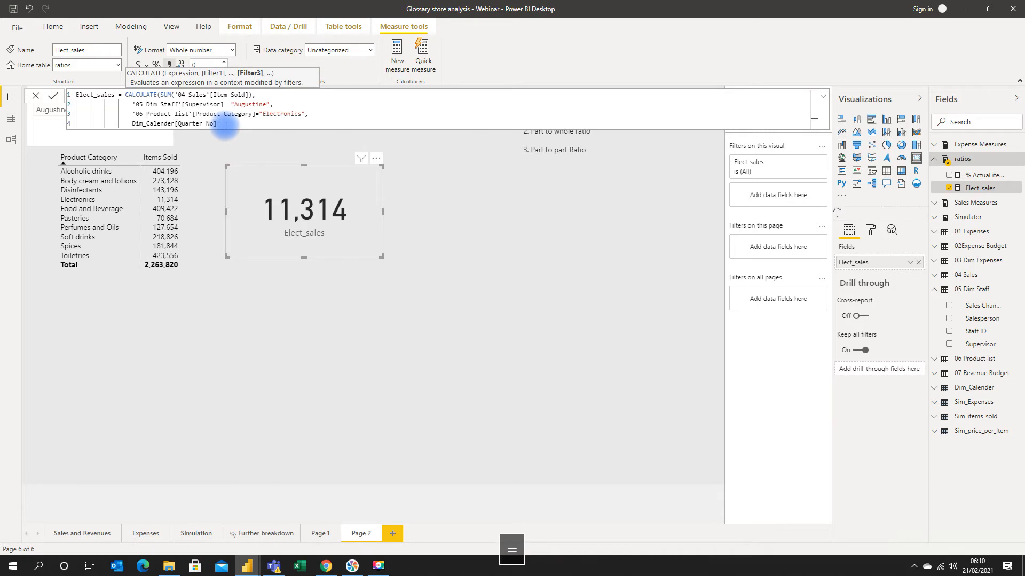
text(3)
key(ctrl+4)
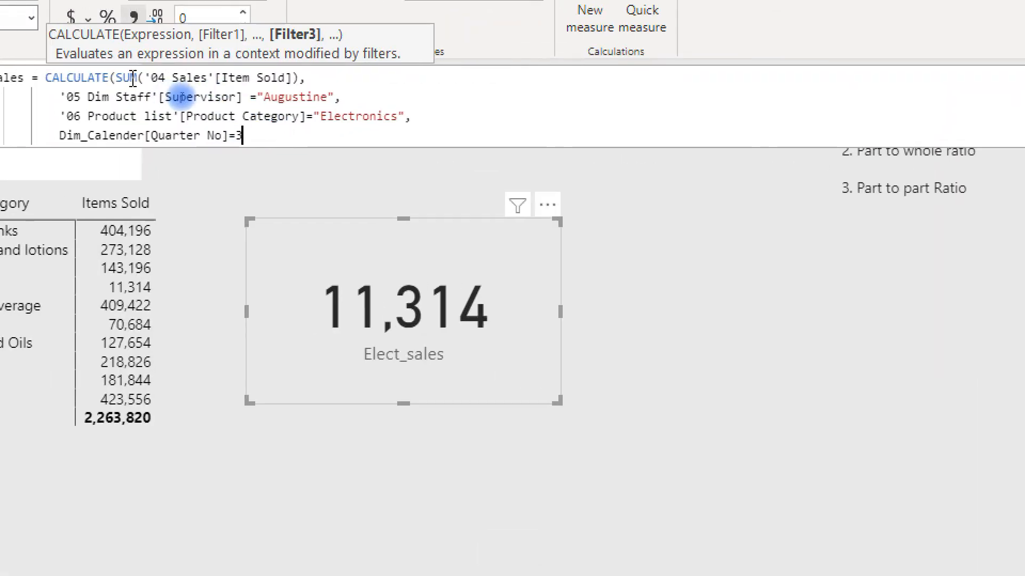
text())
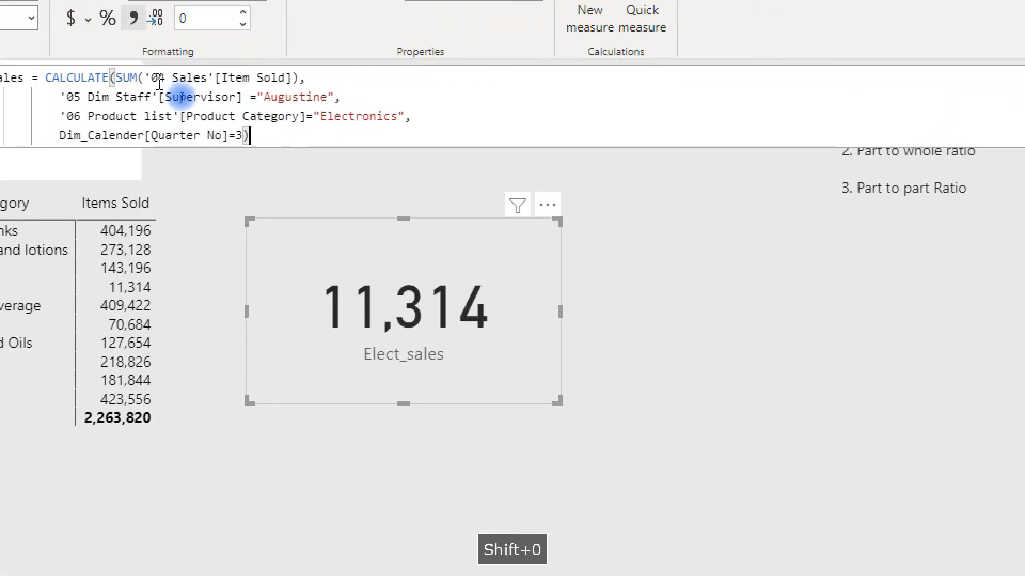
key(Return)
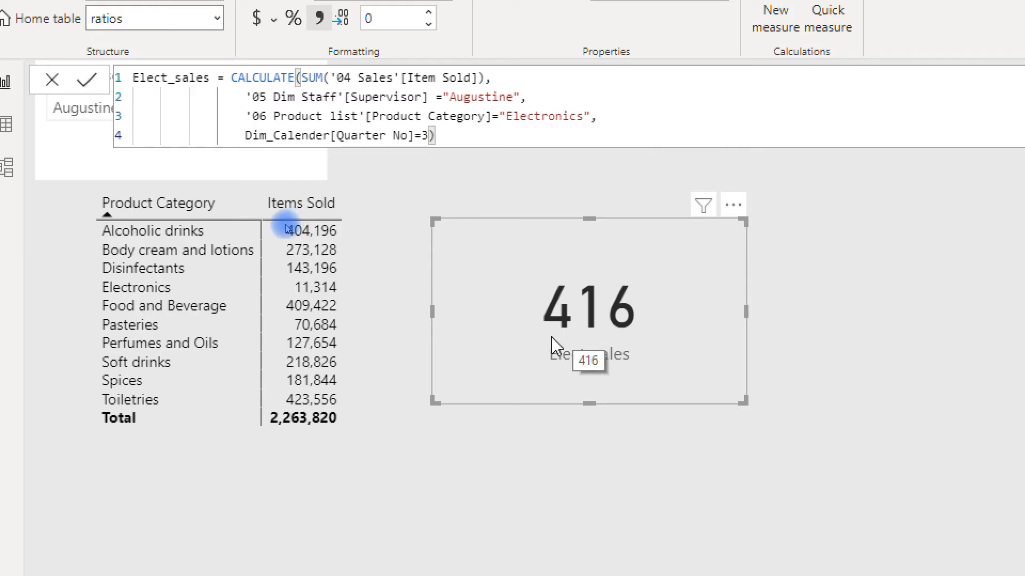
key(ctrl+4)
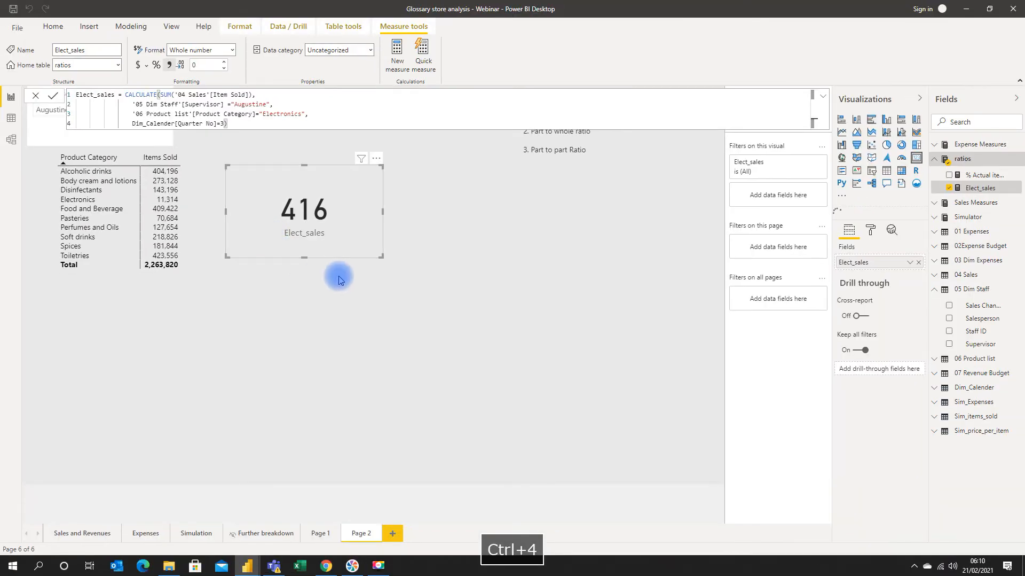
Move the Elect_sales card lower on the page and clear the Supervisor slicer's selection
click(255, 212)
drag(257, 233, 256, 280)
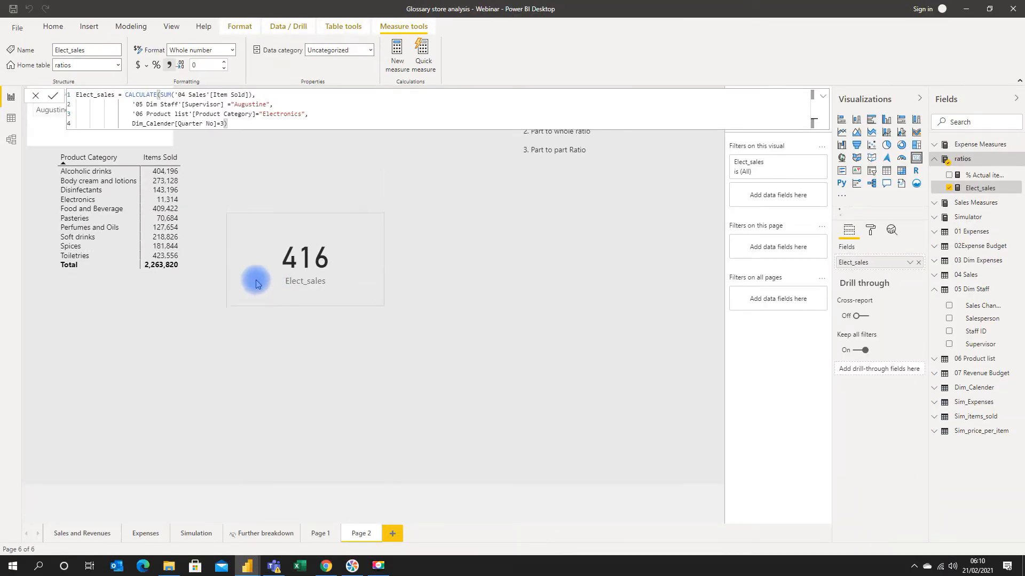
click(217, 177)
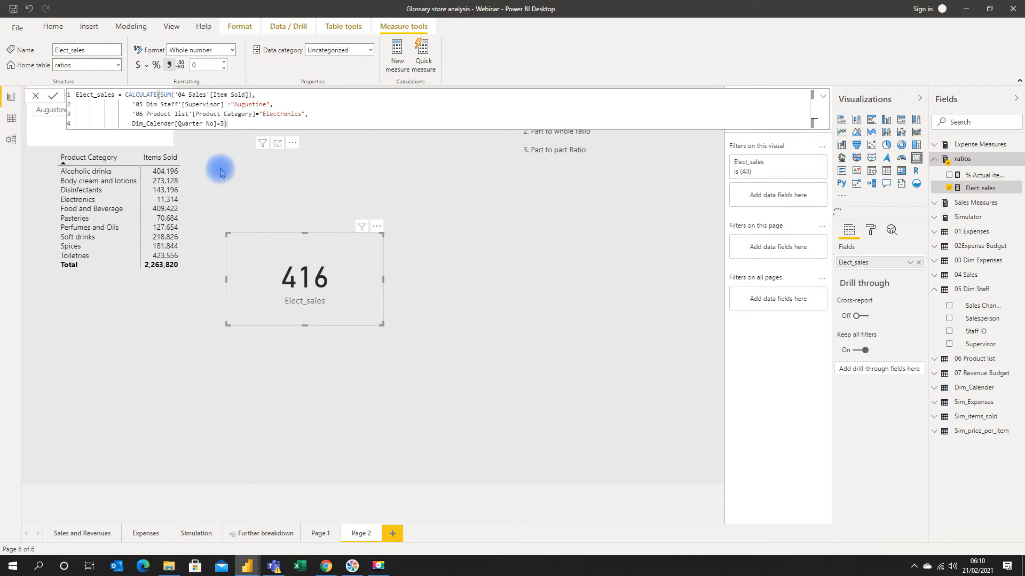
click(151, 94)
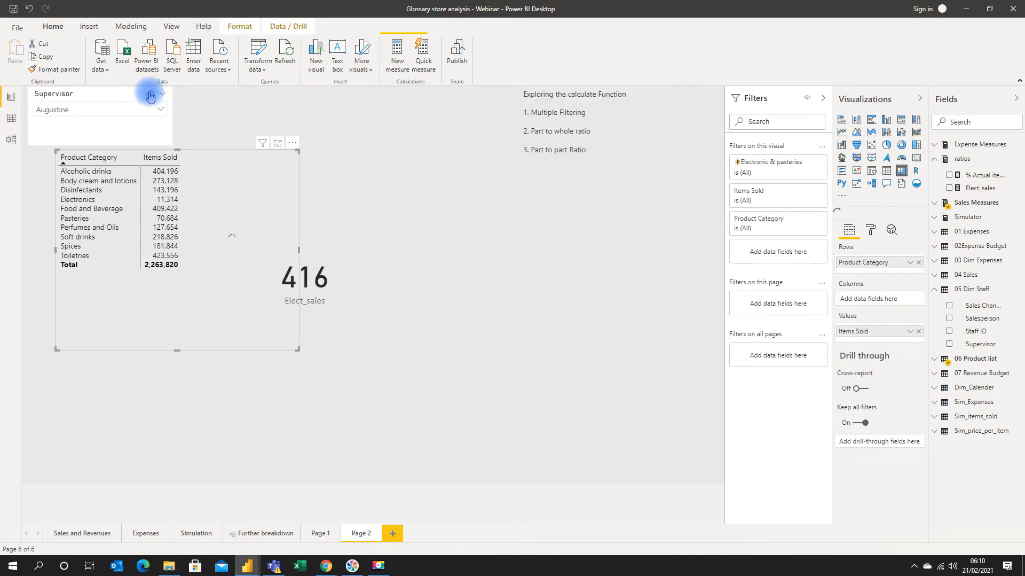
Duplicate the Supervisor slicer and place the copy beside the original, above the Elect_sales card
click(101, 90)
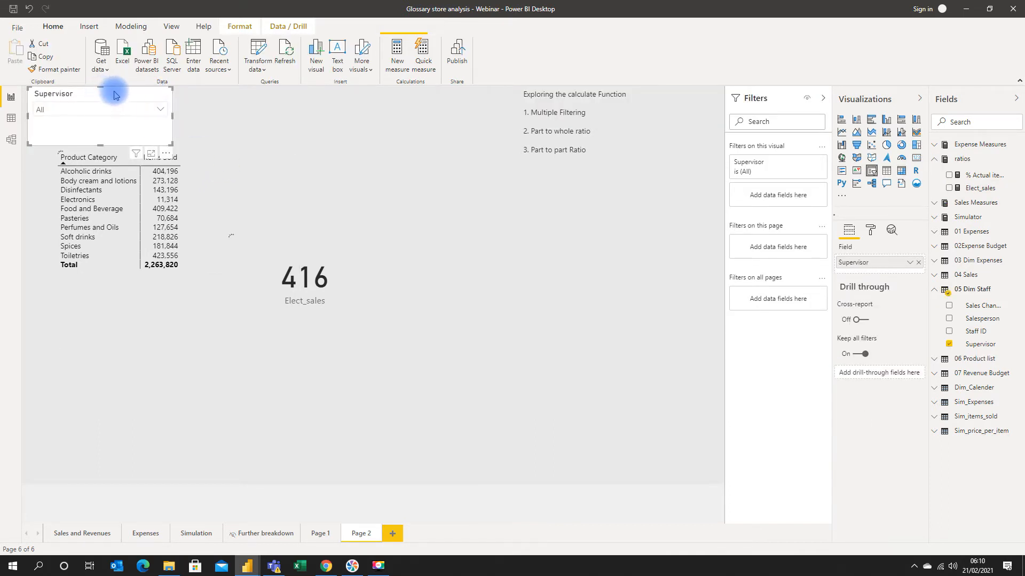
key(ctrl+c)
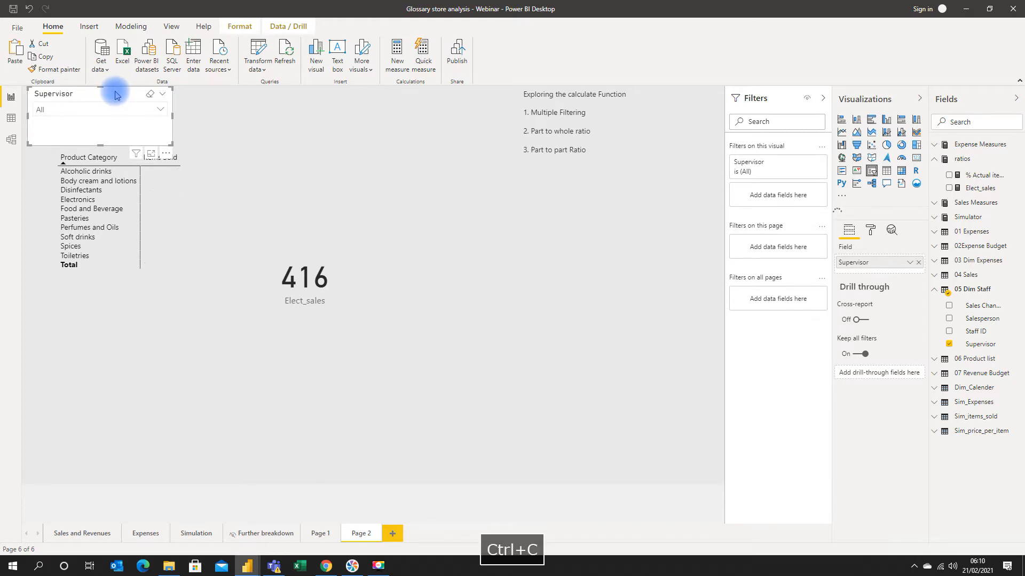
key(ctrl+v)
drag(114, 98, 270, 94)
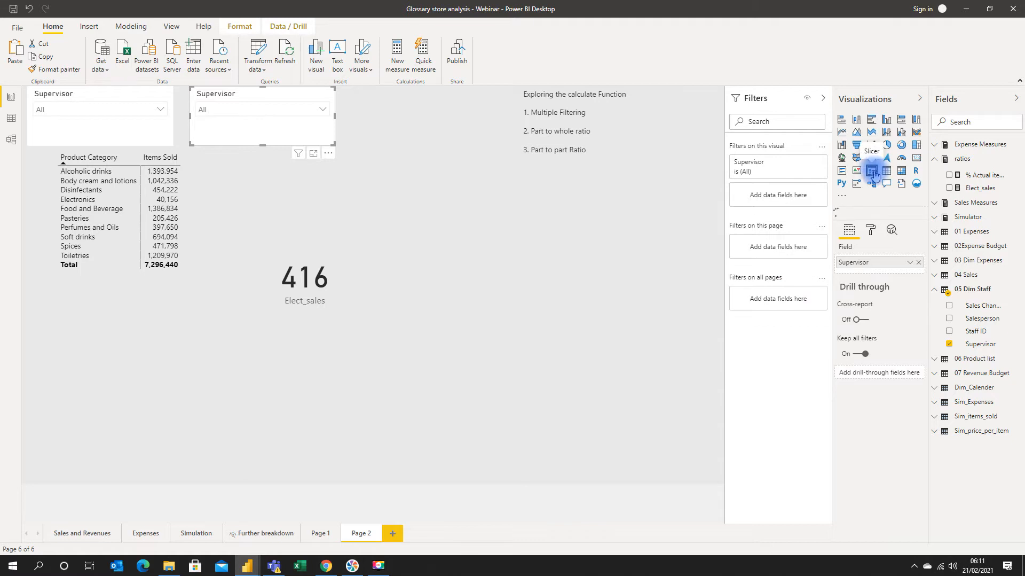
Replace the copied slicer's Supervisor field with Quarter from the Dim_Calender table
click(919, 266)
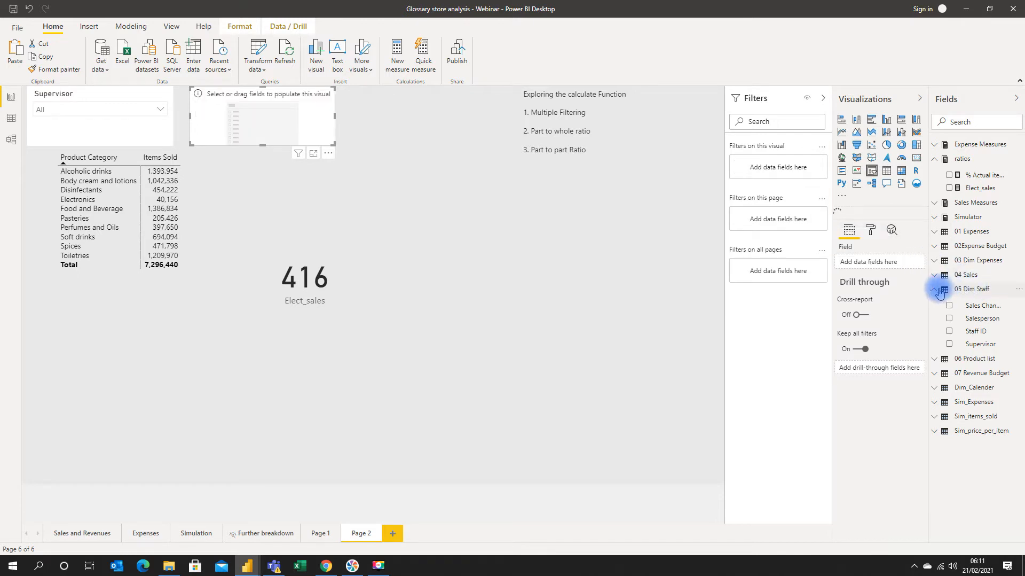
click(937, 290)
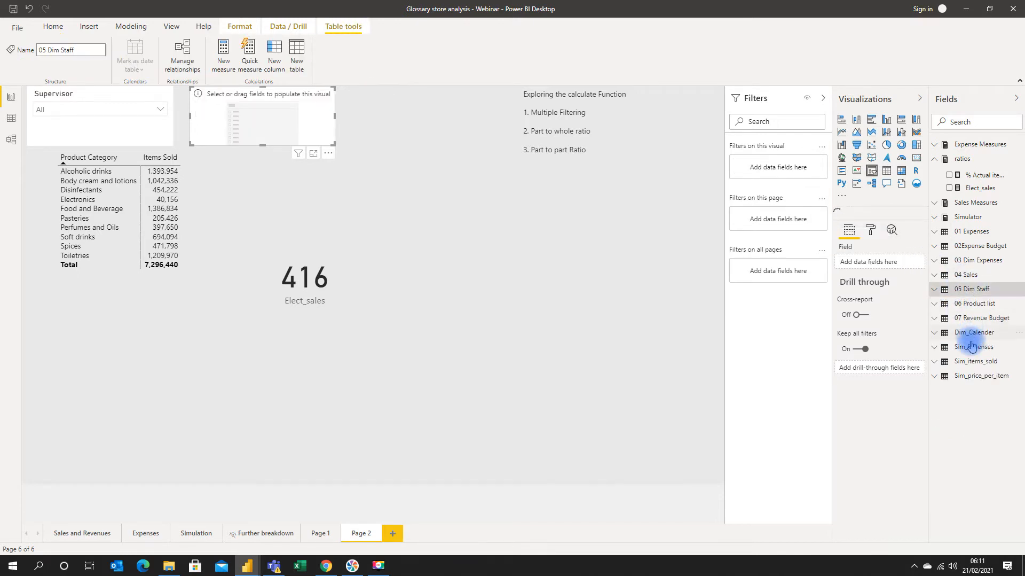
click(940, 336)
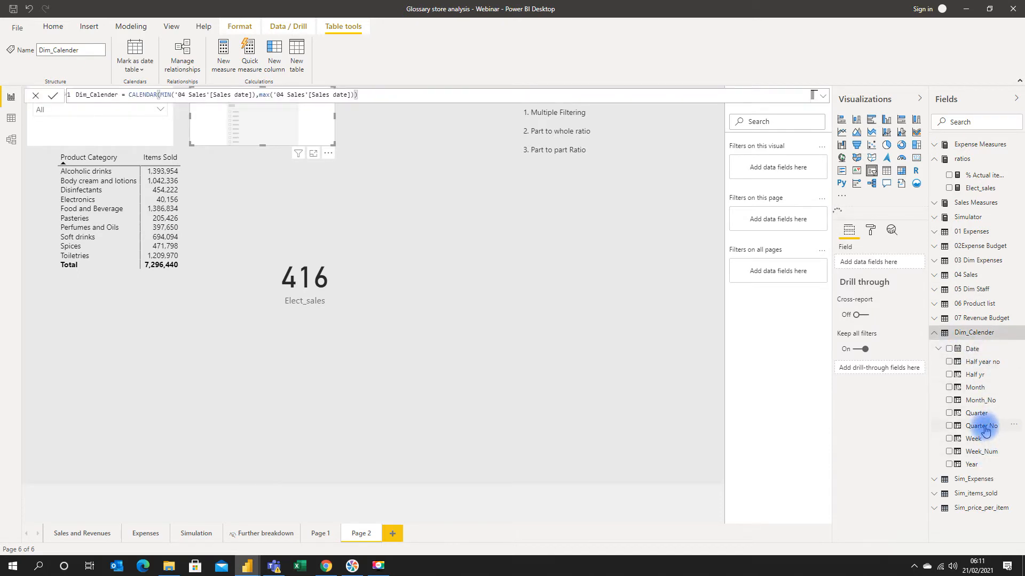
drag(986, 419, 880, 265)
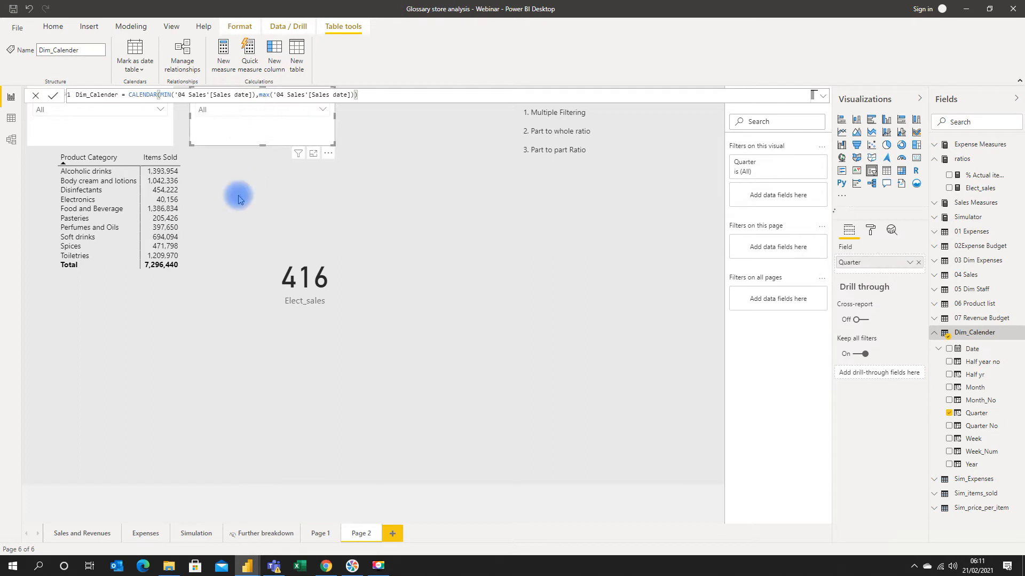
Filter the Quarter slicer to QTR3 and the Supervisor slicer to the measure's supervisor, and compare the Electronics row with the Elect_sales card beside the table
click(294, 112)
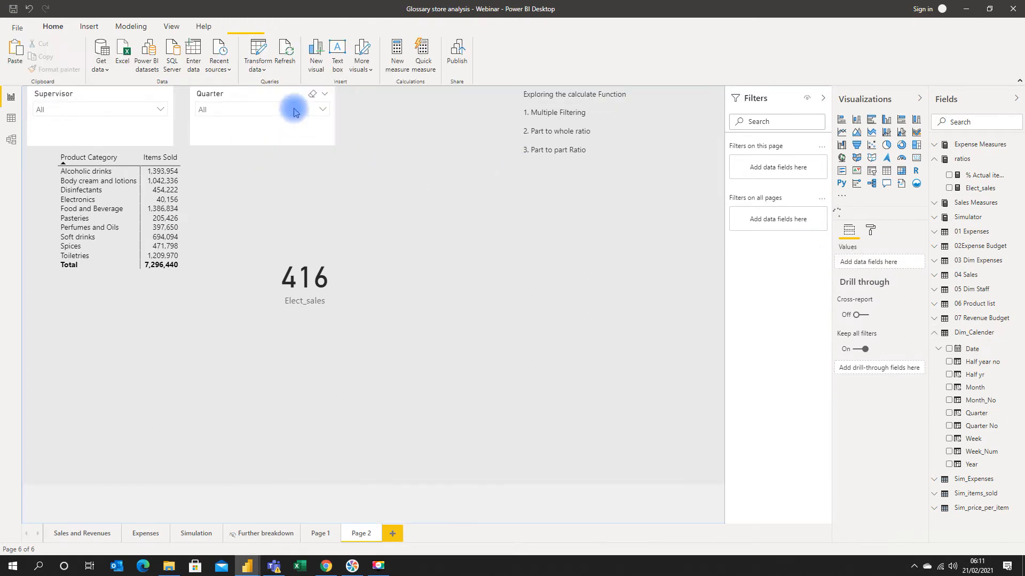
click(294, 111)
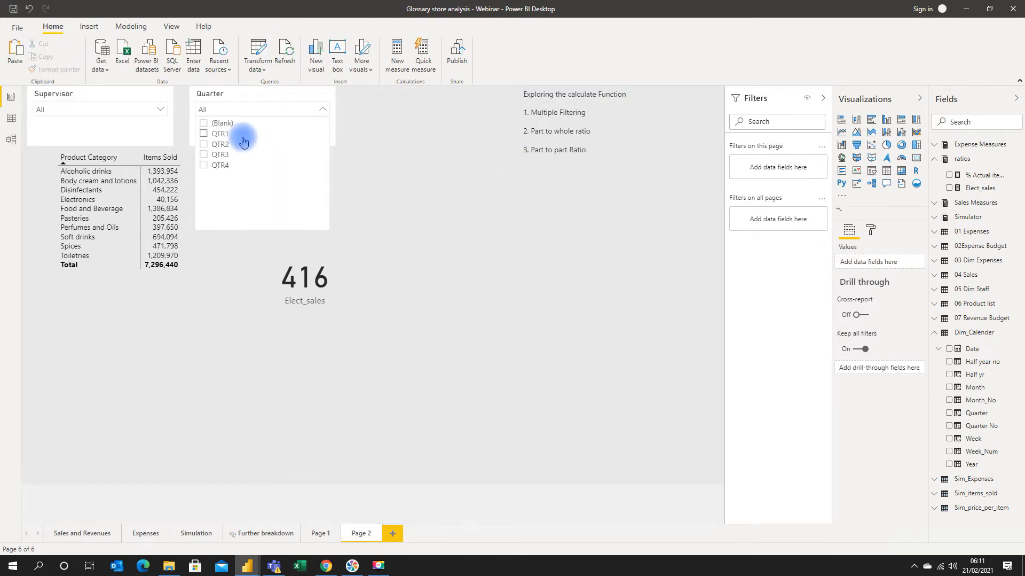
click(204, 155)
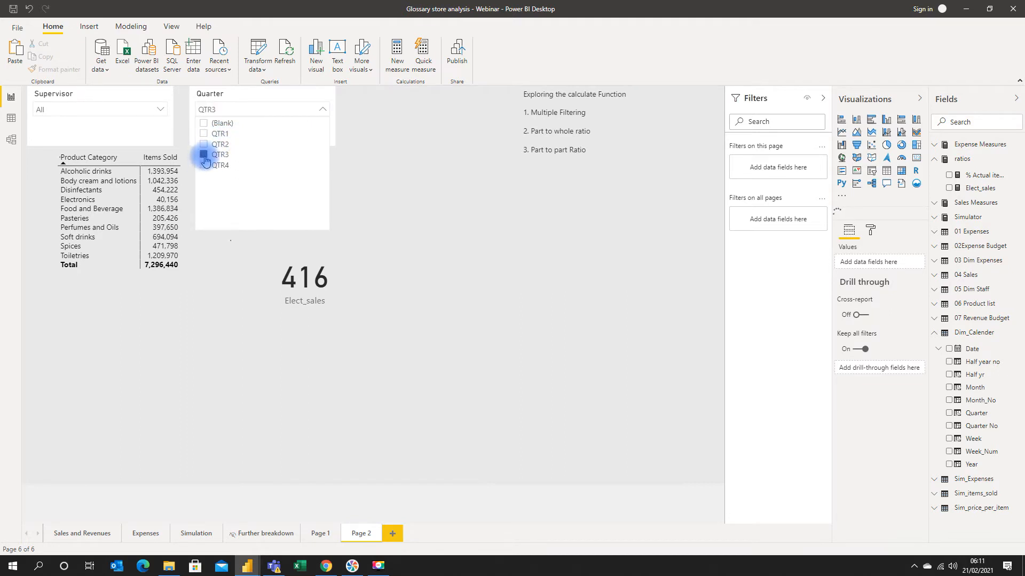
click(397, 227)
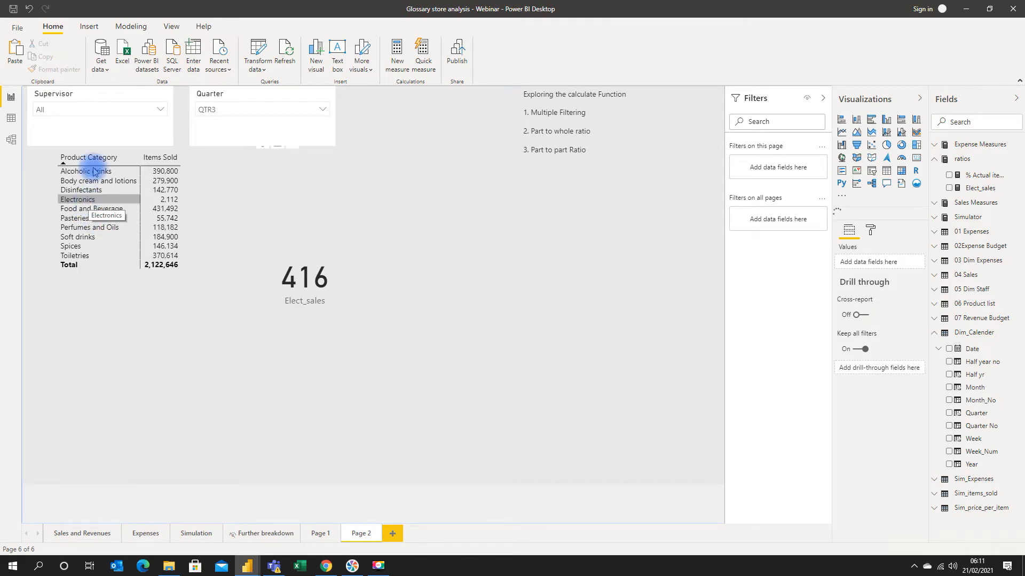
click(106, 111)
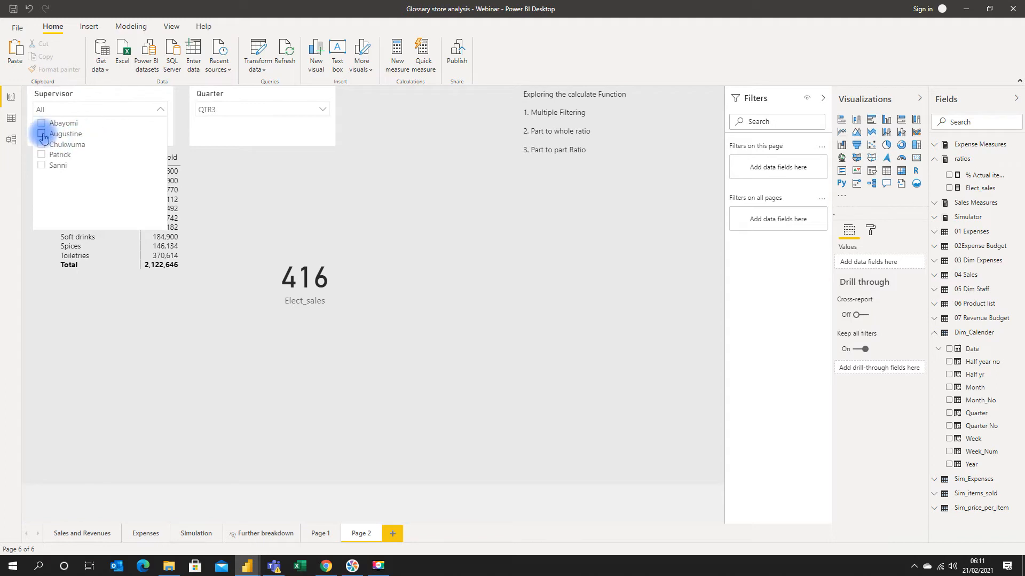
click(96, 95)
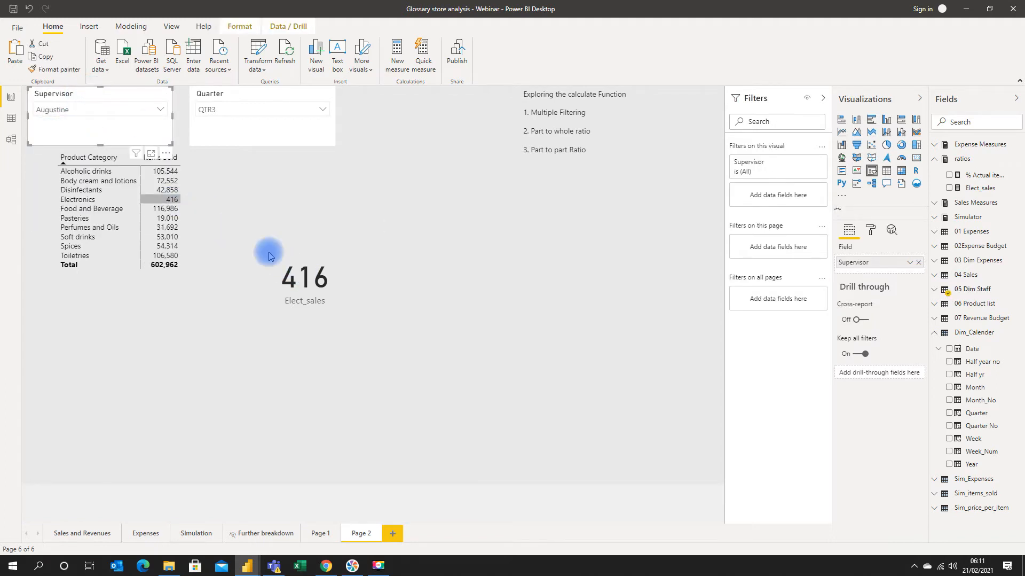
drag(302, 278, 293, 216)
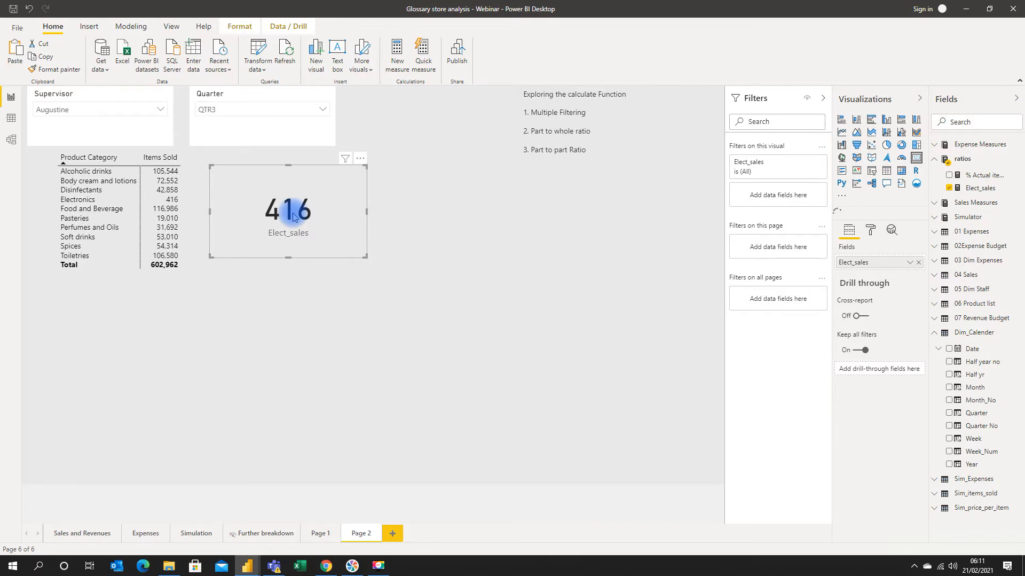
Clear the Supervisor and Quarter slicers and move the Elect_sales card away from the table, beneath the list of topics
click(155, 107)
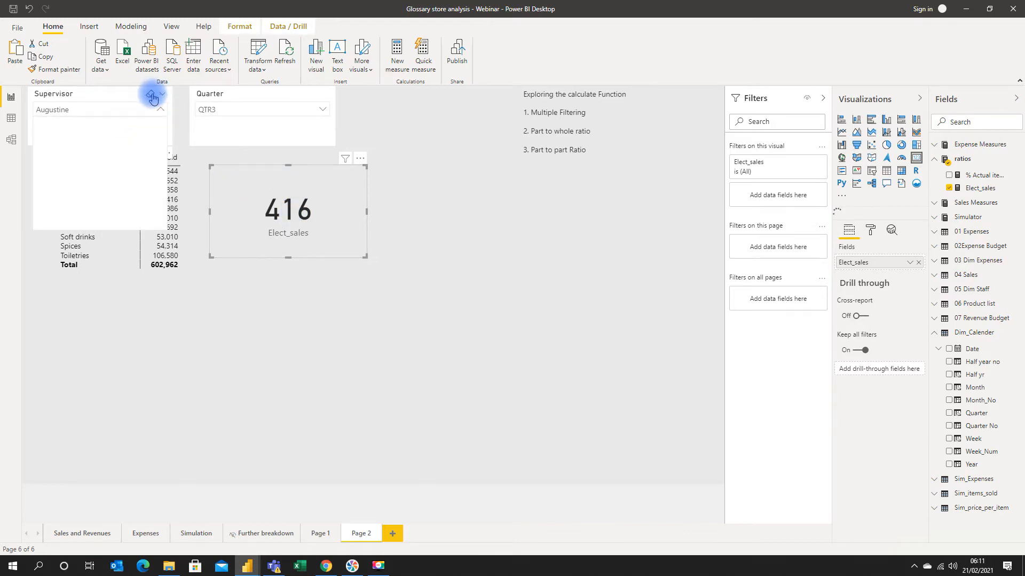
click(151, 97)
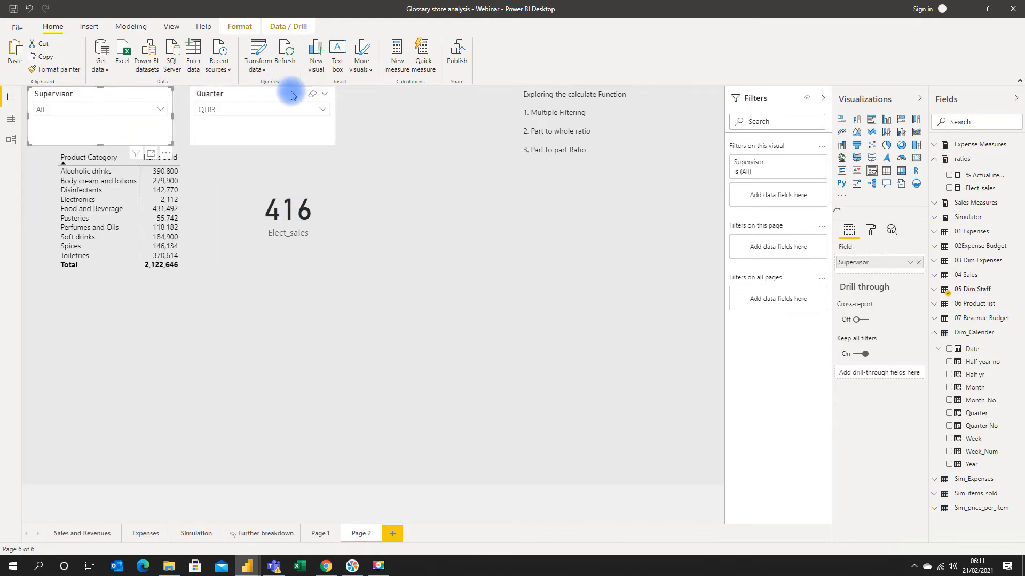
click(313, 98)
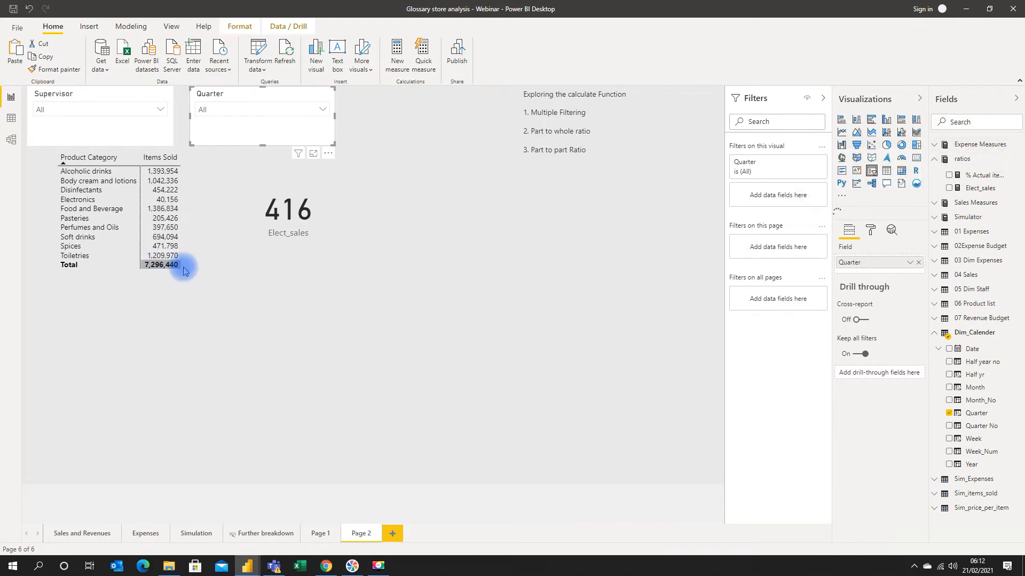
click(295, 211)
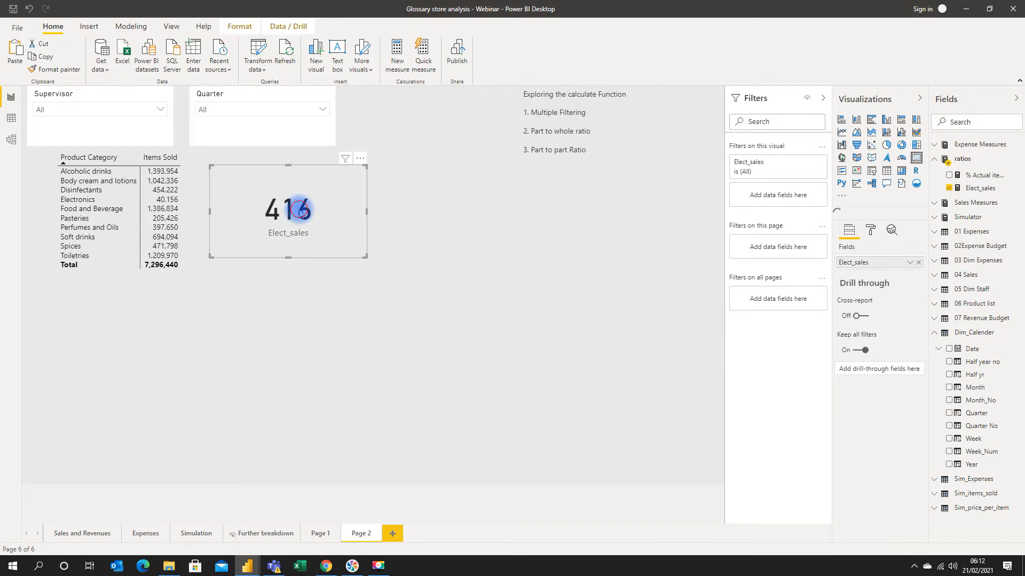
drag(361, 201, 512, 208)
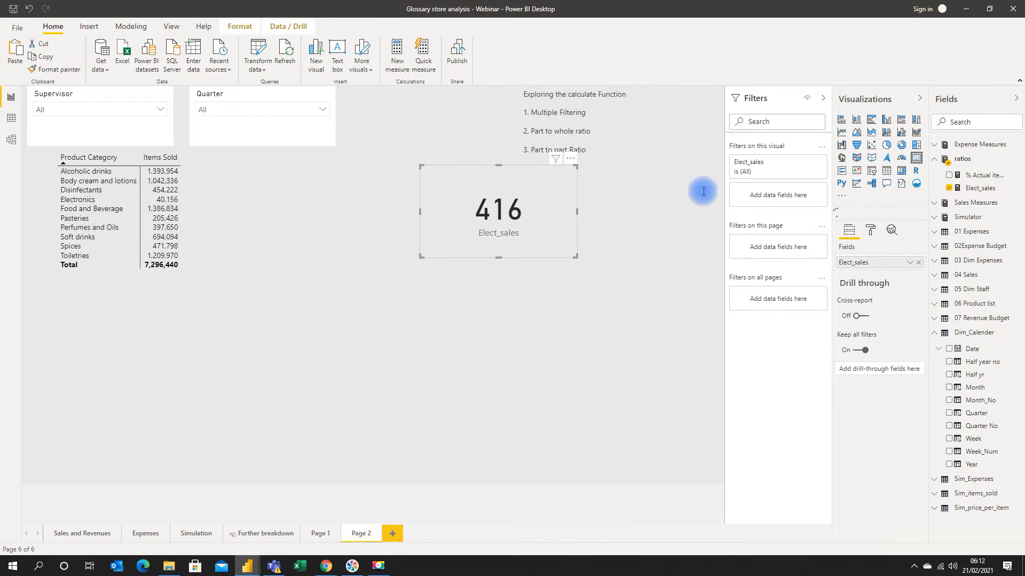
Create a new measure in the ratios table and name it All item sales
click(1019, 162)
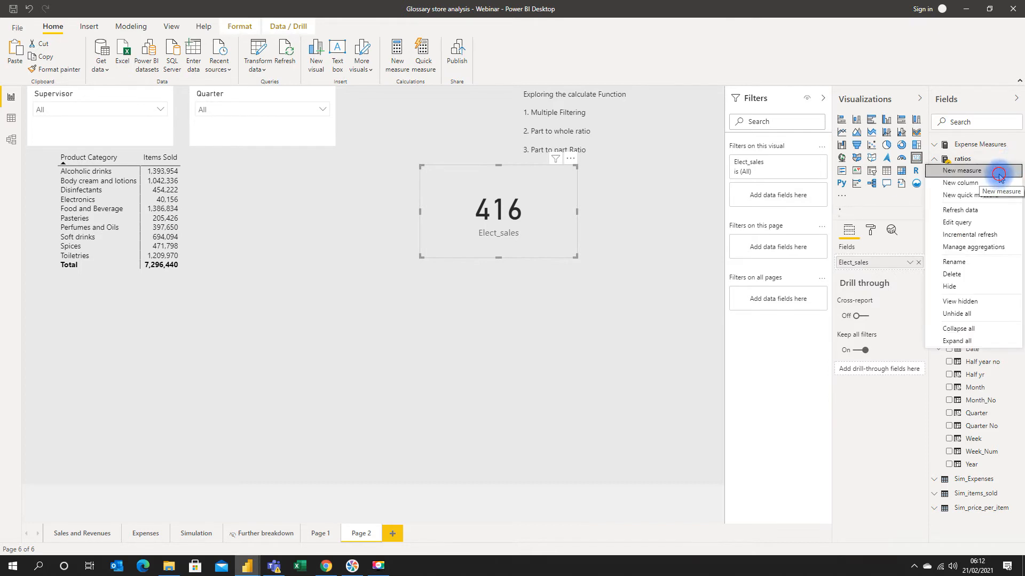
click(999, 175)
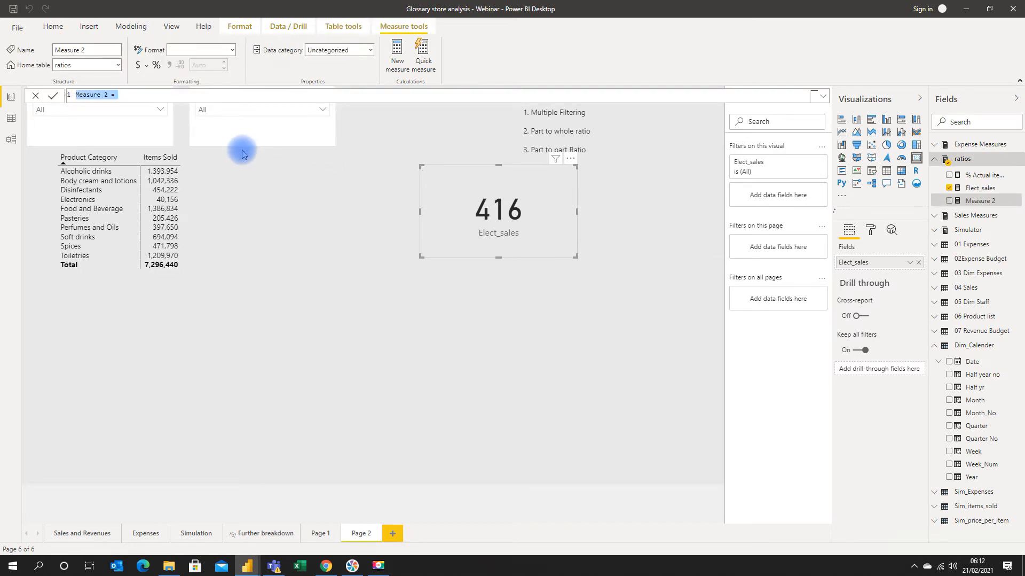
key(ctrl+4)
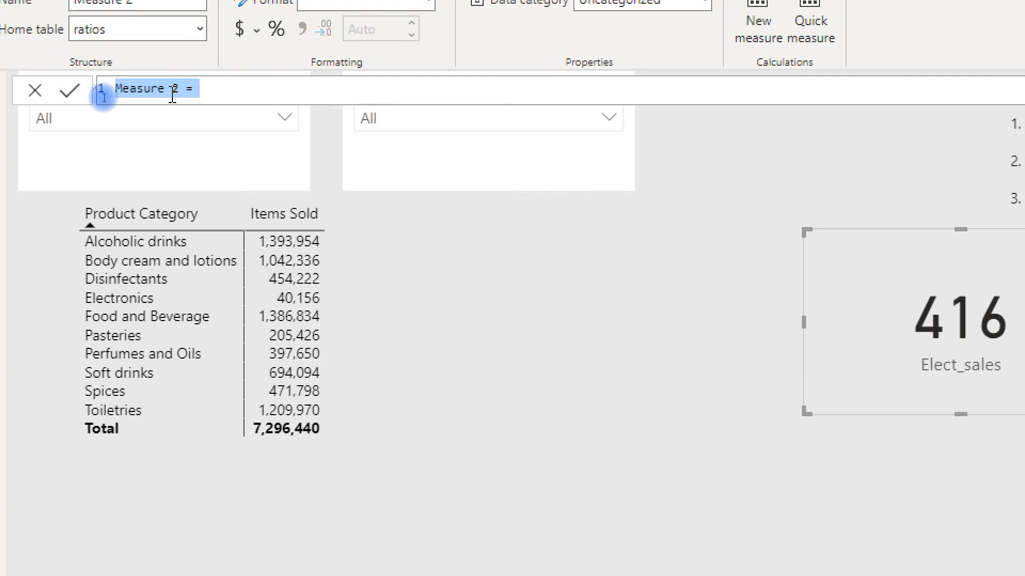
key(BackSpace)
text(A)
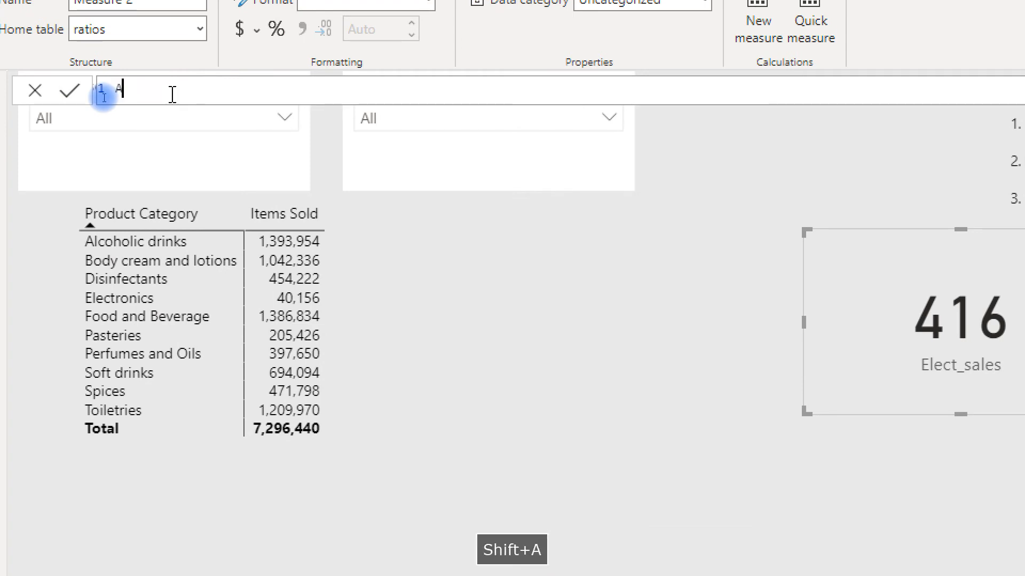
text(ll)
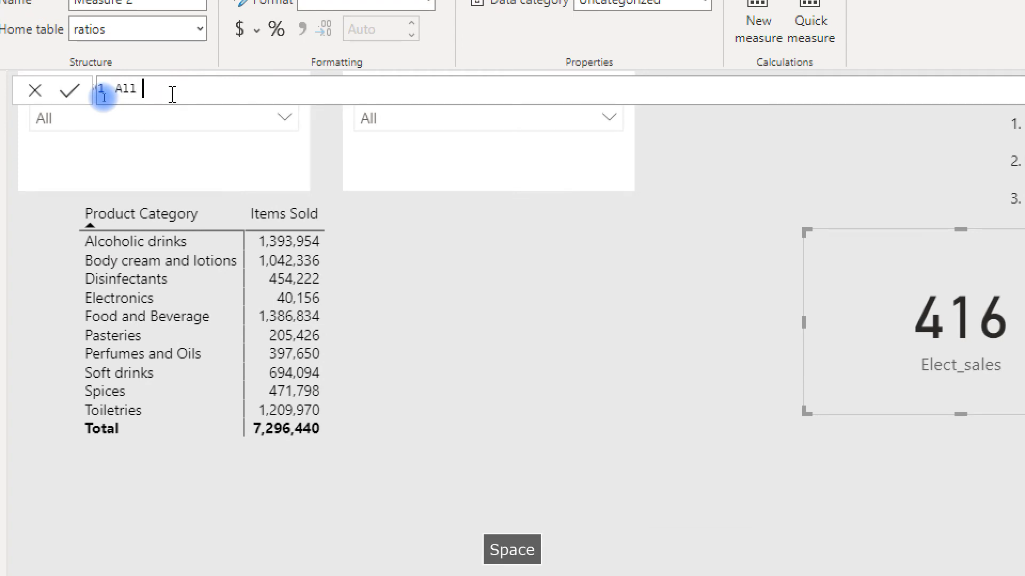
text( tem sal)
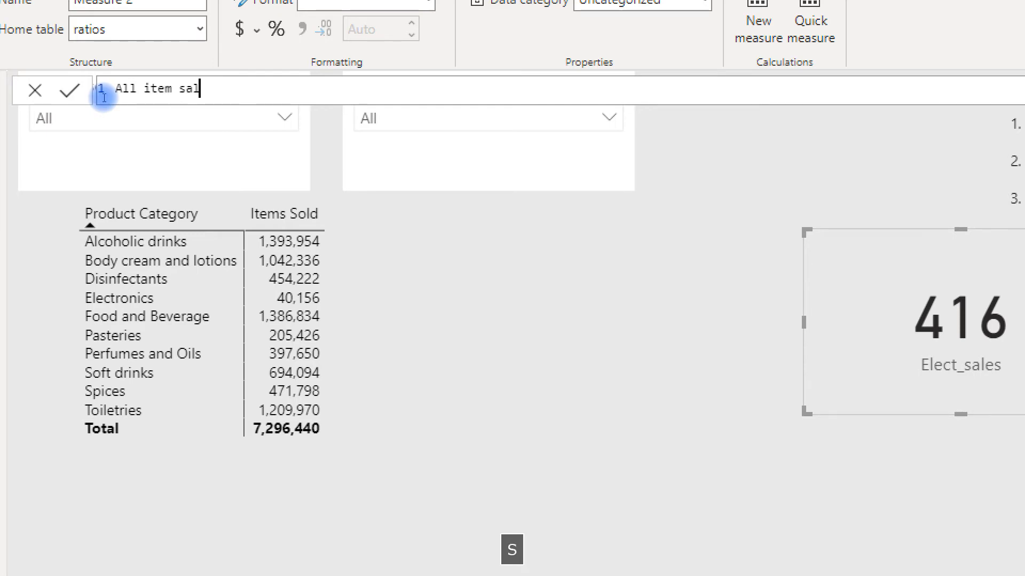
text(es = ca)
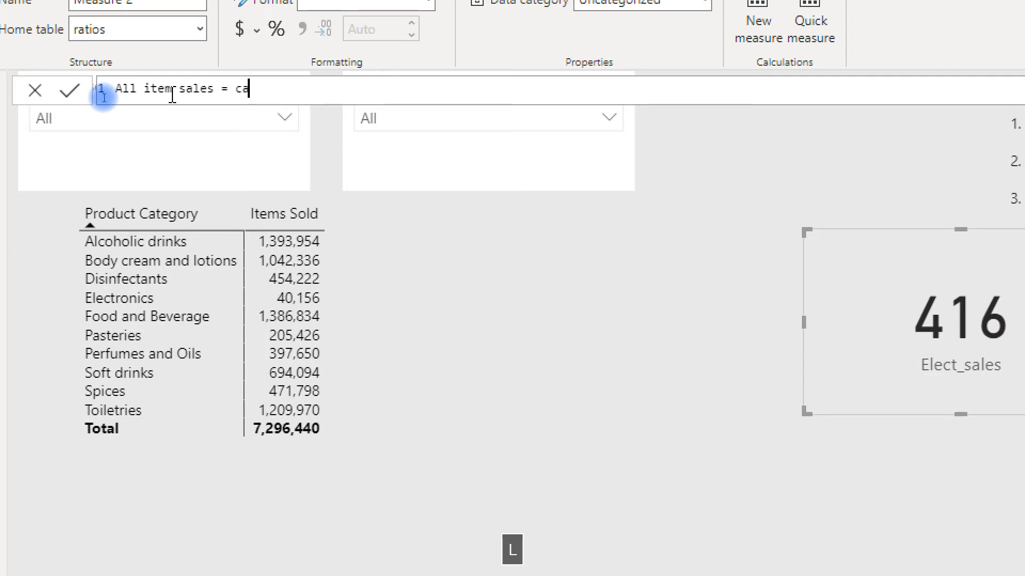
Begin the All item sales formula with CALCULATE, using SUM('04 Sales'[Item Sold]) as its expression
text(l)
key(Tab)
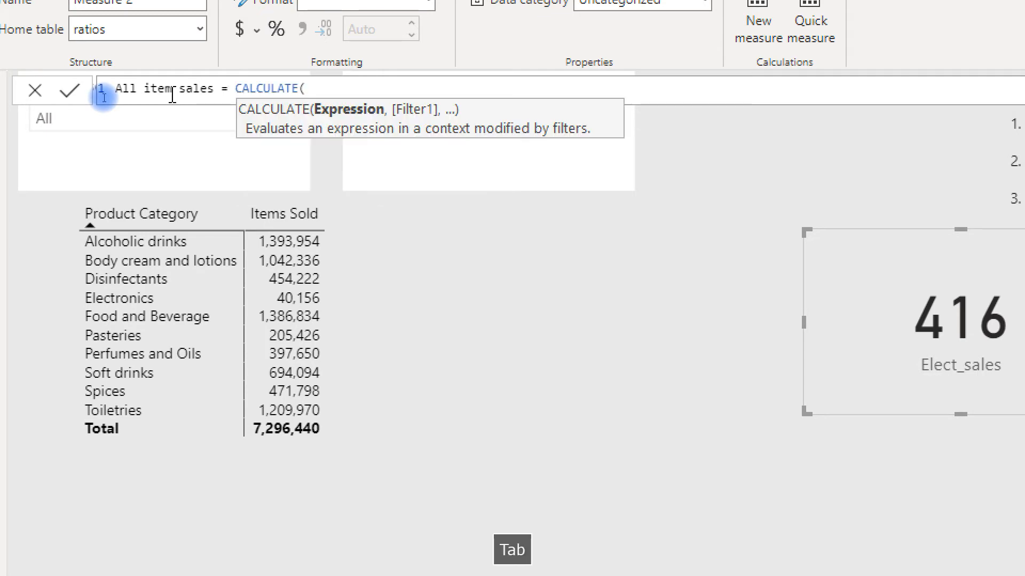
text(sum)
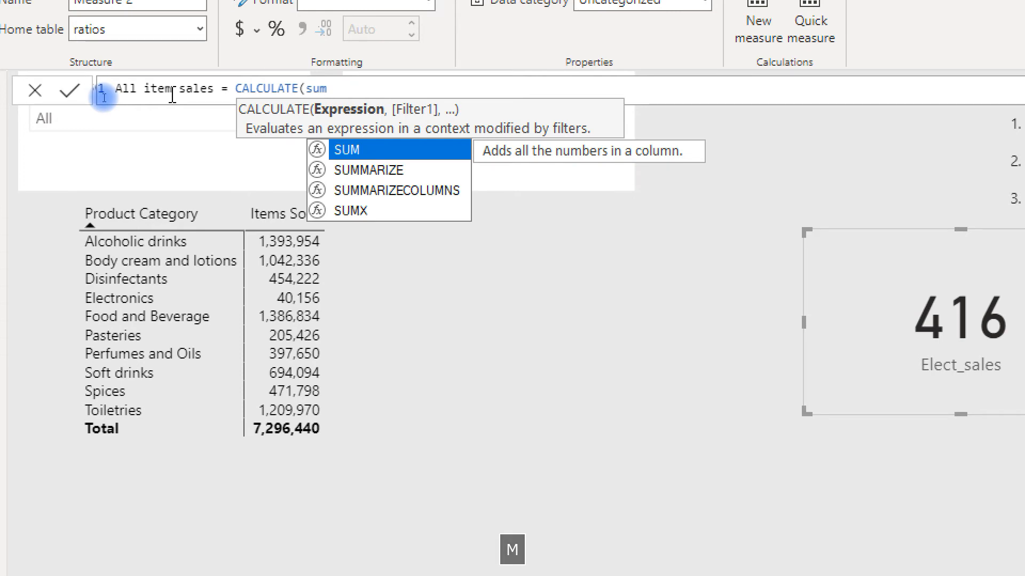
key(Tab)
text(i)
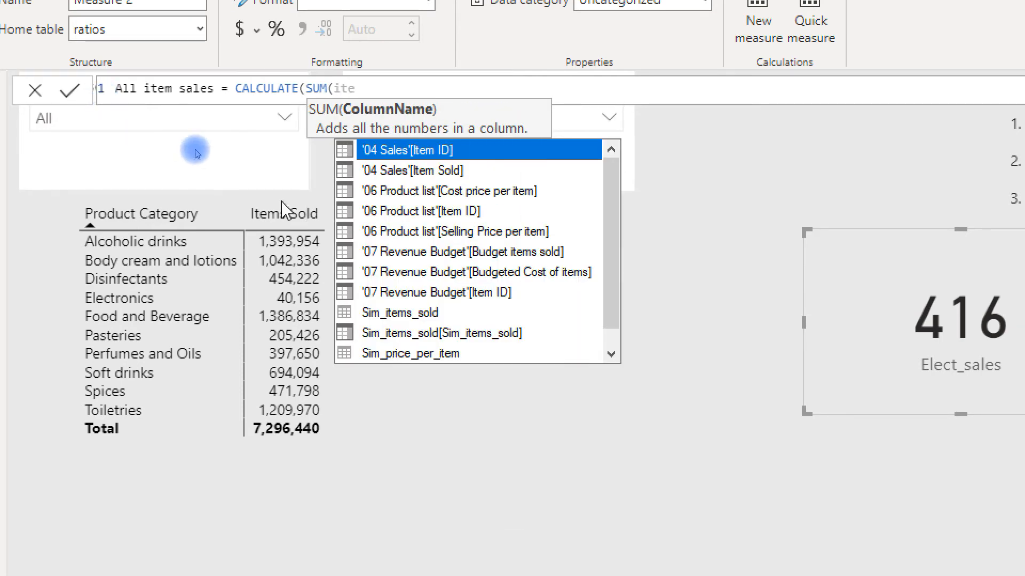
key(Down)
key(Tab)
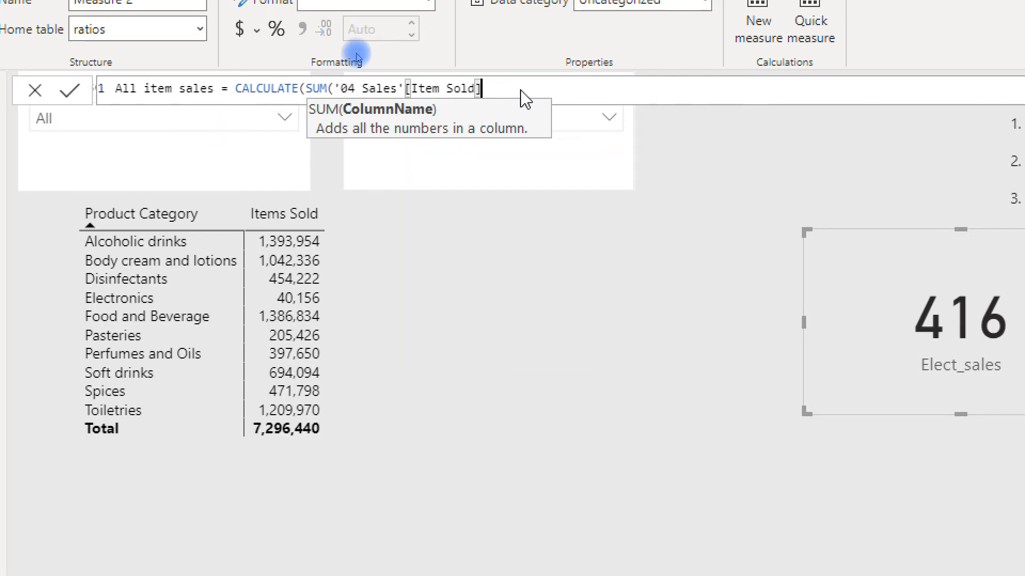
text())
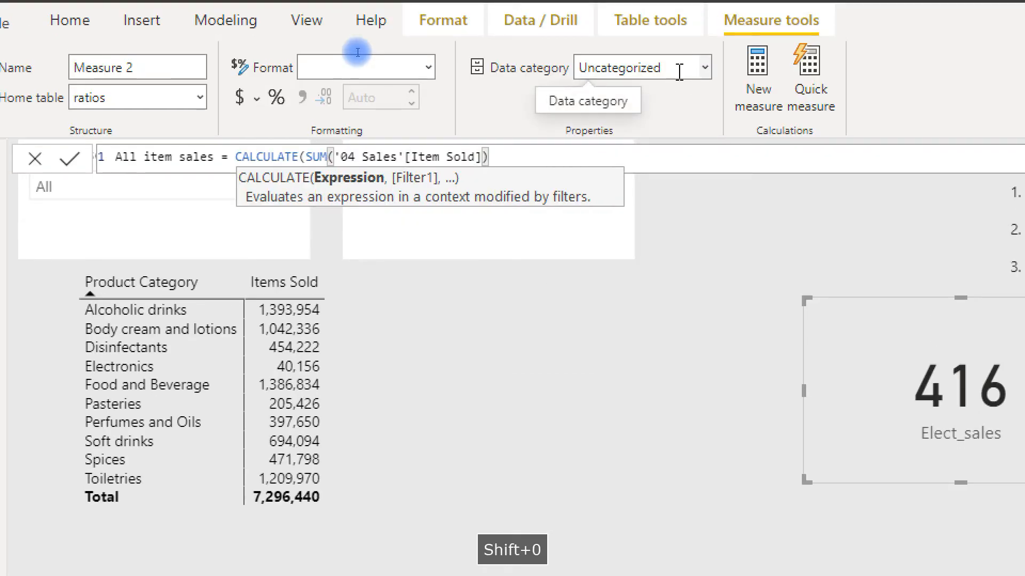
text(,)
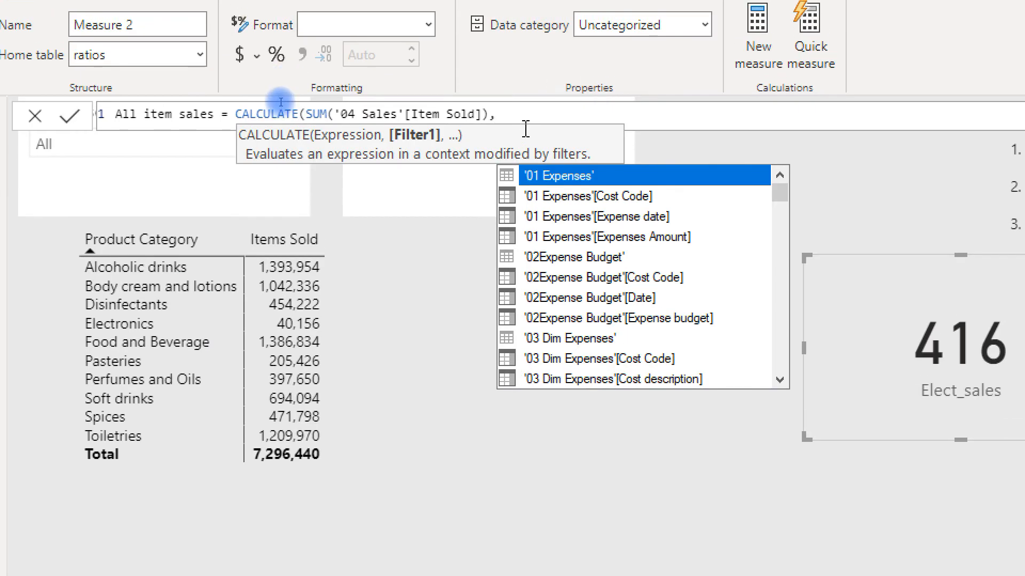
Complete the formula with ALL('06 Product list'[Product Category]) as the CALCULATE filter and commit the measure
text(all)
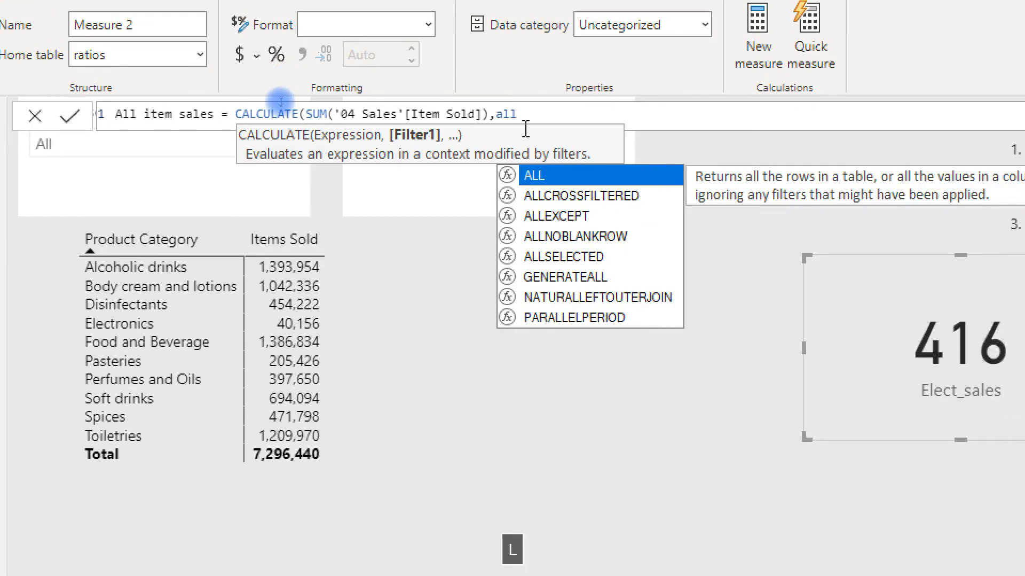
text(()
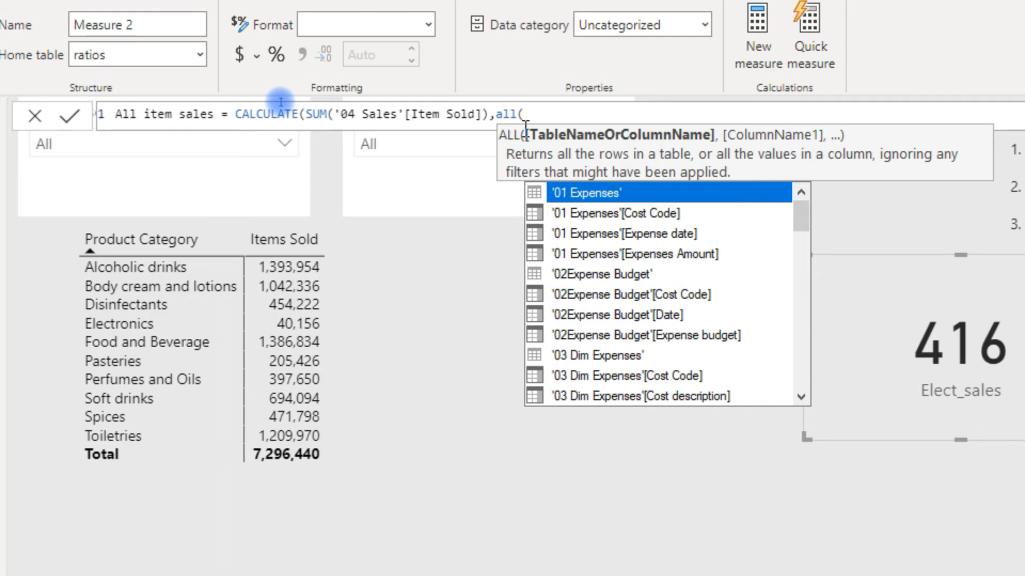
text(prod)
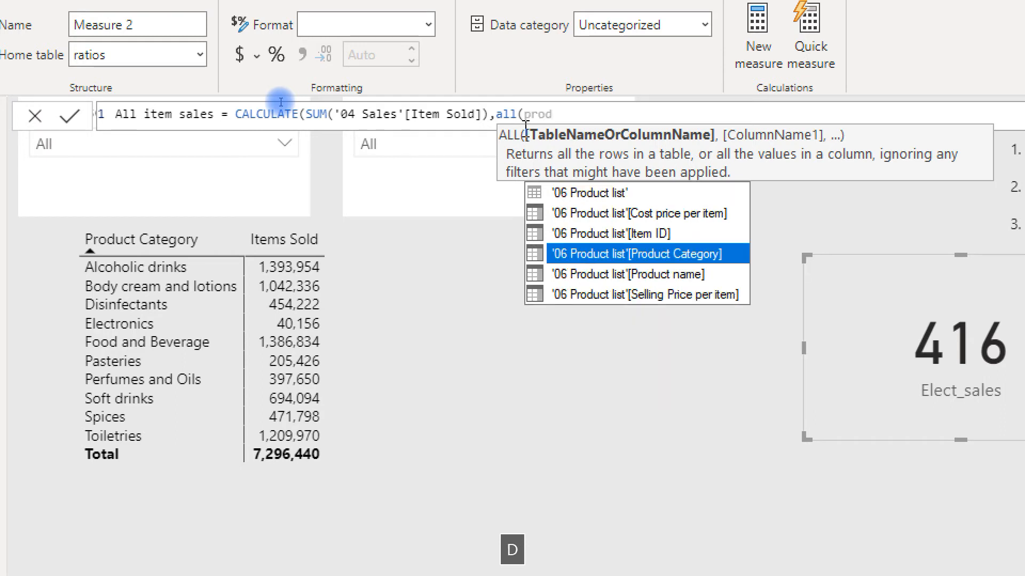
click(645, 261)
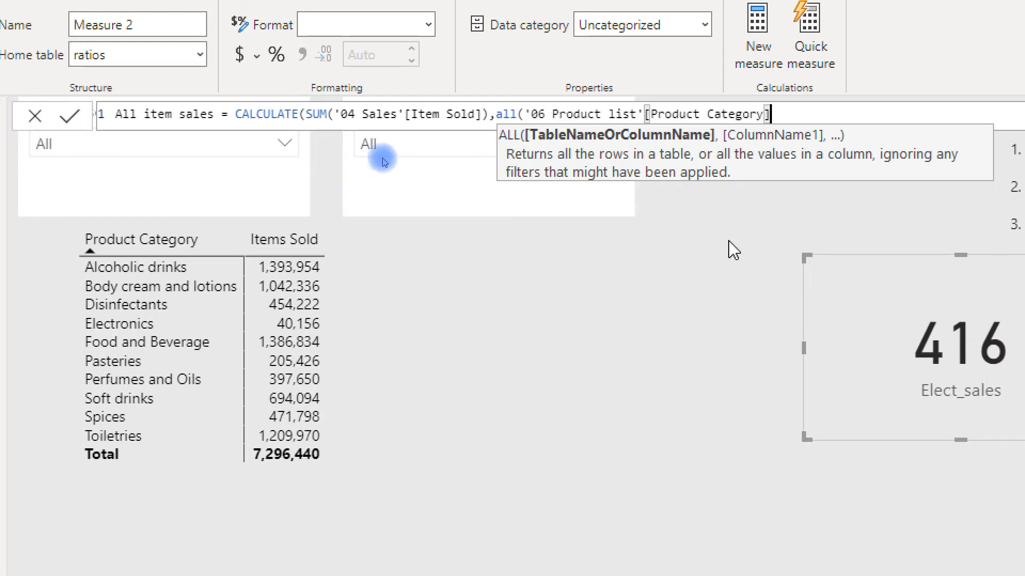
text())
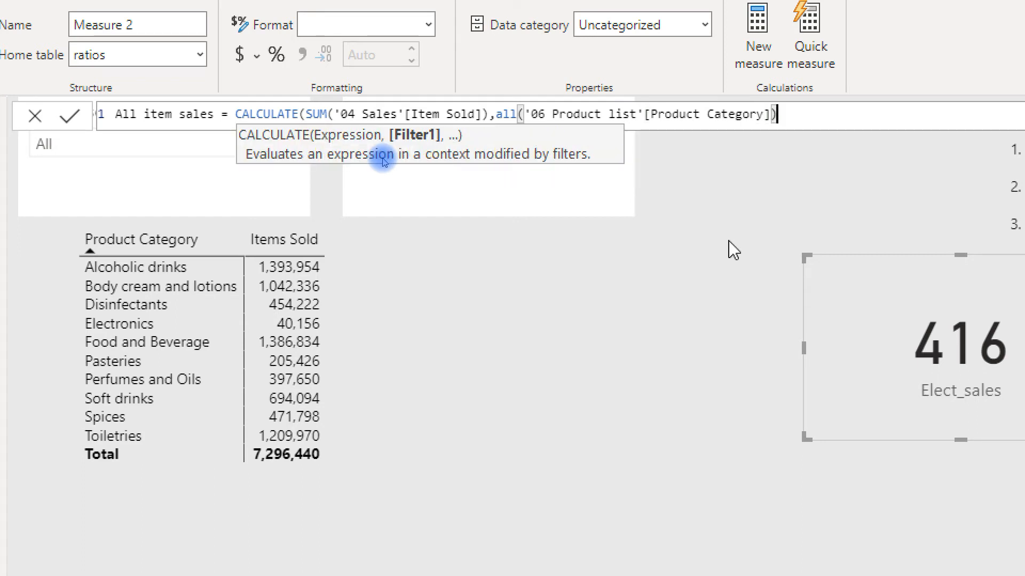
text()))
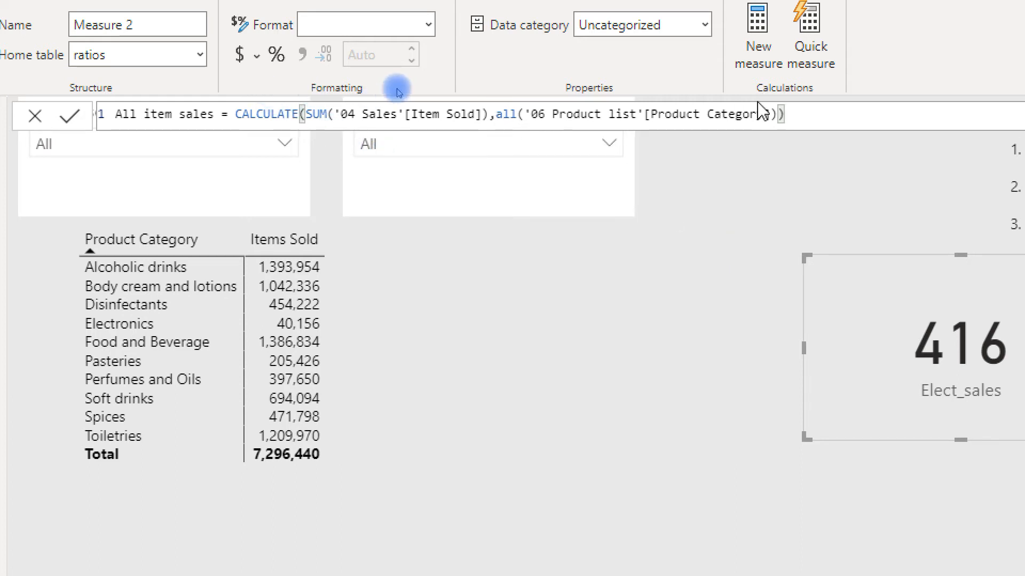
key(Return)
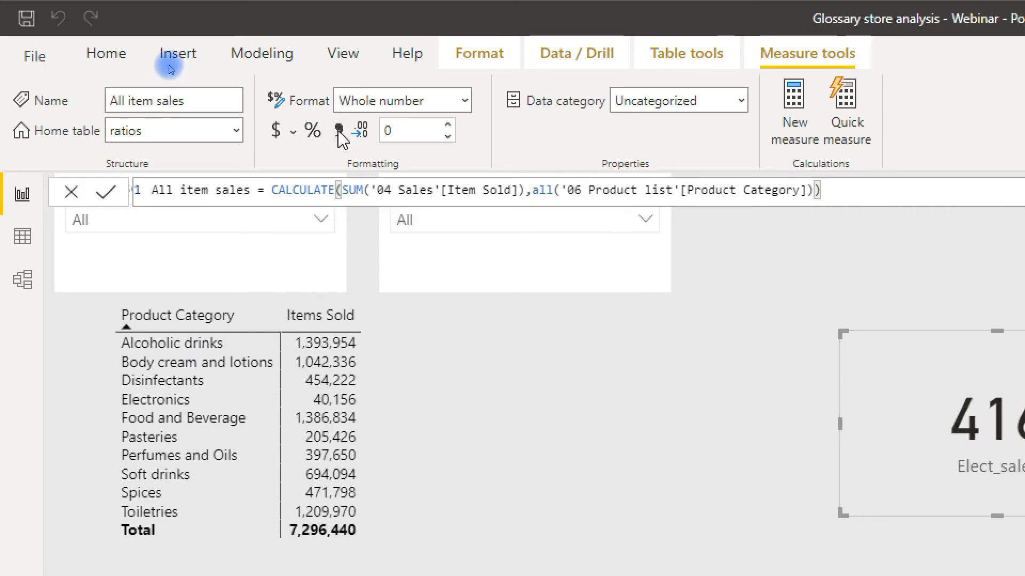
Format All item sales with a thousands separator and add it to the Product Category table's values after Items Sold
click(340, 132)
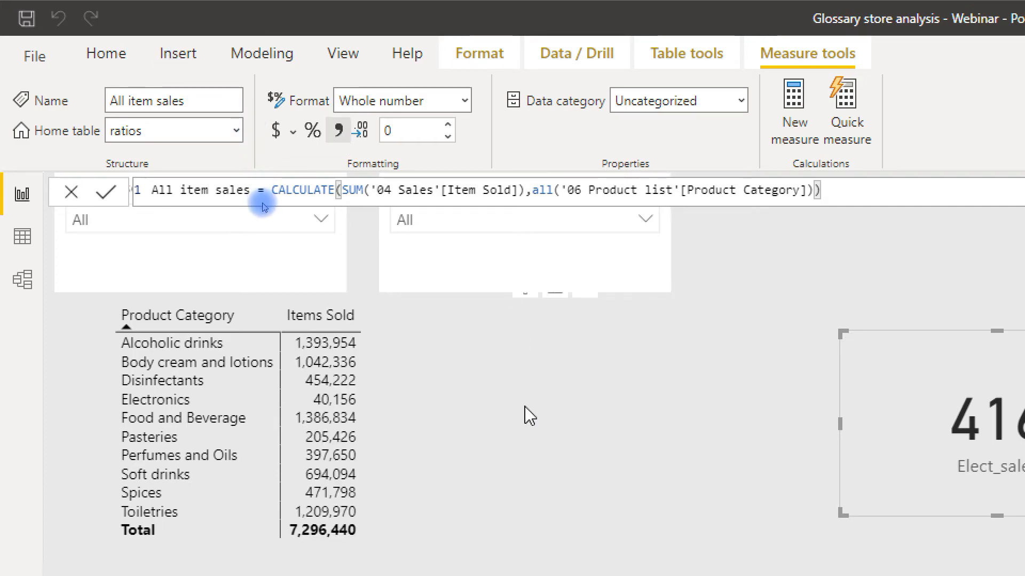
key(ctrl+4)
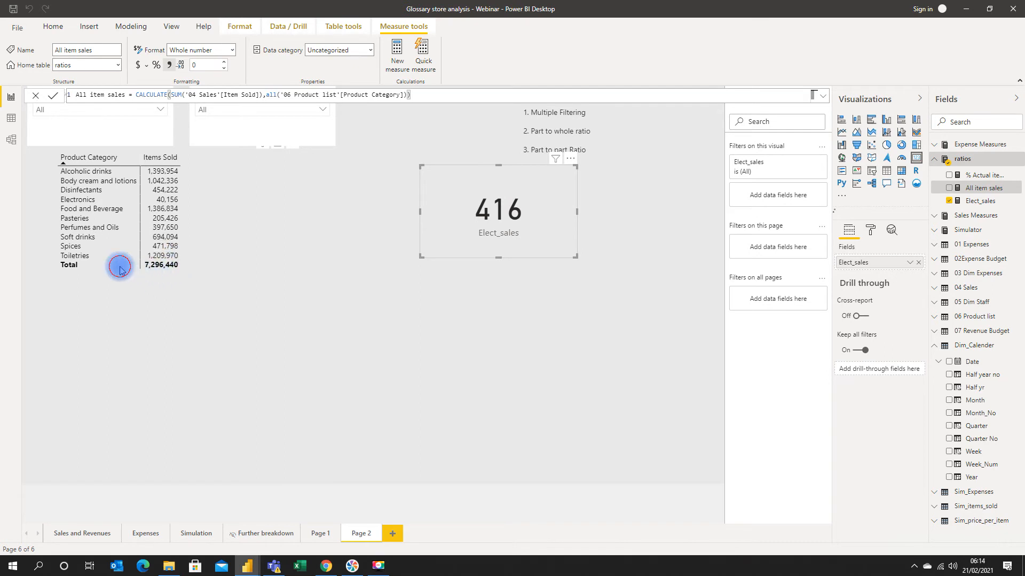
click(172, 275)
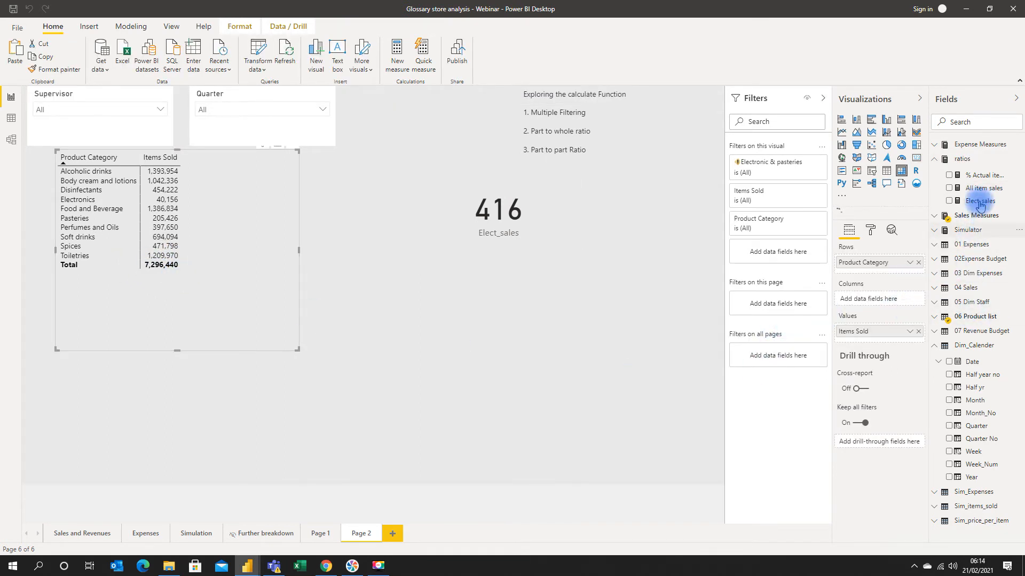
drag(984, 188, 884, 339)
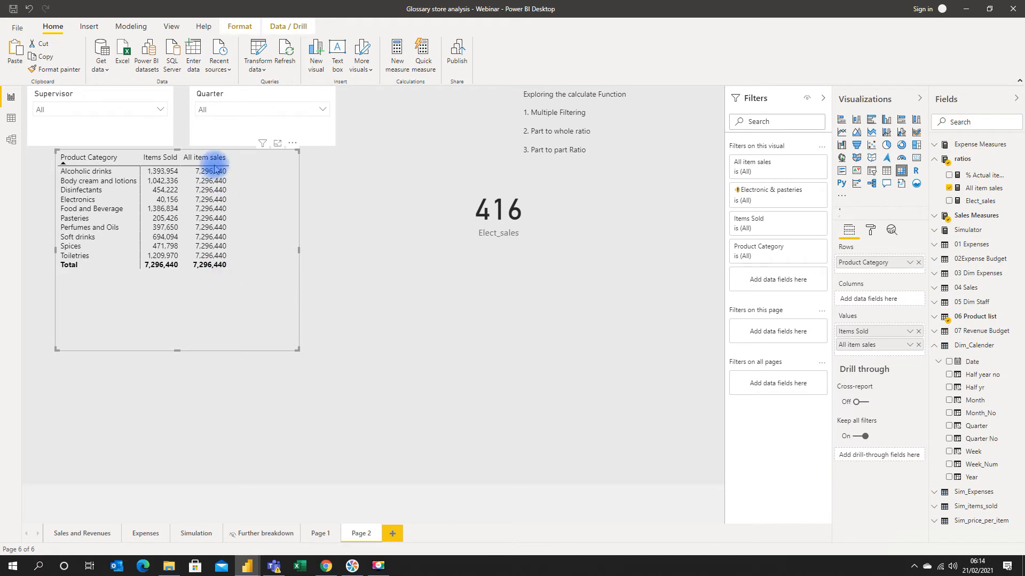
click(205, 157)
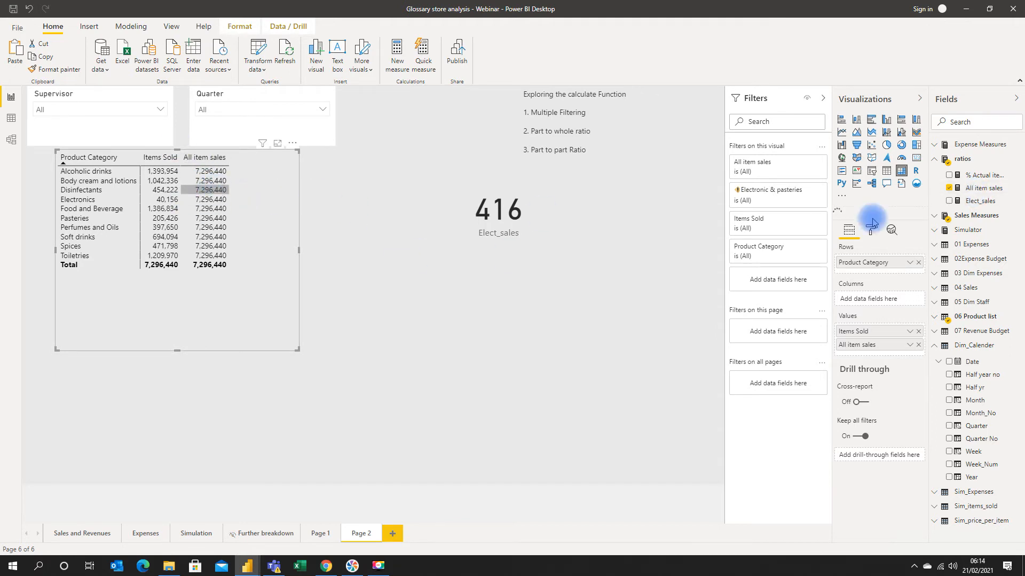
Open the All item sales formula for editing and change the measure's name to All item sales ratio
click(968, 189)
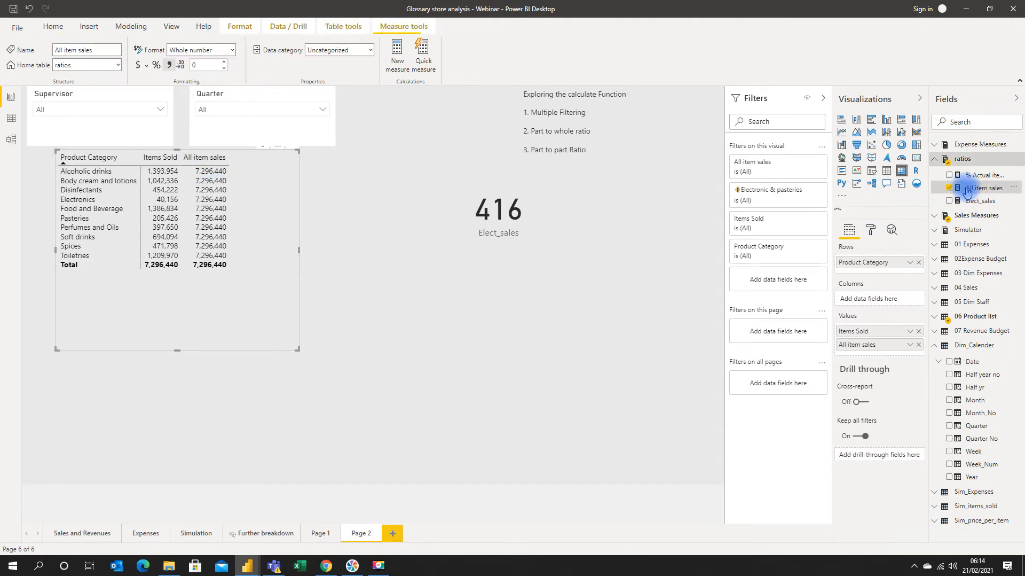
click(166, 103)
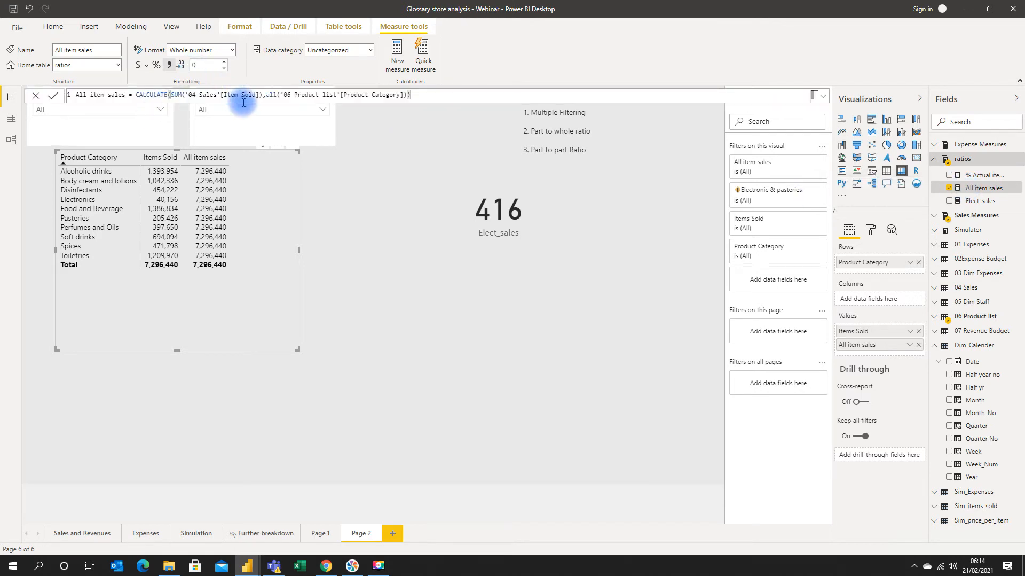
drag(91, 99, 124, 95)
drag(125, 95, 111, 94)
click(125, 95)
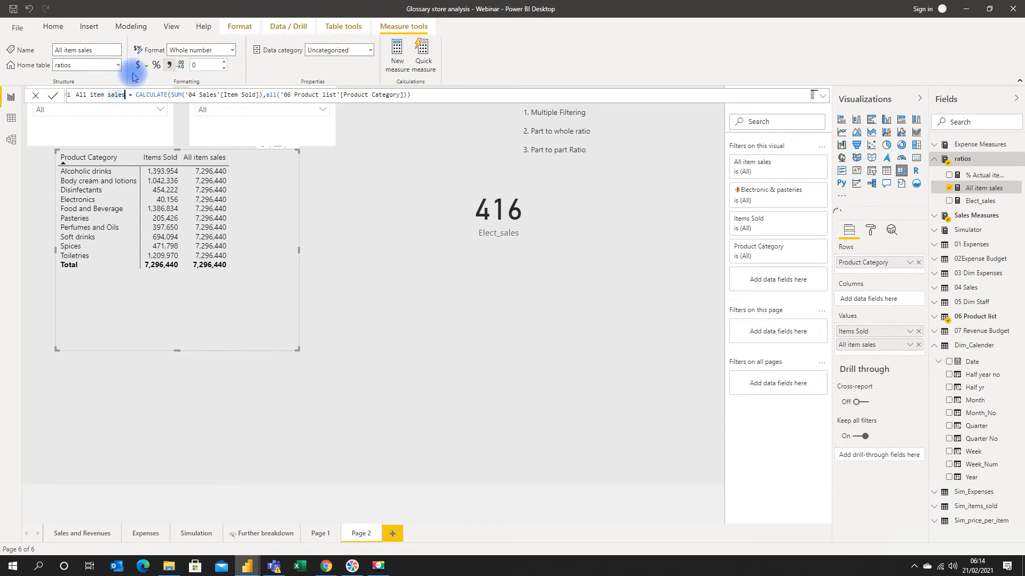
click(129, 93)
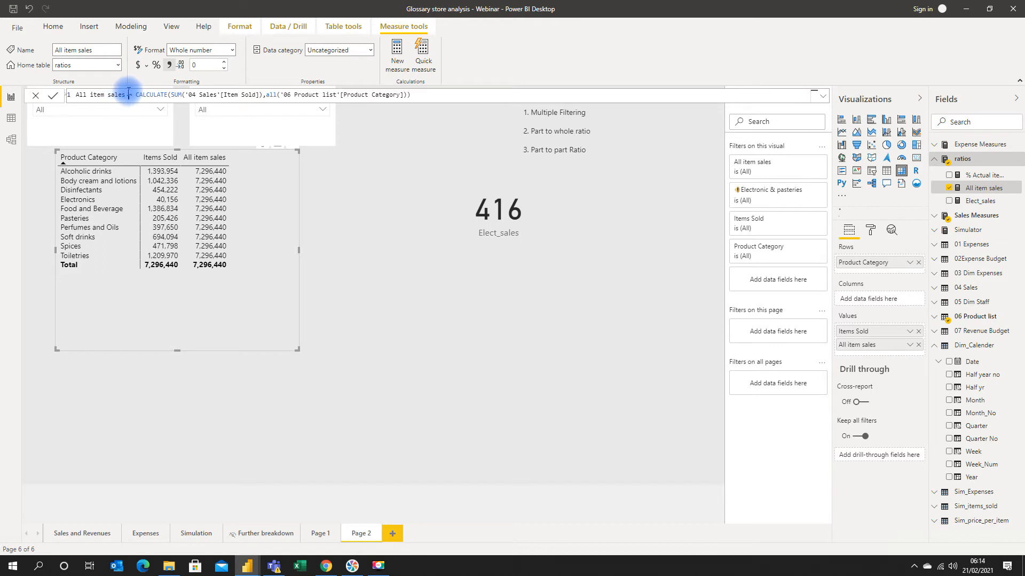
text(rati)
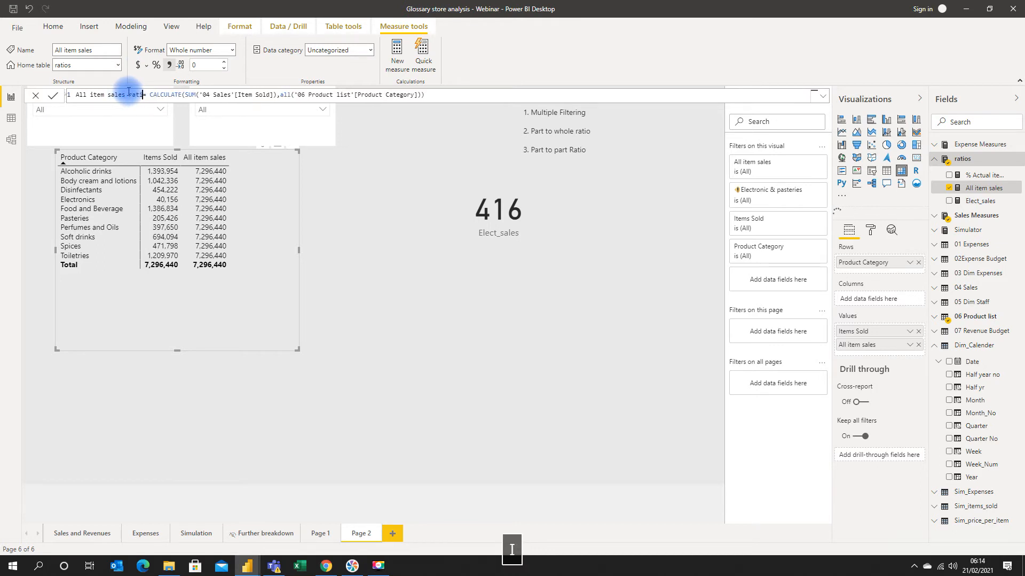
text(o)
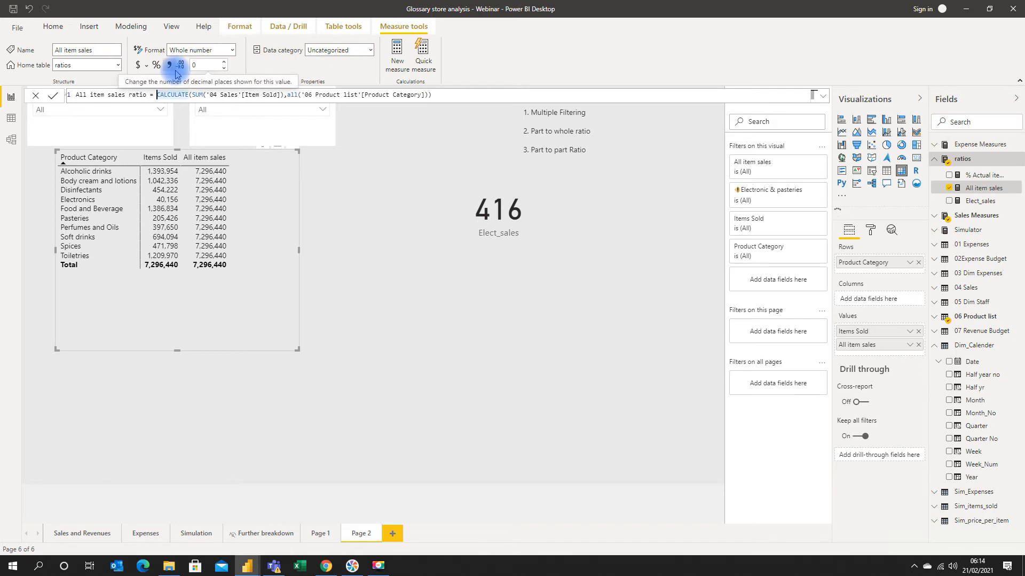
Put the CALCULATE expression on its own line, divide the [Items Sold] measure by it, and commit the formula
key(shift+Return)
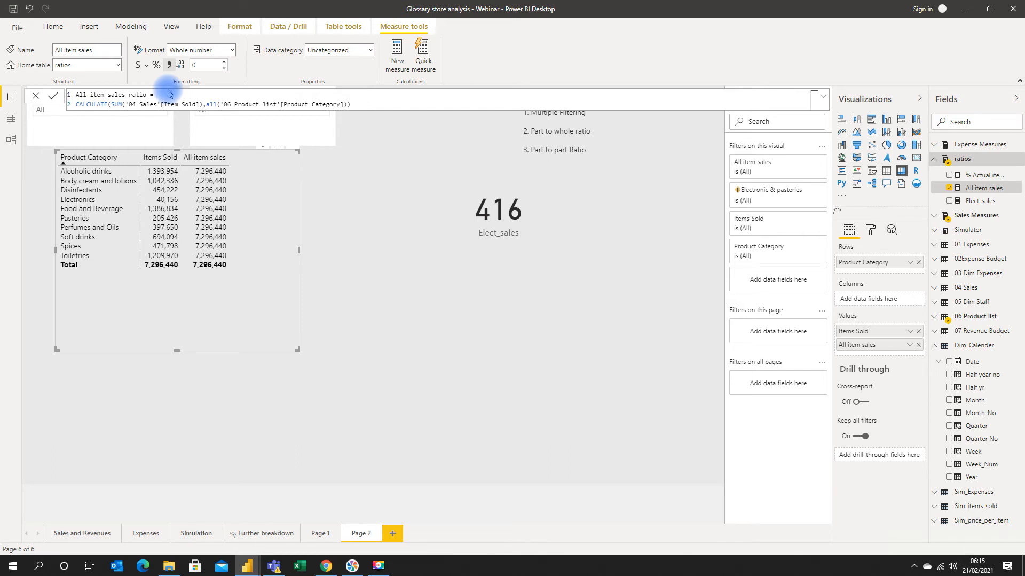
text([it)
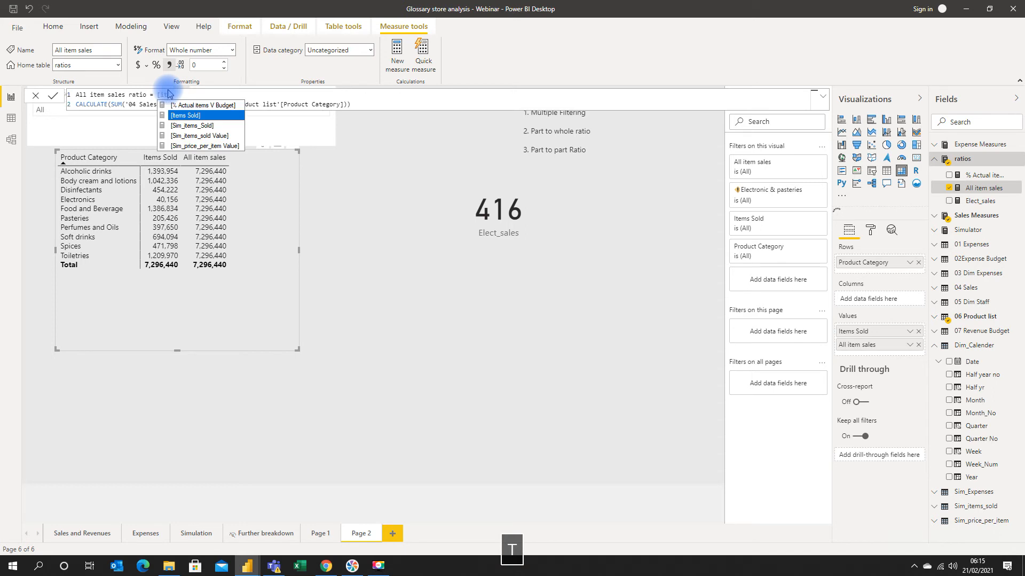
key(Tab)
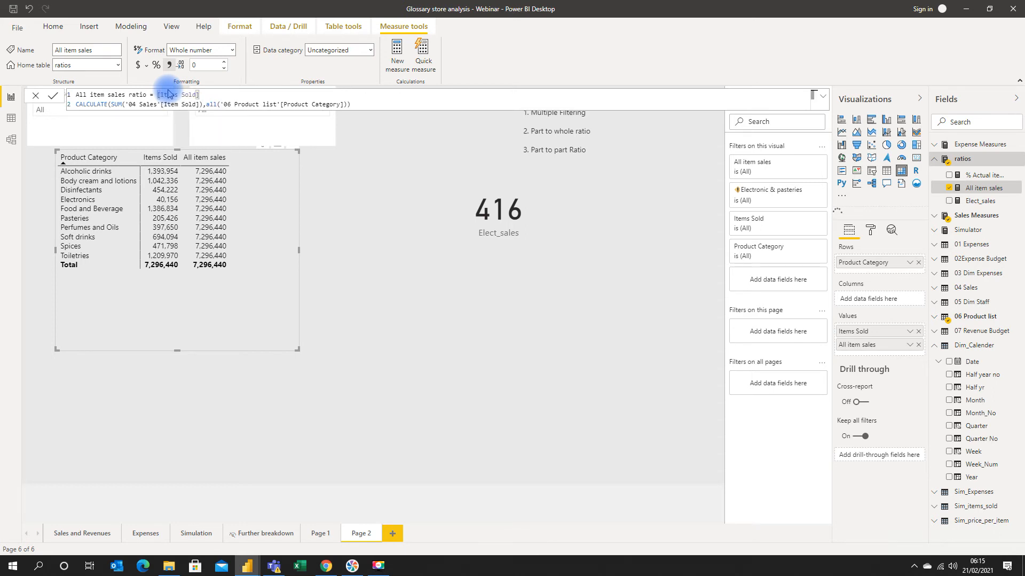
text(/)
key(Return)
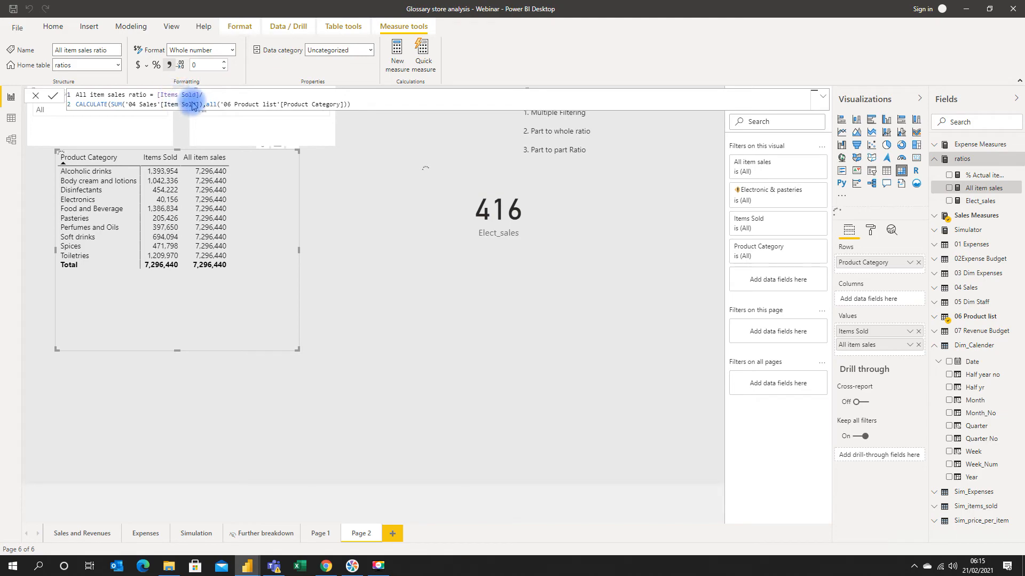
Format the All item sales ratio measure as a percentage
key(ctrl+4)
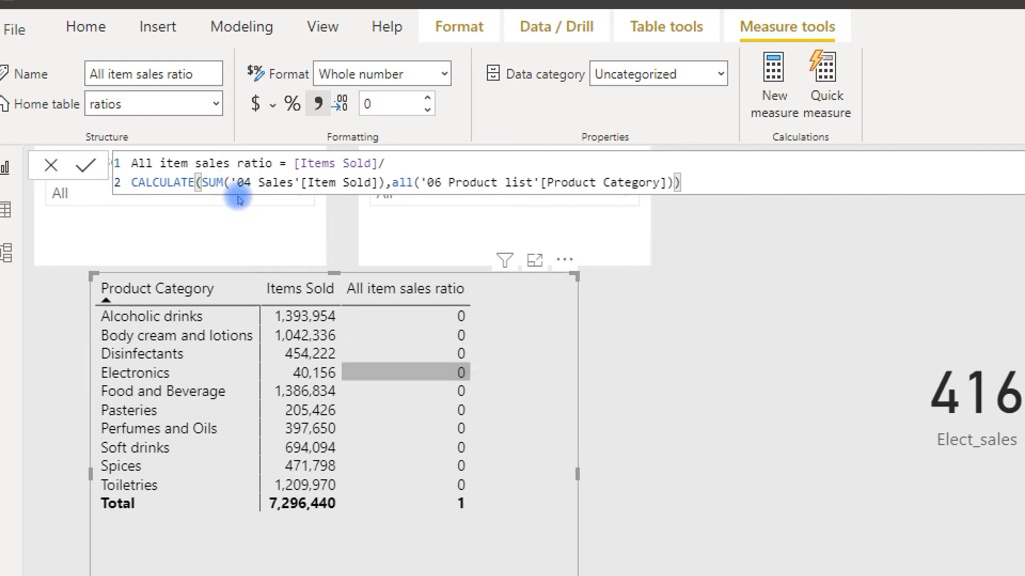
click(293, 104)
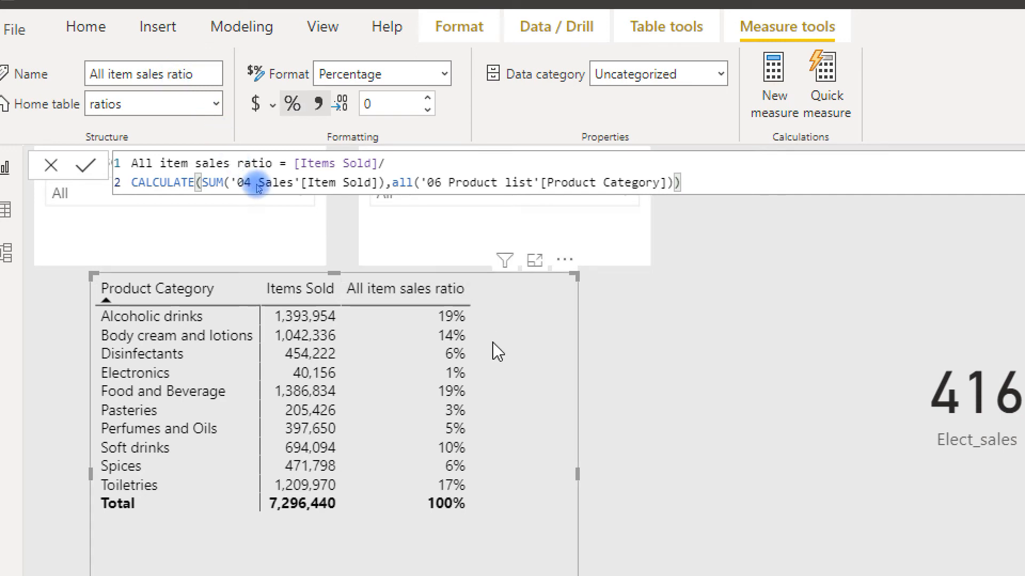
key(ctrl+4)
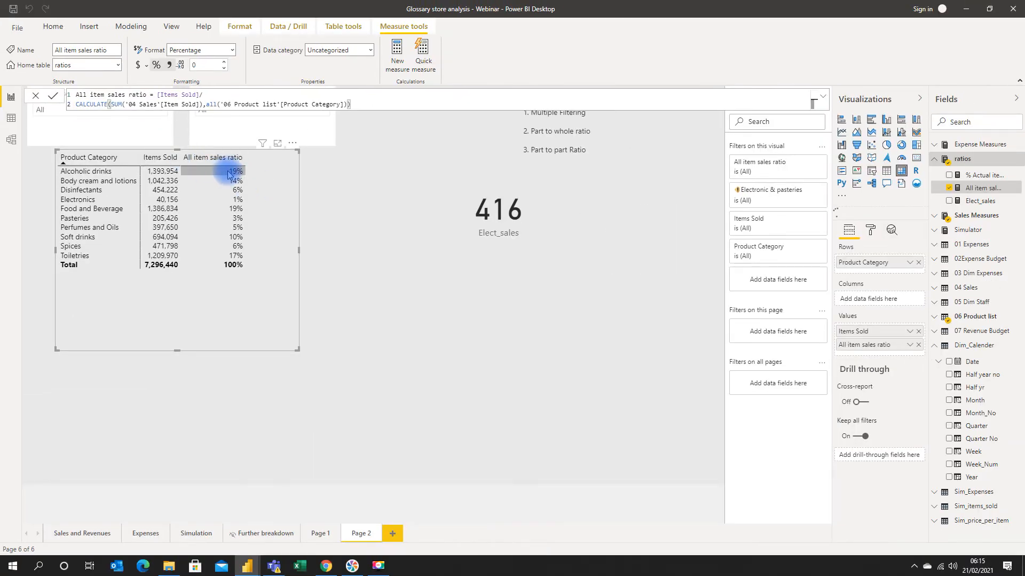
Try to set the All item sales ratio measure's decimal places to 2
click(183, 65)
text(2)
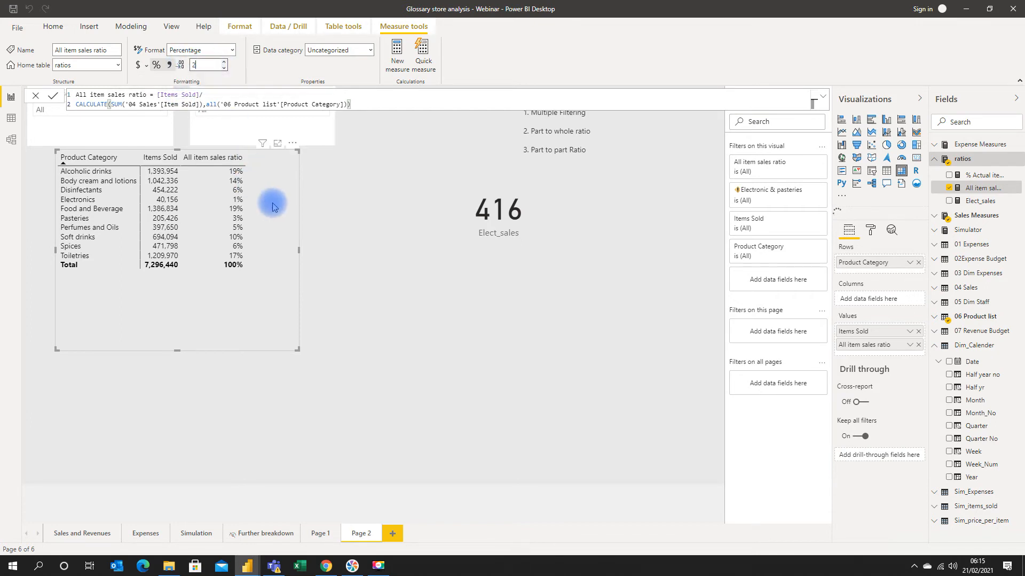
click(317, 216)
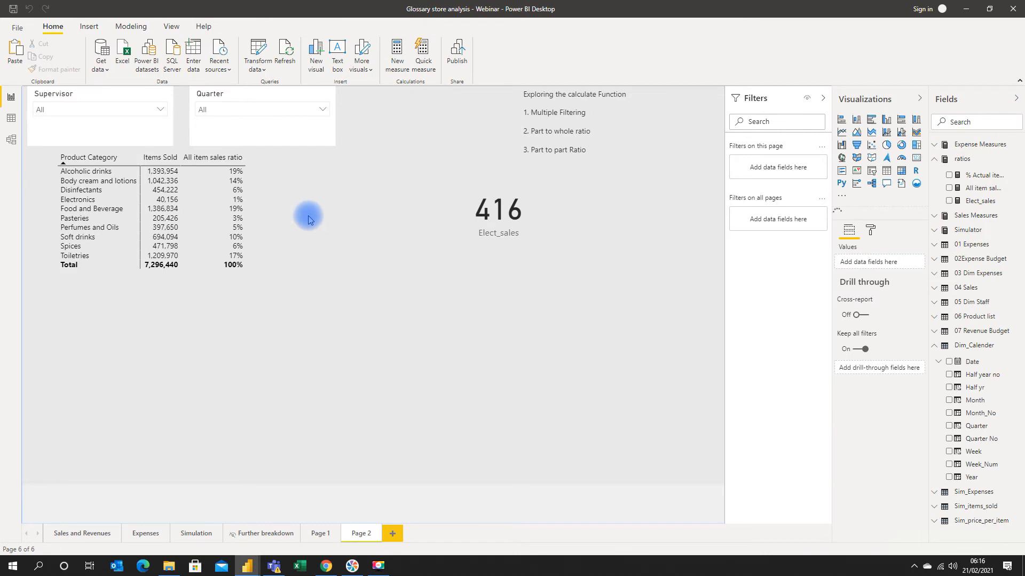
Select the All item sales ratio measure again and raise its decimal places to 2
click(234, 221)
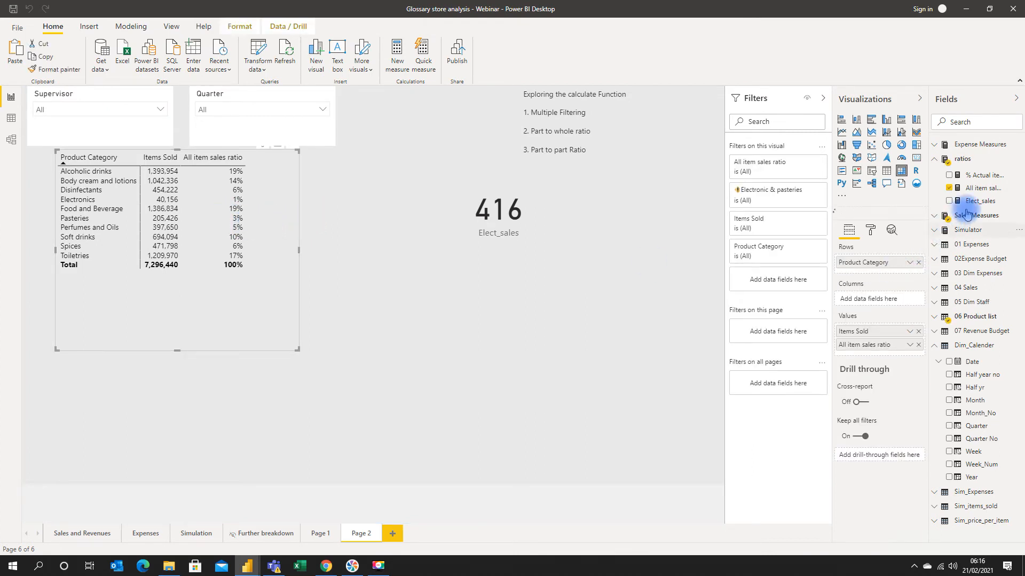
click(982, 189)
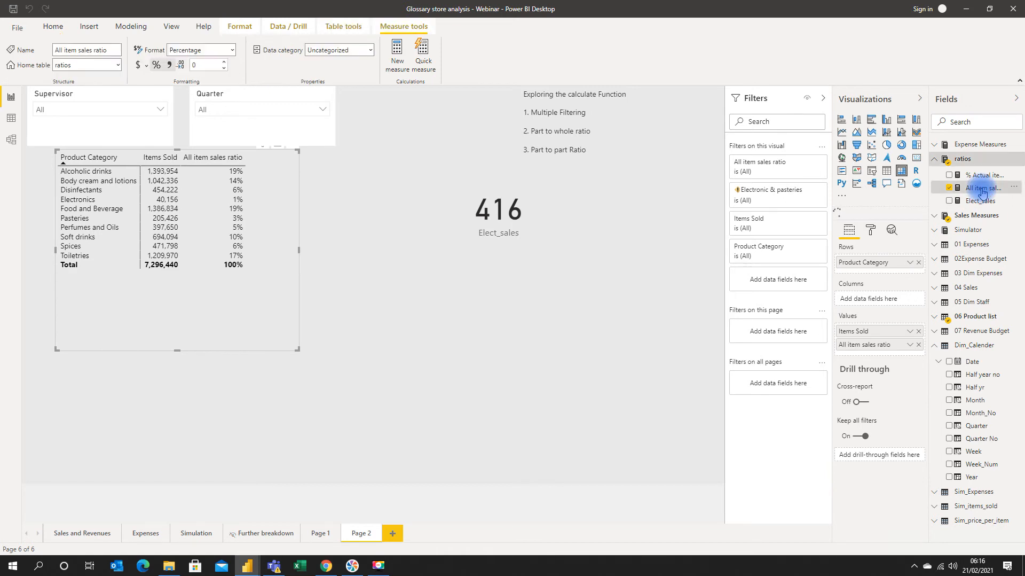
click(224, 61)
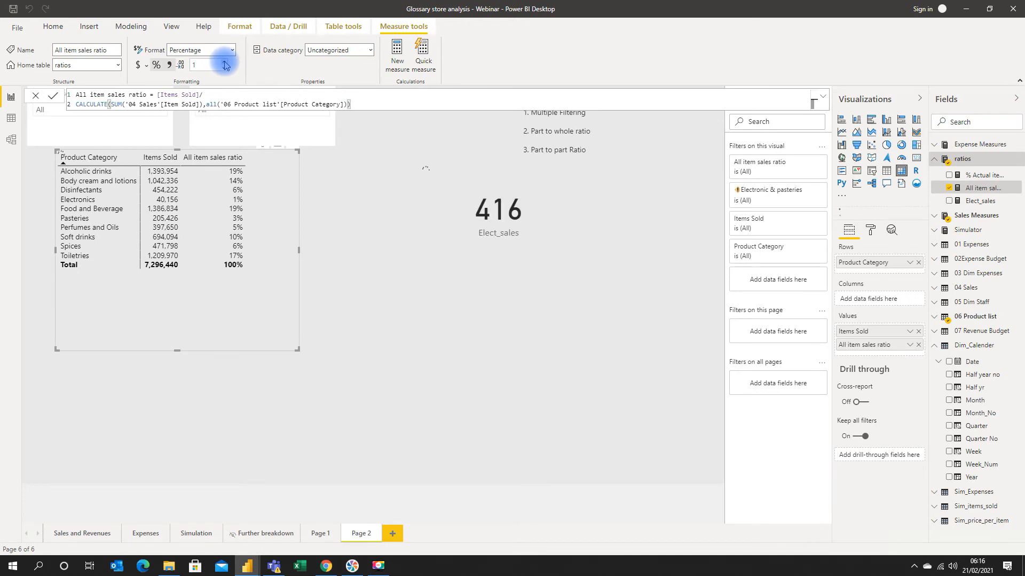
click(224, 63)
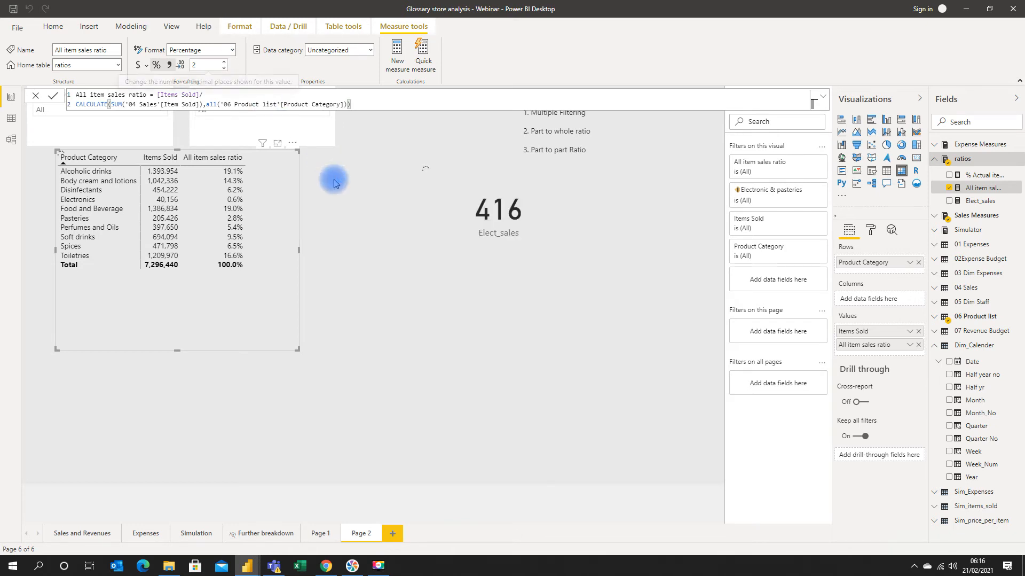
key(ctrl+4)
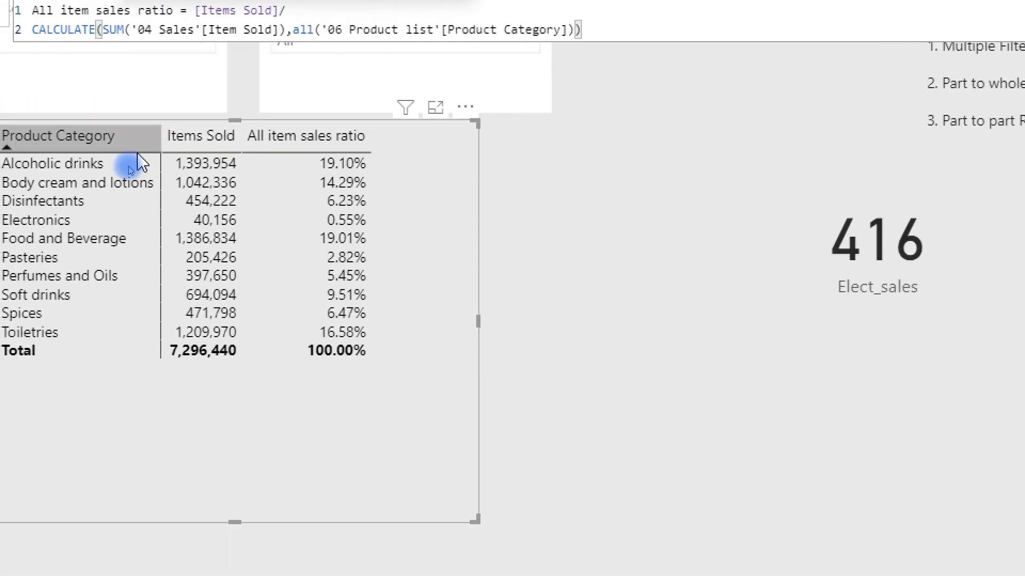
key(ctrl+4)
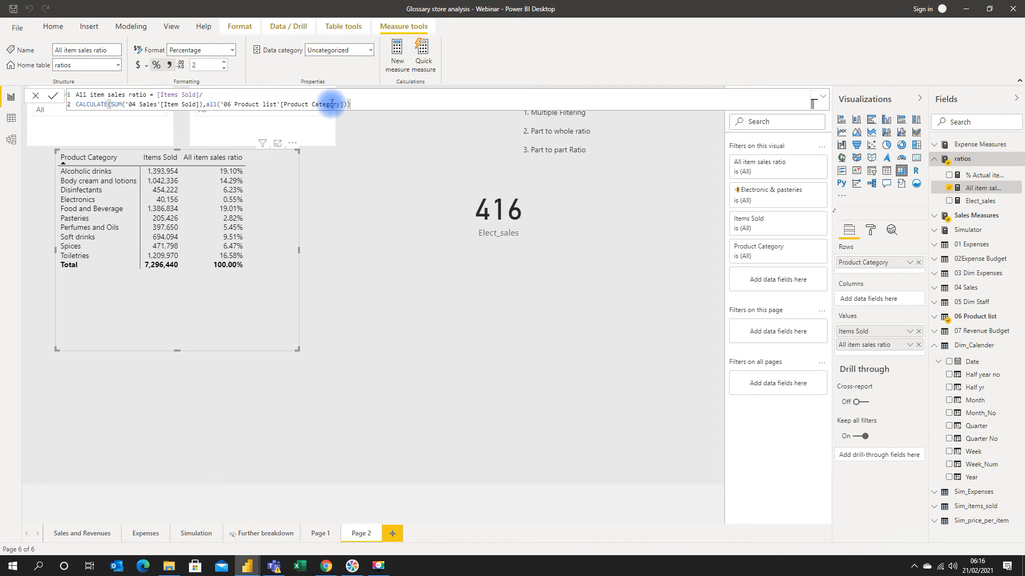
Create a new measure in the ratios table and name it Alcholic drinks
click(402, 65)
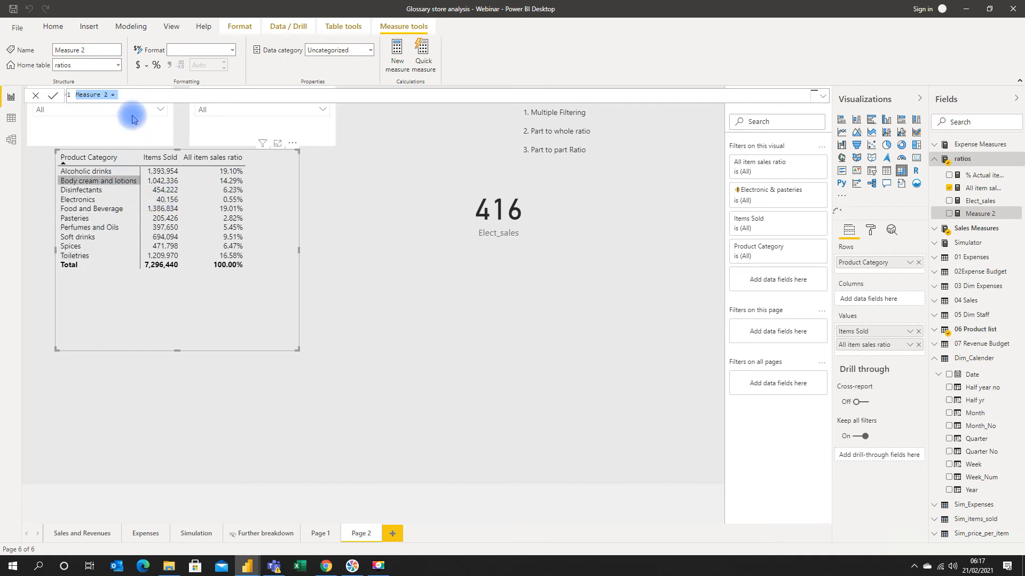
key(BackSpace)
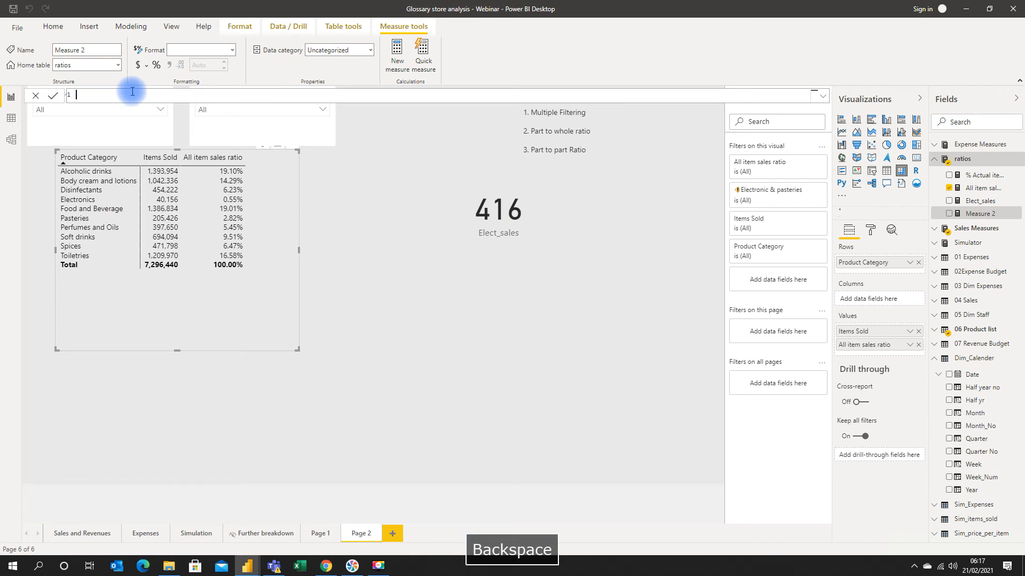
text(A)
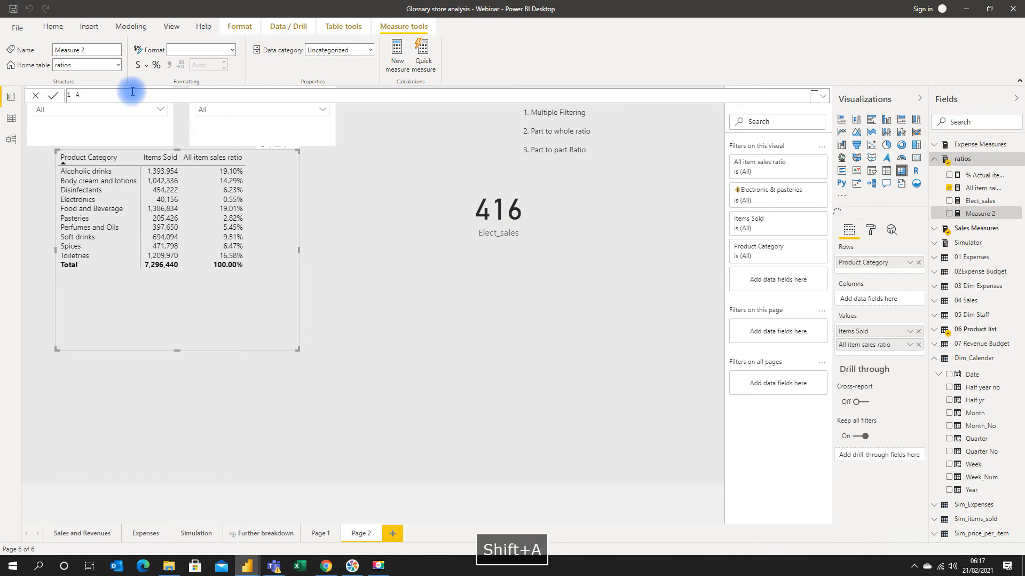
text(lcholi)
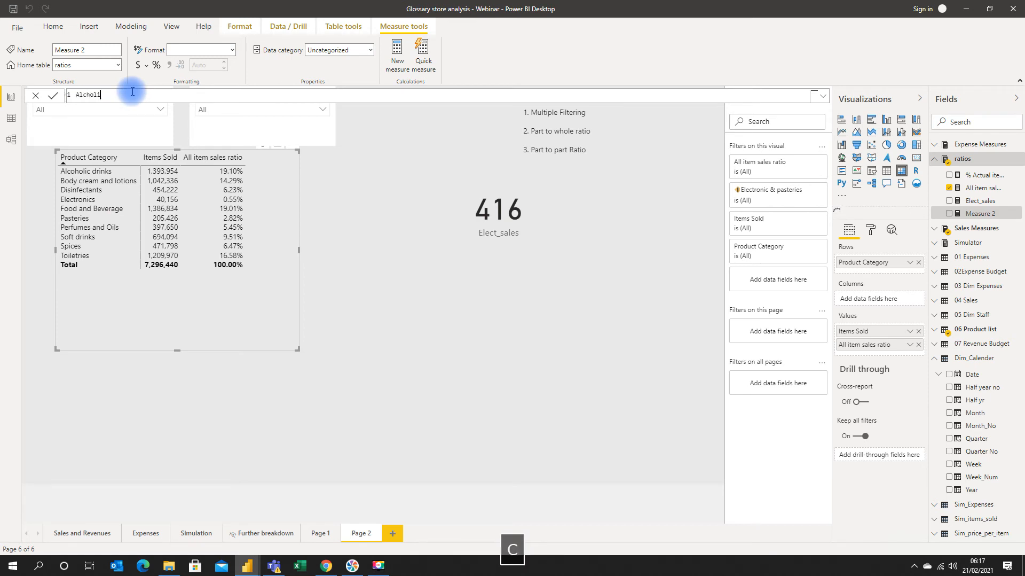
text(c drinks)
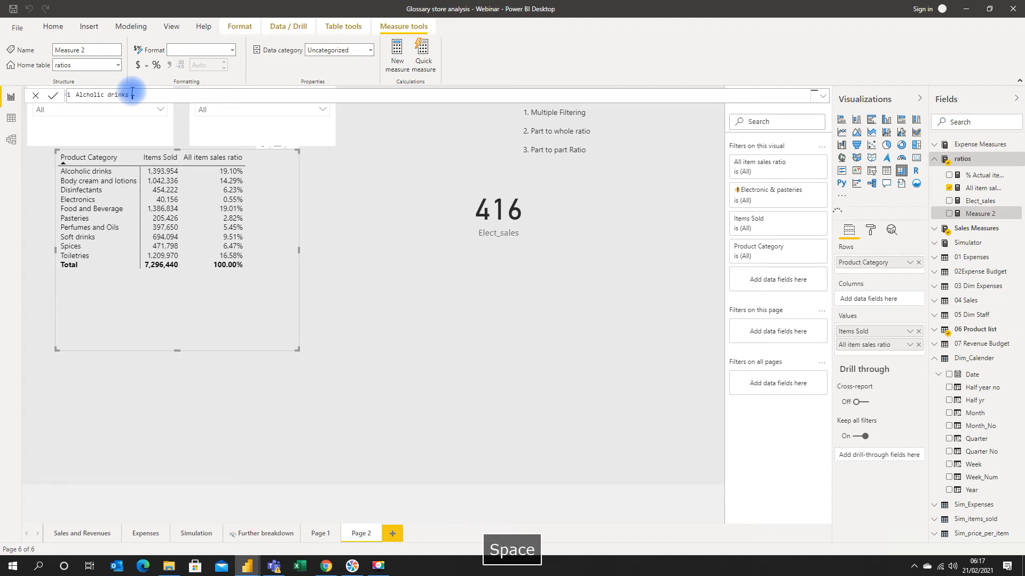
text( =)
key(ctrl+4)
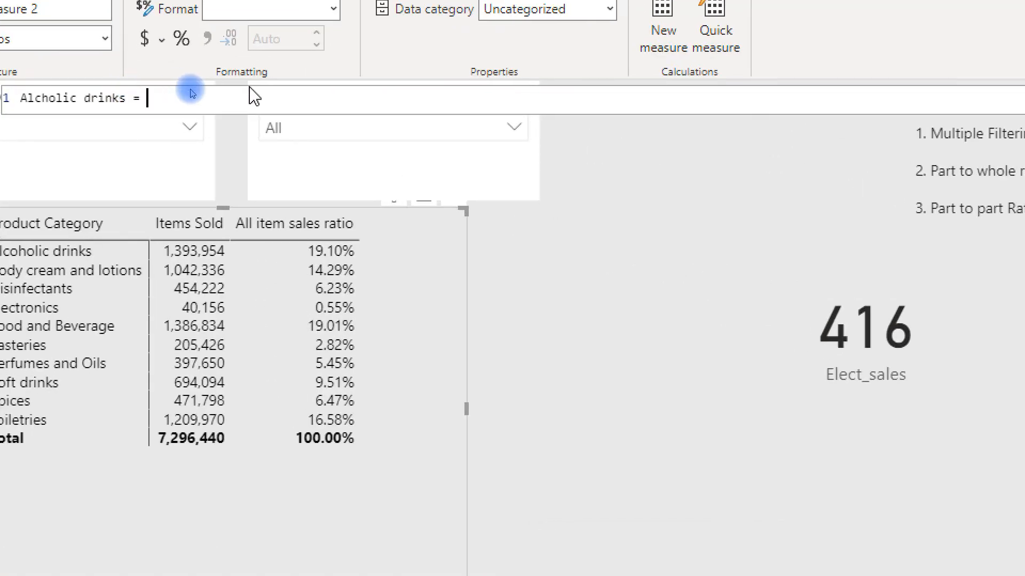
Start the Alcholic drinks formula with CALCULATE, using the [Items Sold] measure as its expression
text(cal)
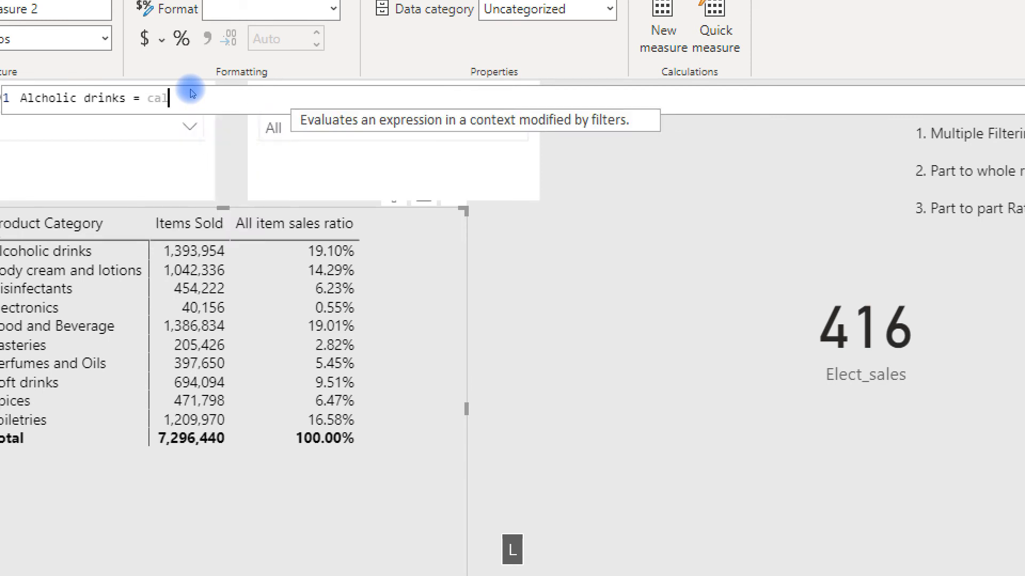
key(Tab)
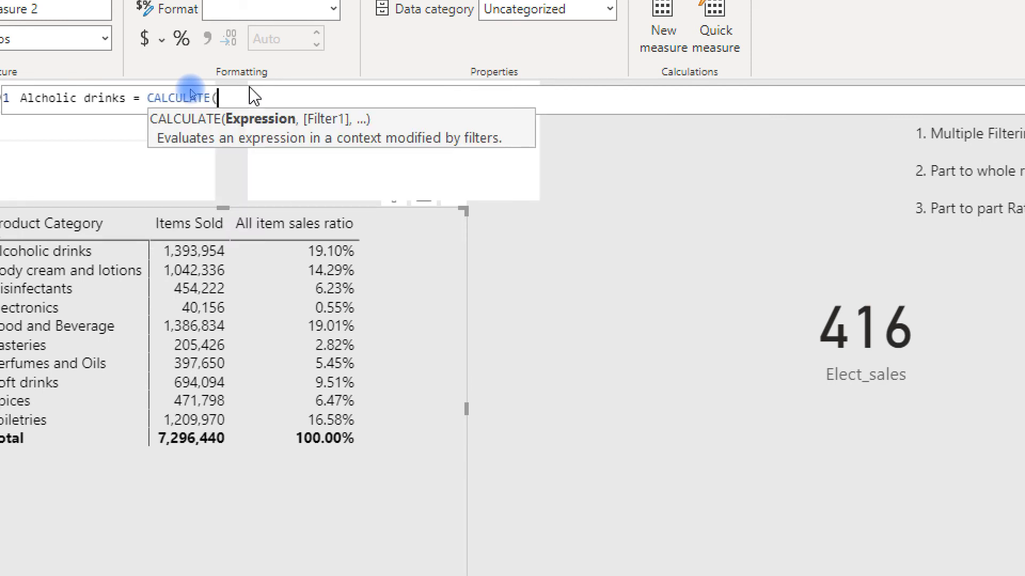
text([)
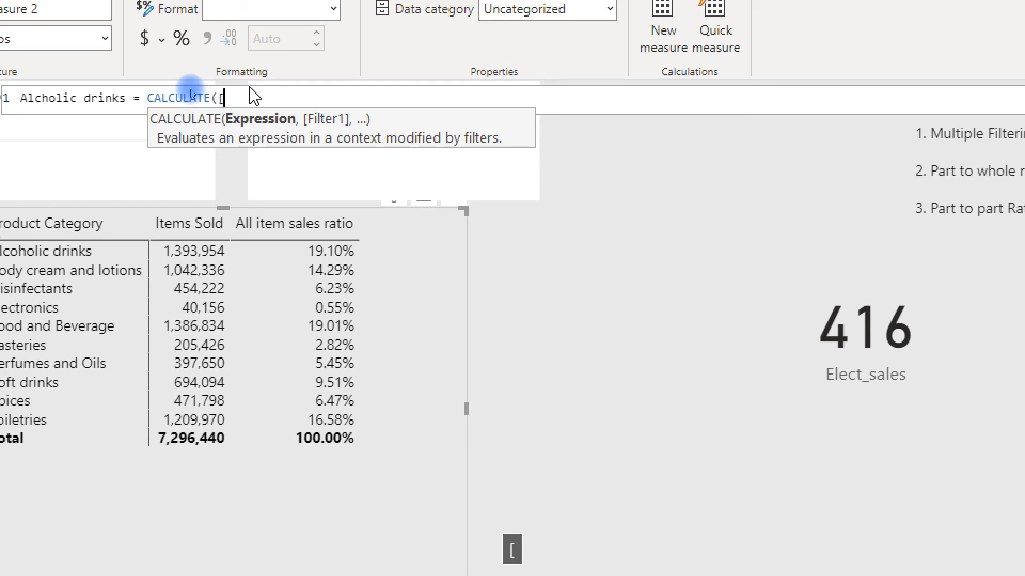
text(it)
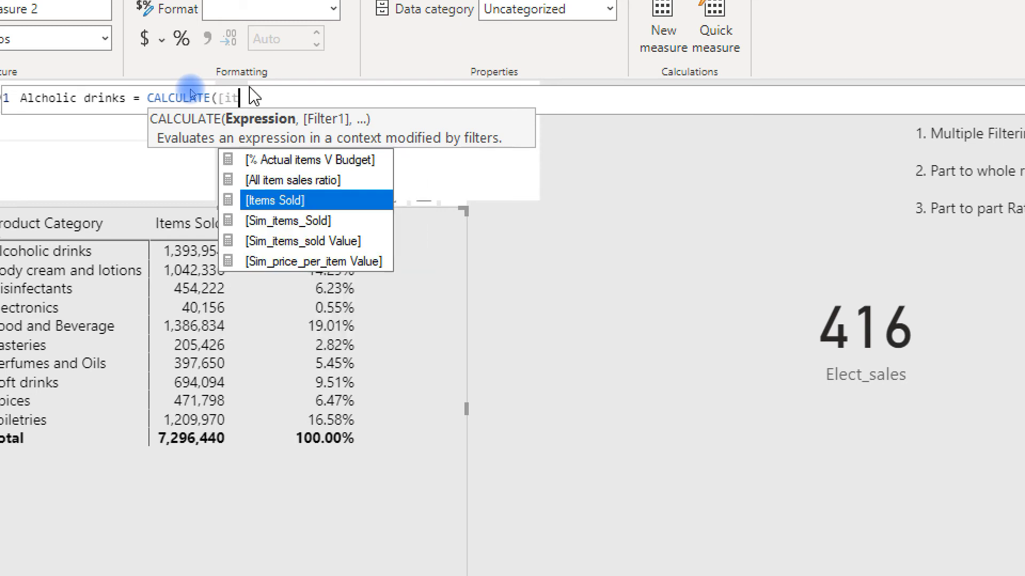
key(Tab)
text(,)
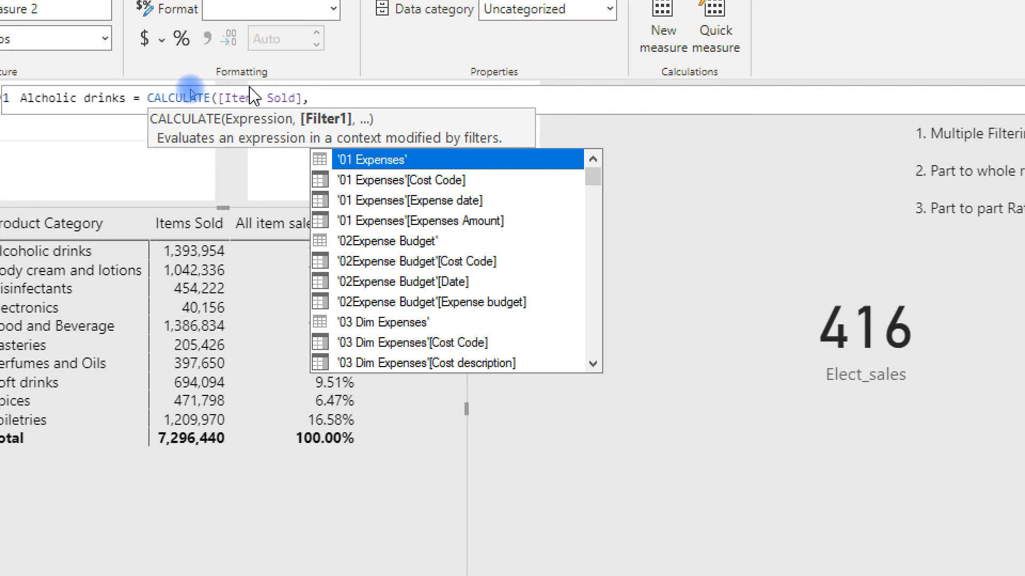
Add a FILTER as the CALCULATE filter argument, with ALL on '06 Product list'[Product Category] as its table
text(f)
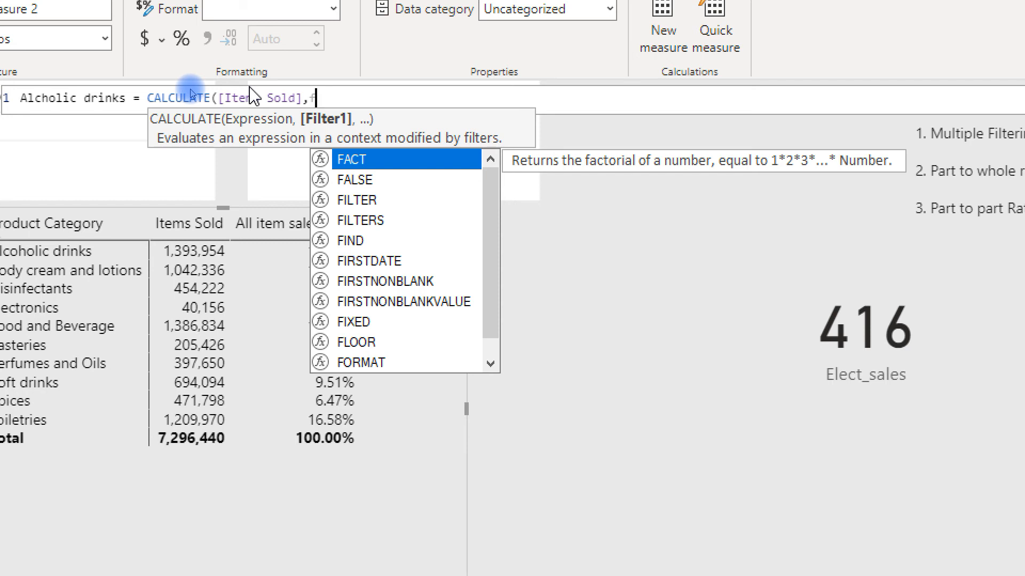
text(il)
key(Tab)
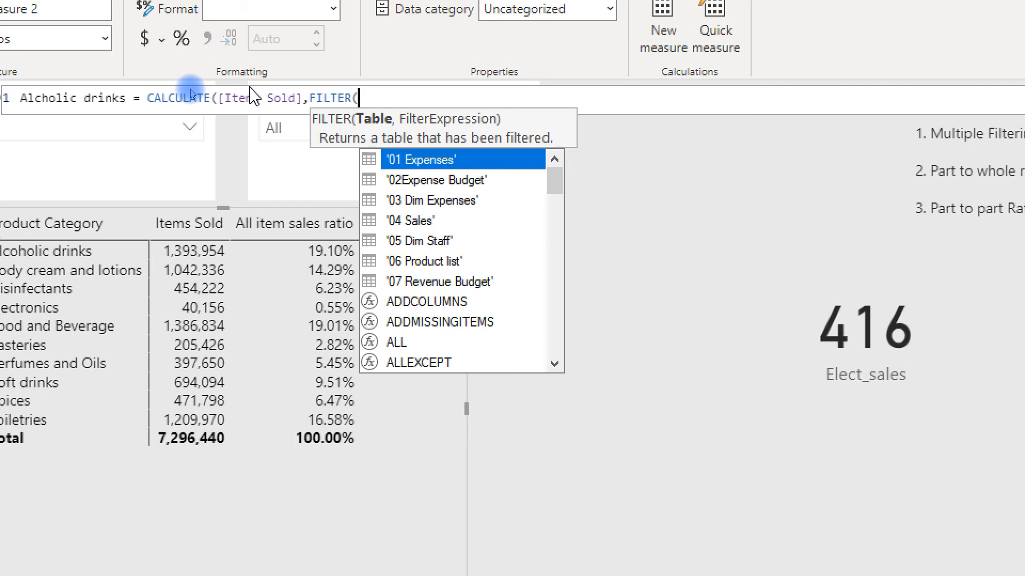
text(all)
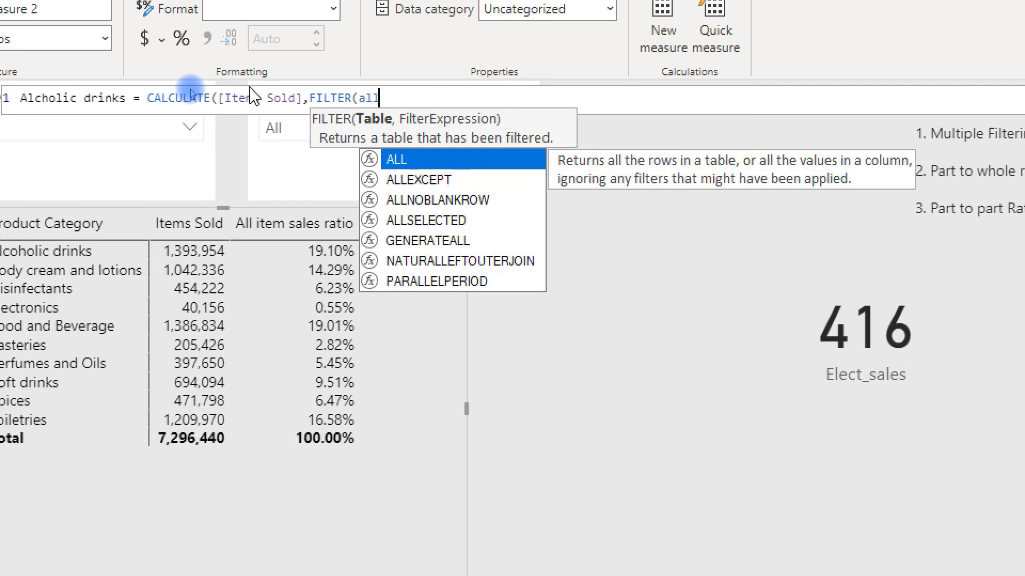
key(Tab)
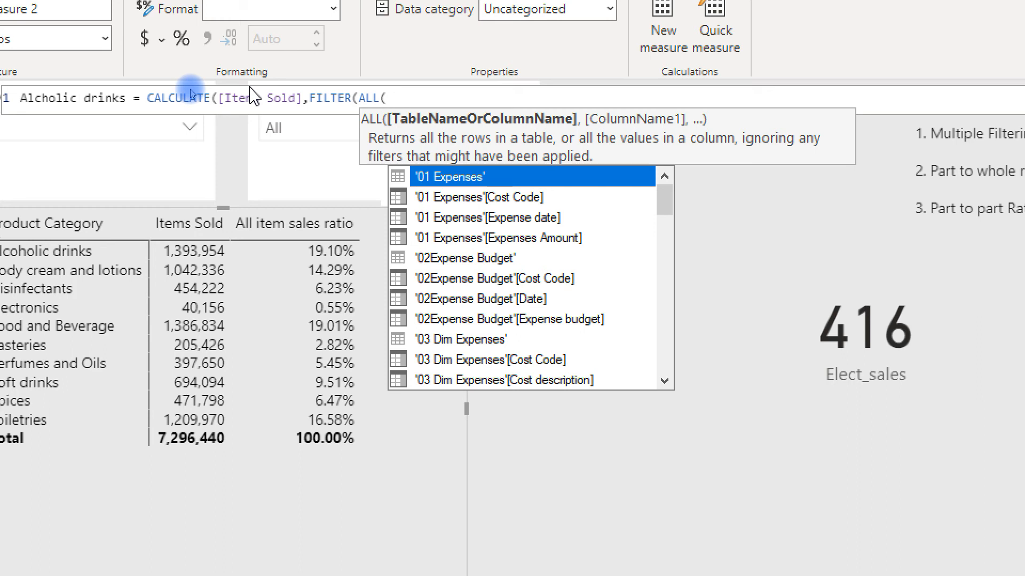
text(pro)
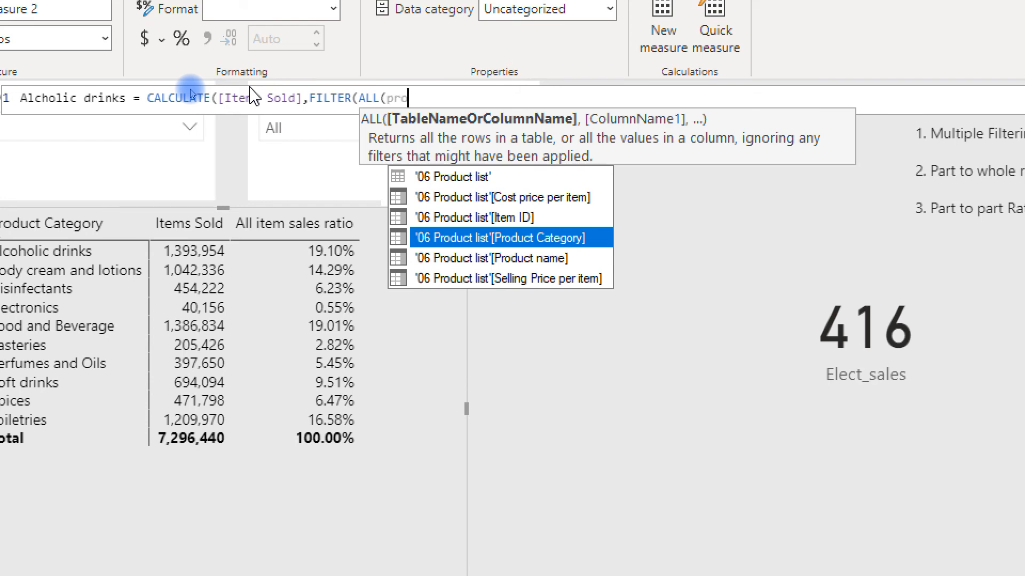
click(447, 238)
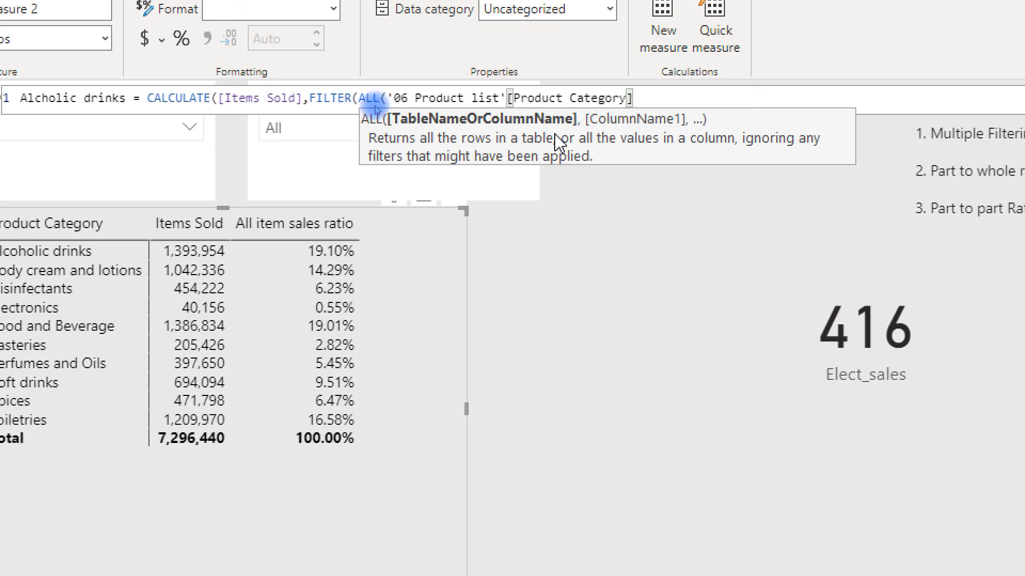
Remove the [Product Category] column from the ALL argument, leaving the whole '06 Product list' table, and close the ALL bracket
key(BackSpace)
key(BackSpace)
key(BackSpace)
key(BackSpace)
key(BackSpace)
key(BackSpace)
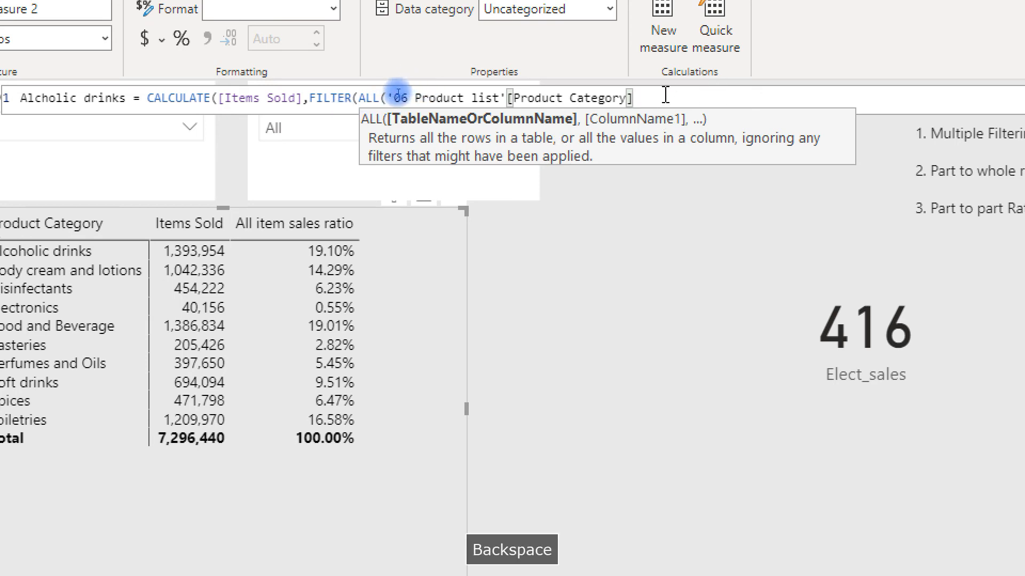
key(BackSpace)
key(BackSpace)
key(BackSpace)
key(BackSpace)
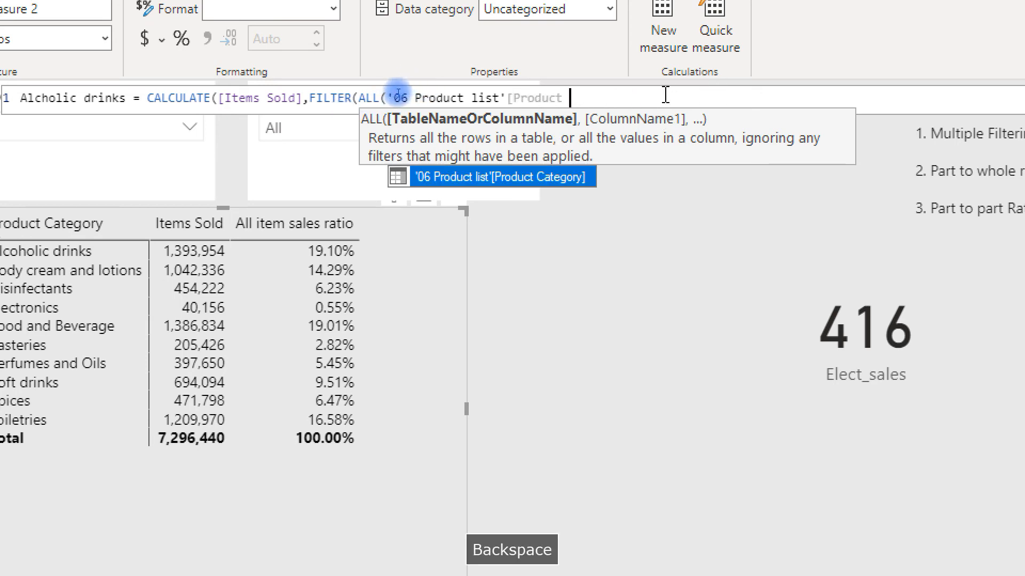
key(BackSpace)
key(BackSpace)
key(BackSpace)
key(BackSpace)
key(BackSpace)
key(BackSpace)
key(BackSpace)
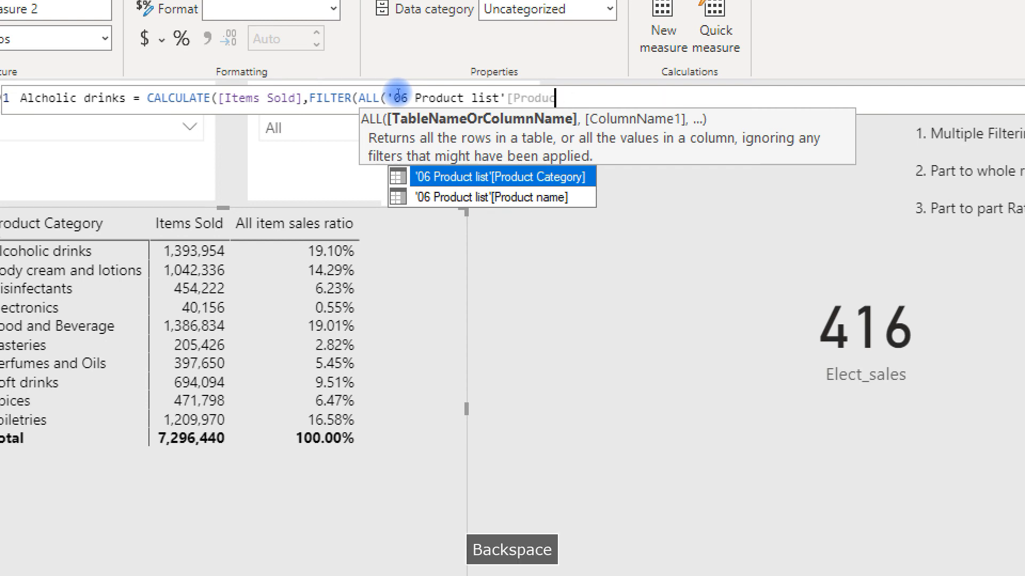
key(BackSpace)
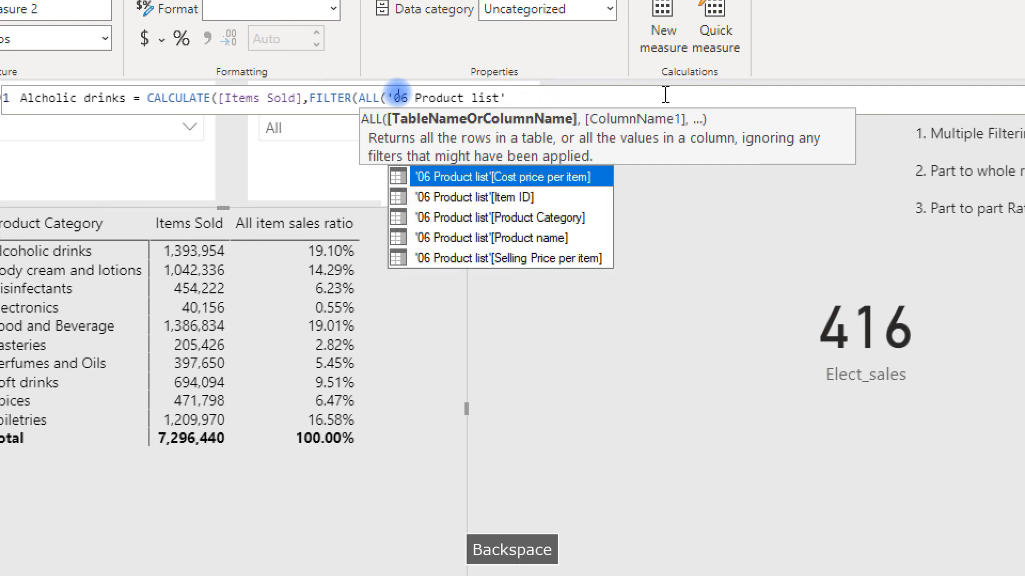
text())
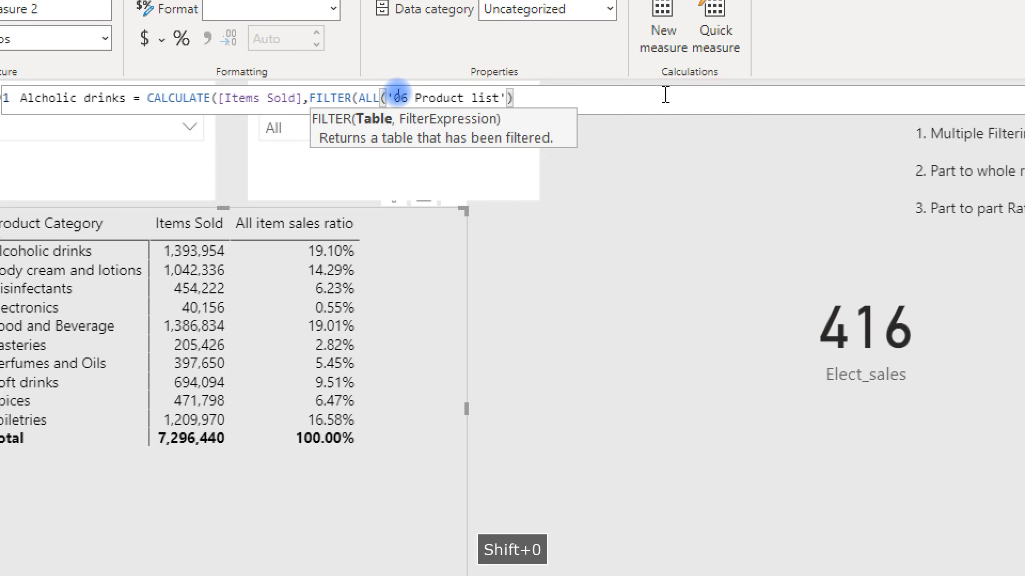
Begin the FILTER expression with the '06 Product list'[Product Category] column as the field to test
text(,)
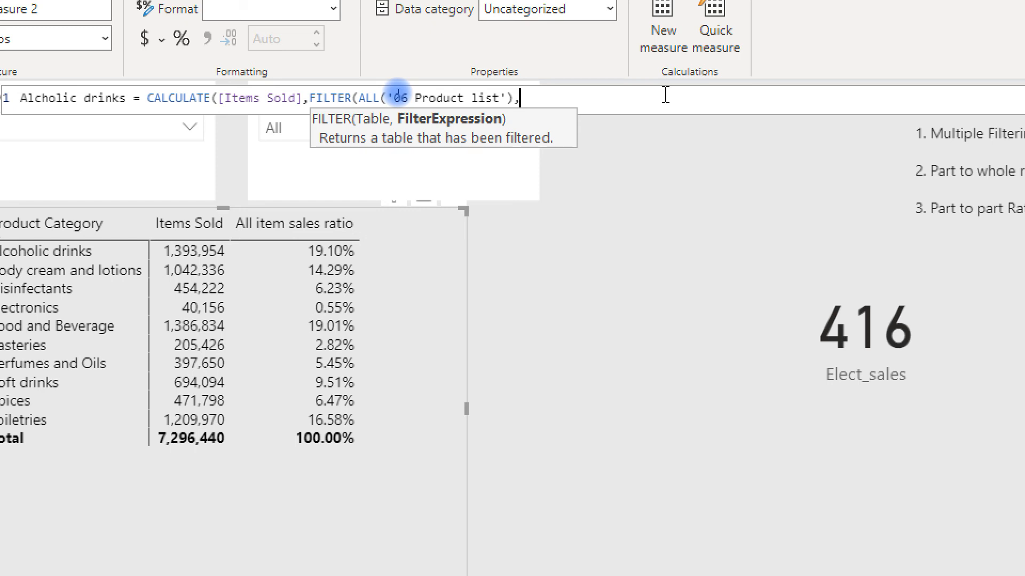
text(06)
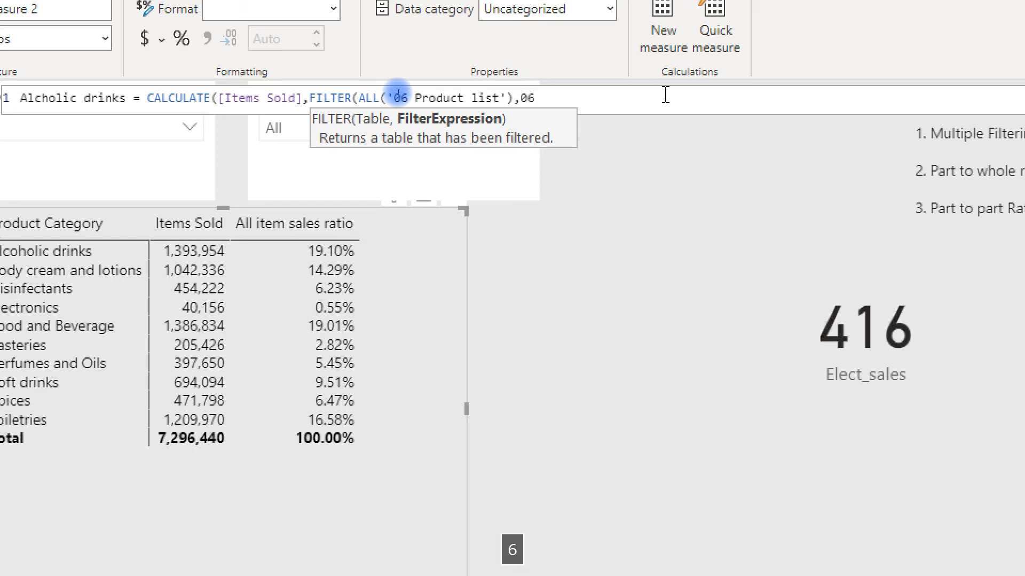
key(BackSpace)
key(BackSpace)
text('06)
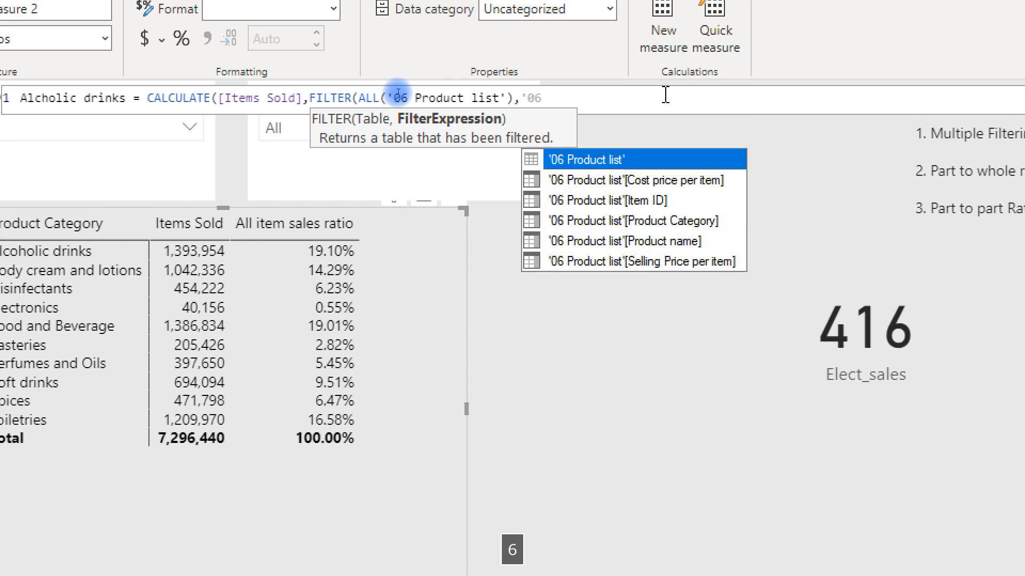
click(716, 221)
click(716, 222)
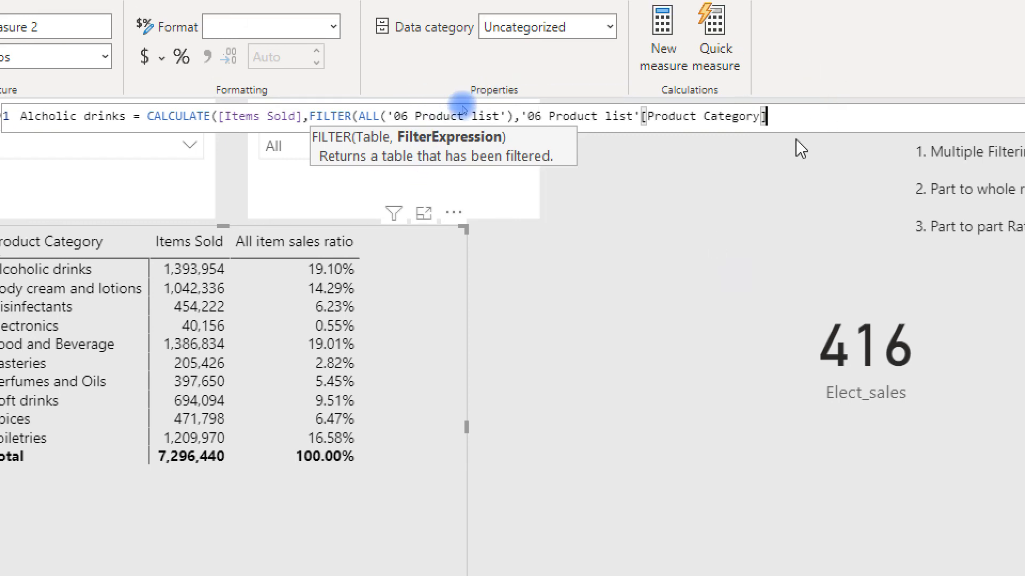
Complete the filter condition as equal to "Alcoholic drinks" and close the FILTER and CALCULATE brackets
text(=)
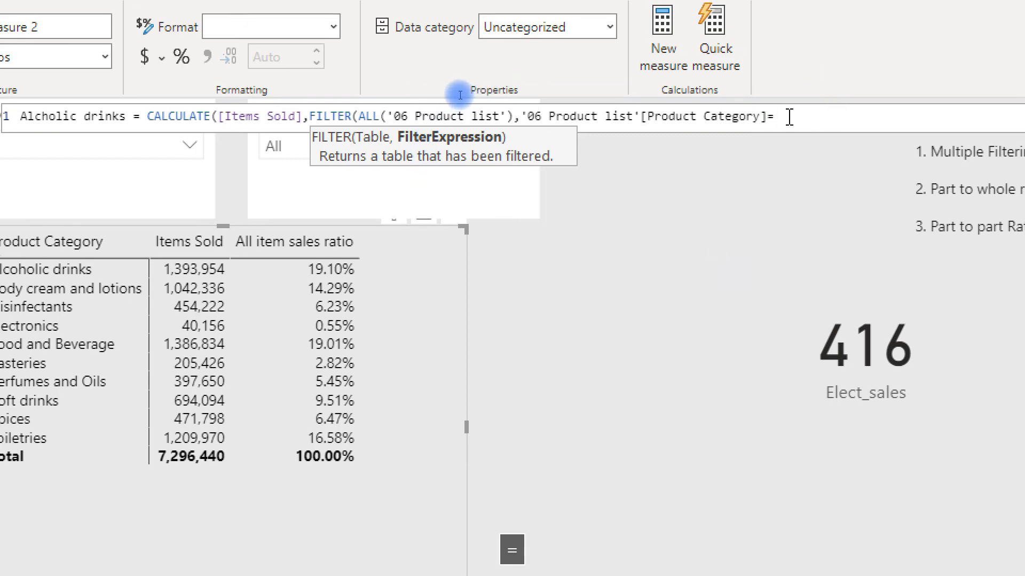
text("")
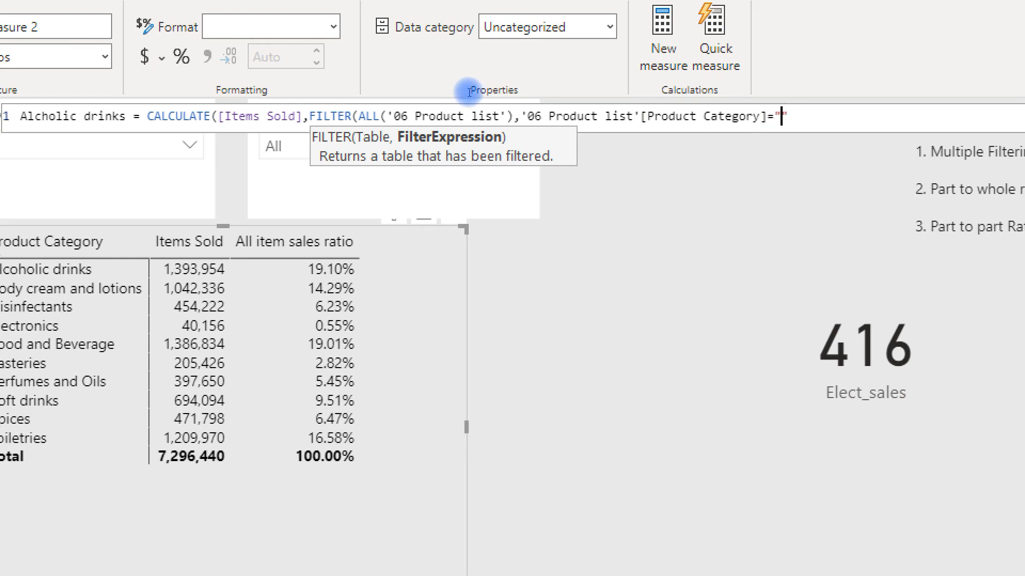
text(Alcoh)
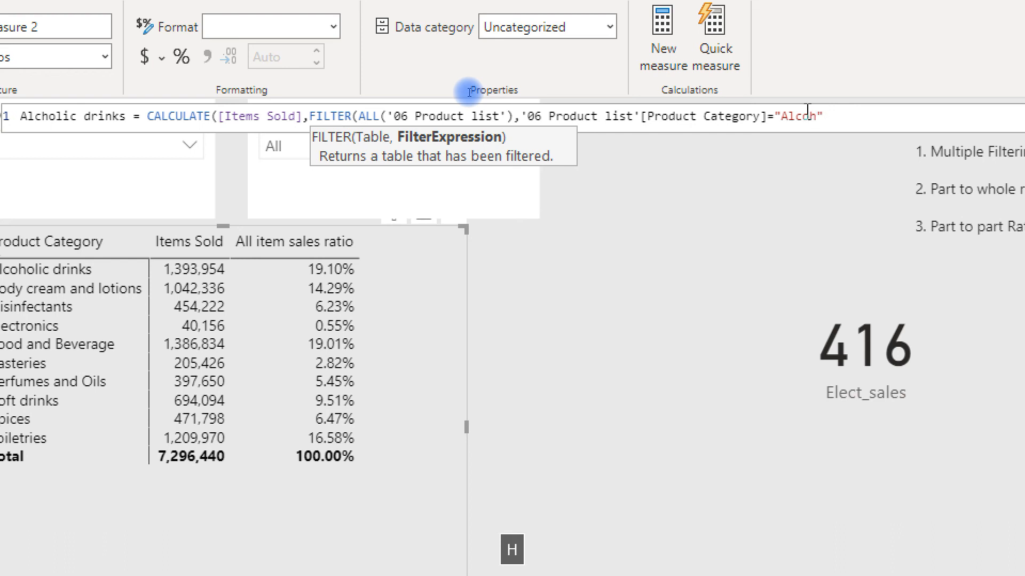
text(olic drinks)
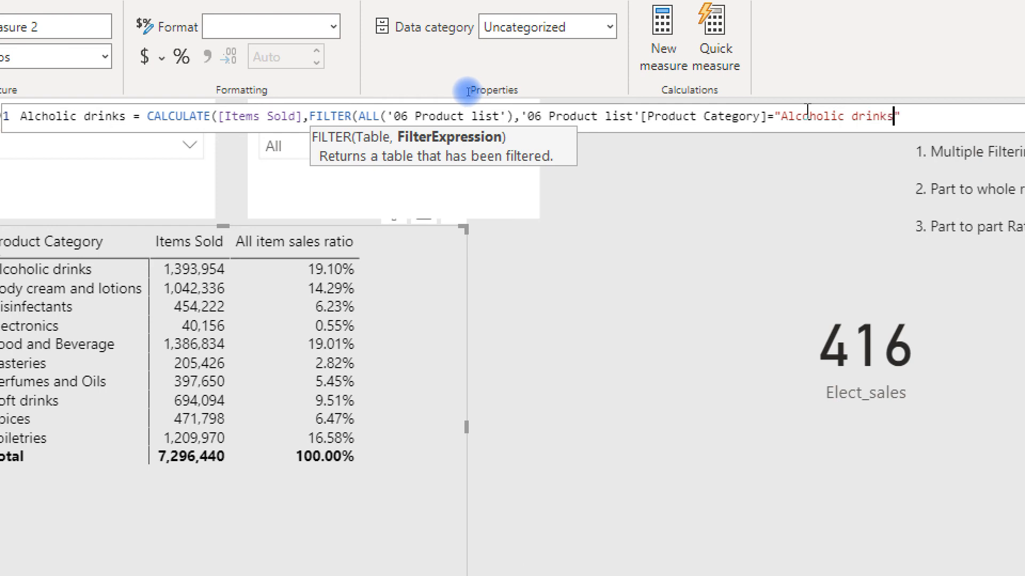
click(908, 117)
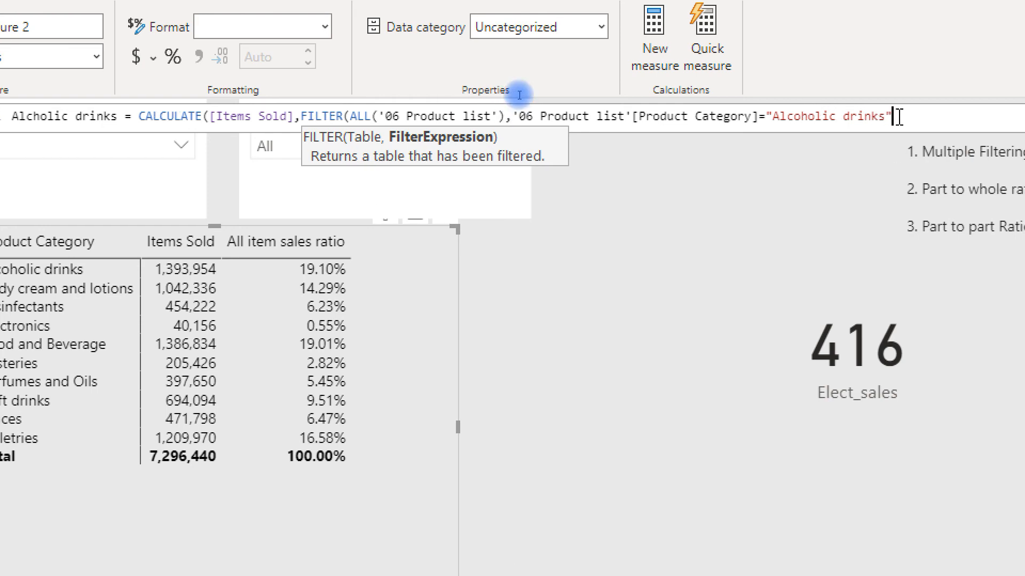
text())
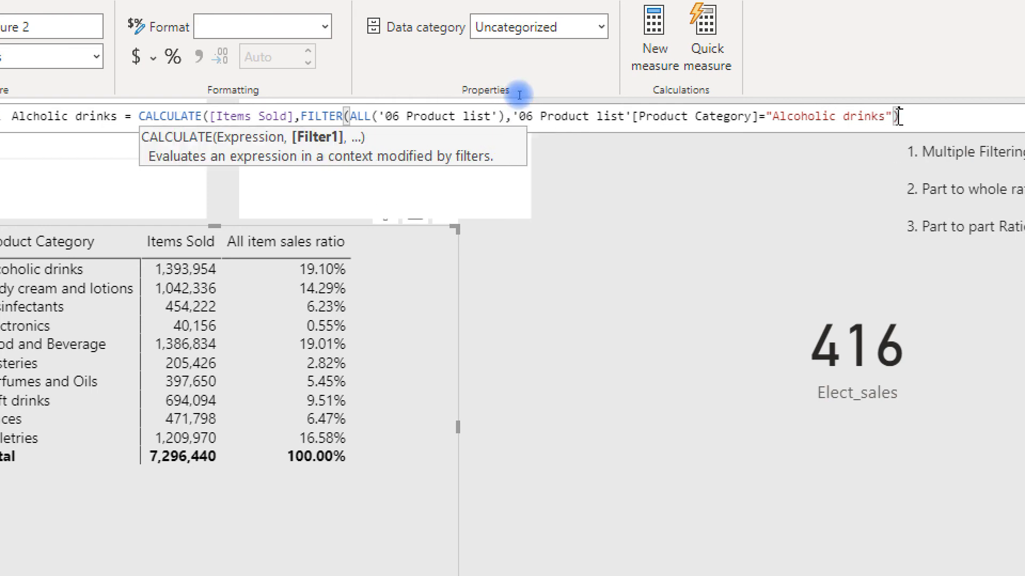
text())
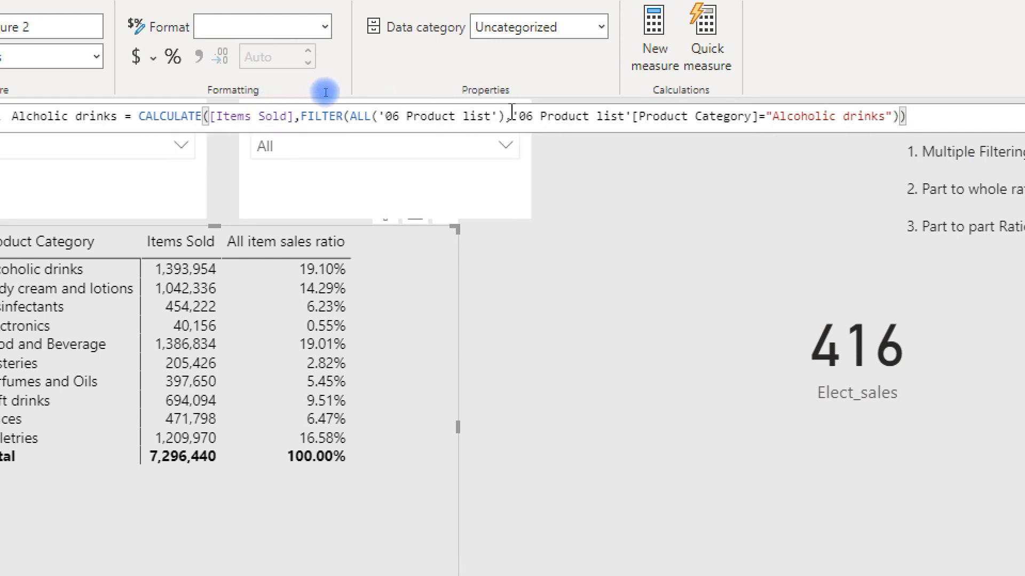
Move the Product Category condition onto its own indented line in the formula and commit the Alcholic drinks measure
click(512, 116)
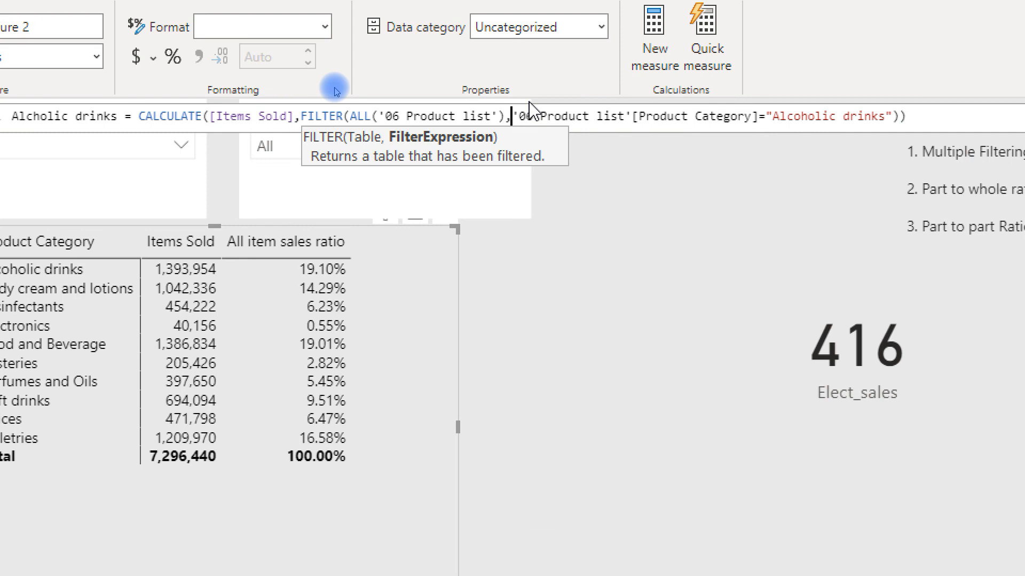
key(shift+Return)
key(Tab)
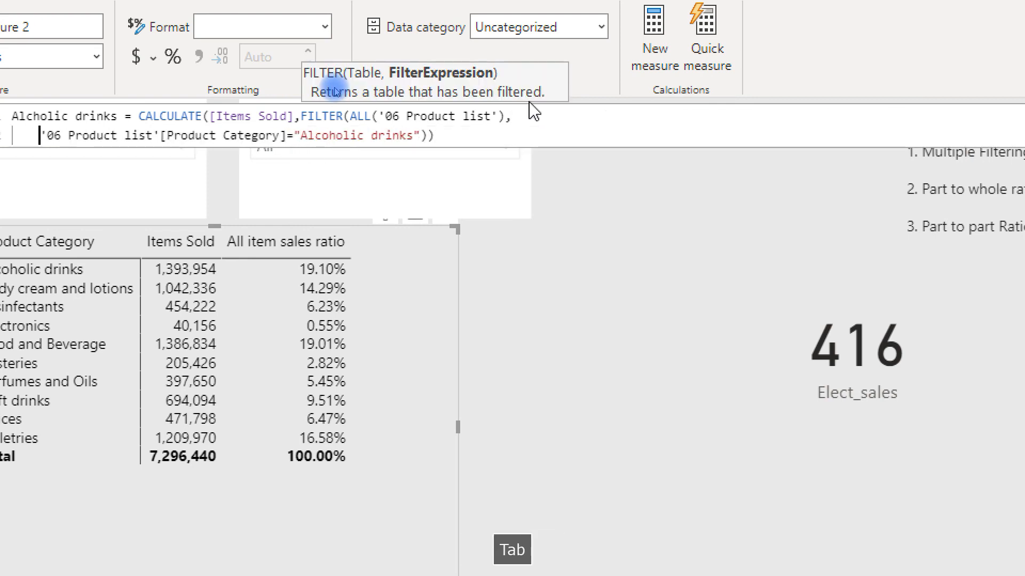
key(Tab)
key(Tab)
key(Tab)
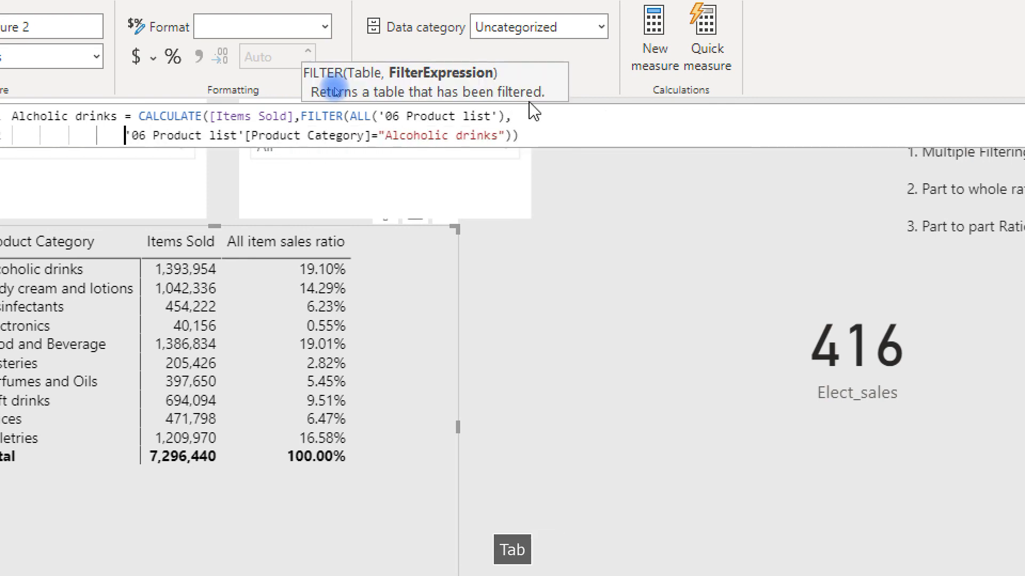
key(Tab)
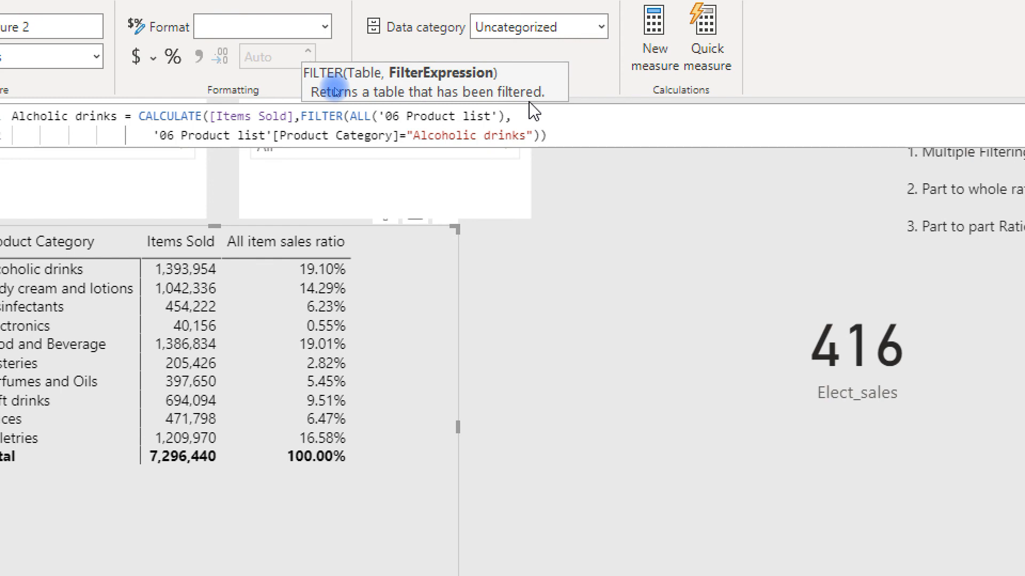
key(Return)
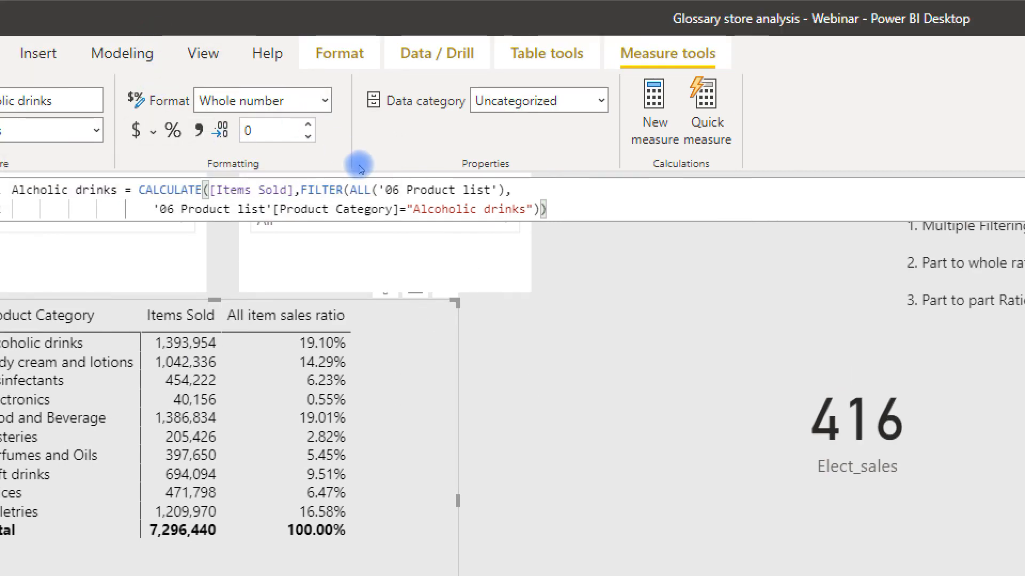
Give the Alcholic drinks measure a thousands separator and add it to the product category matrix's values, enlarging the matrix to fit
click(583, 331)
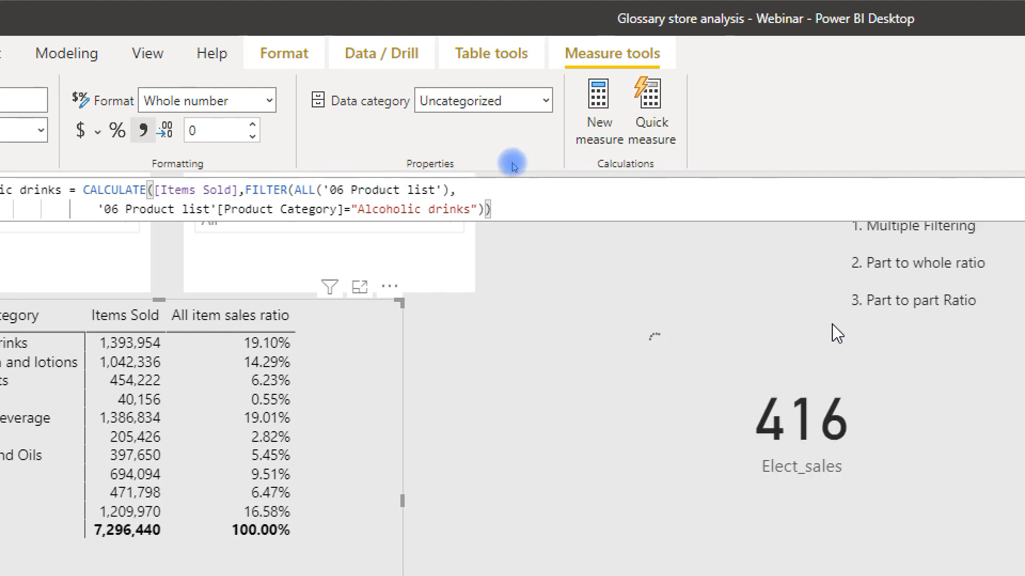
key(ctrl+4)
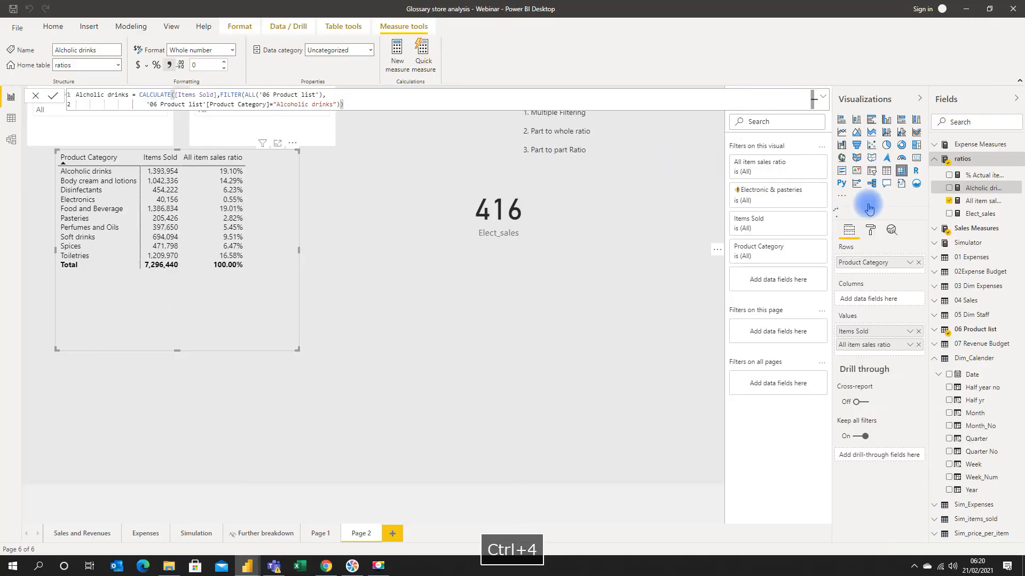
click(982, 191)
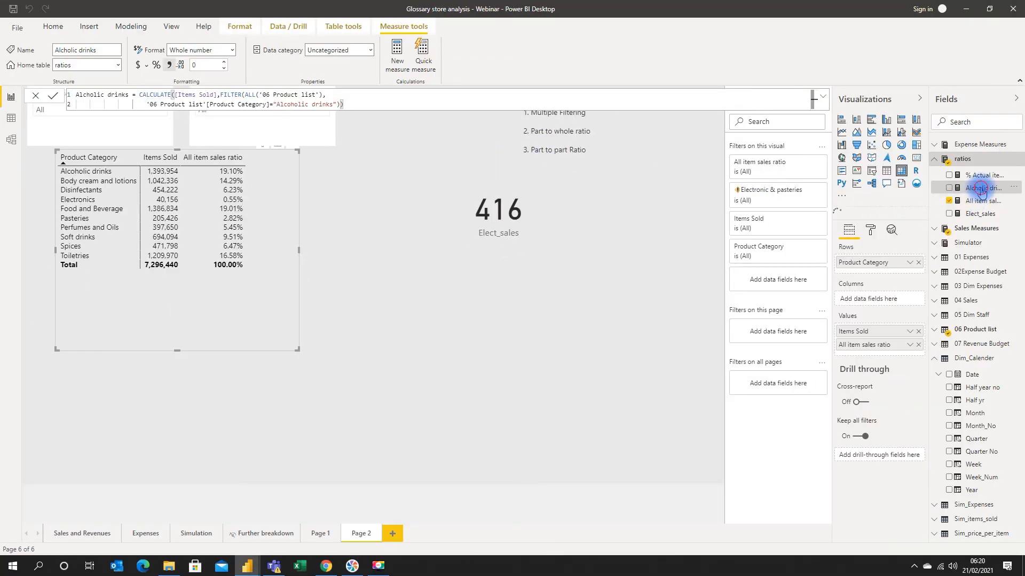
drag(981, 190, 885, 354)
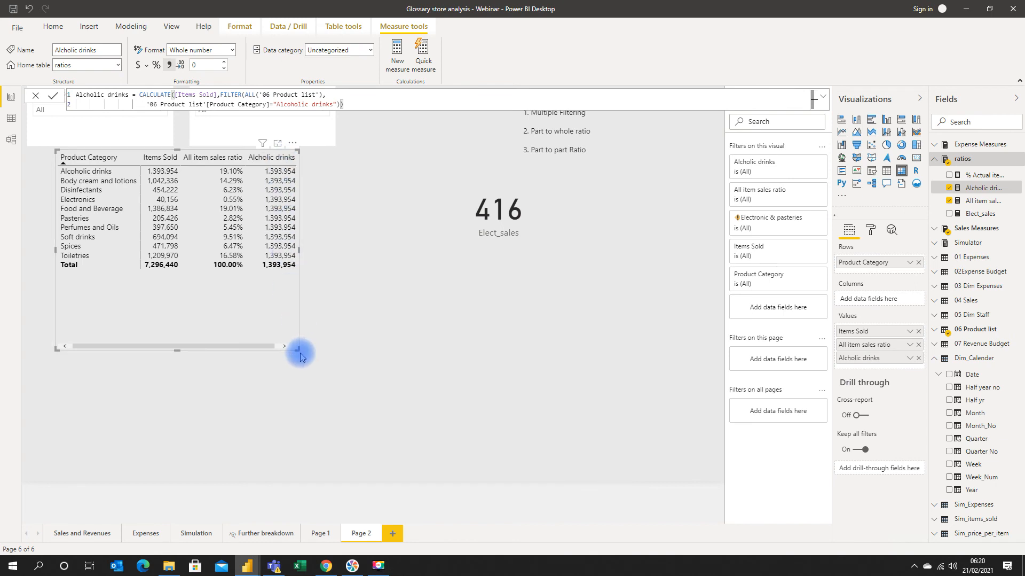
drag(300, 357, 317, 367)
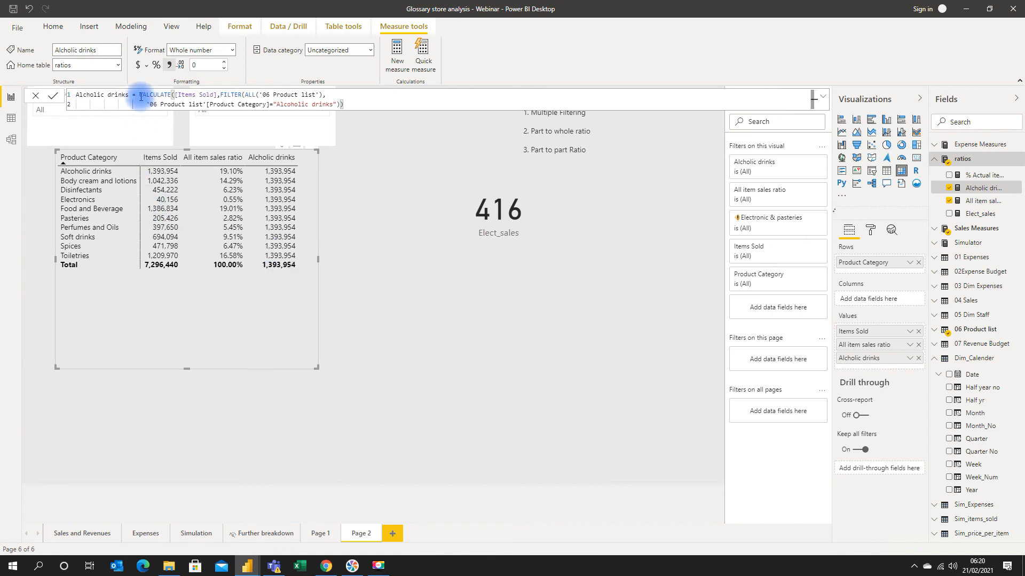
Rename the measure in its formula to Others to Alcholic drinks
click(140, 94)
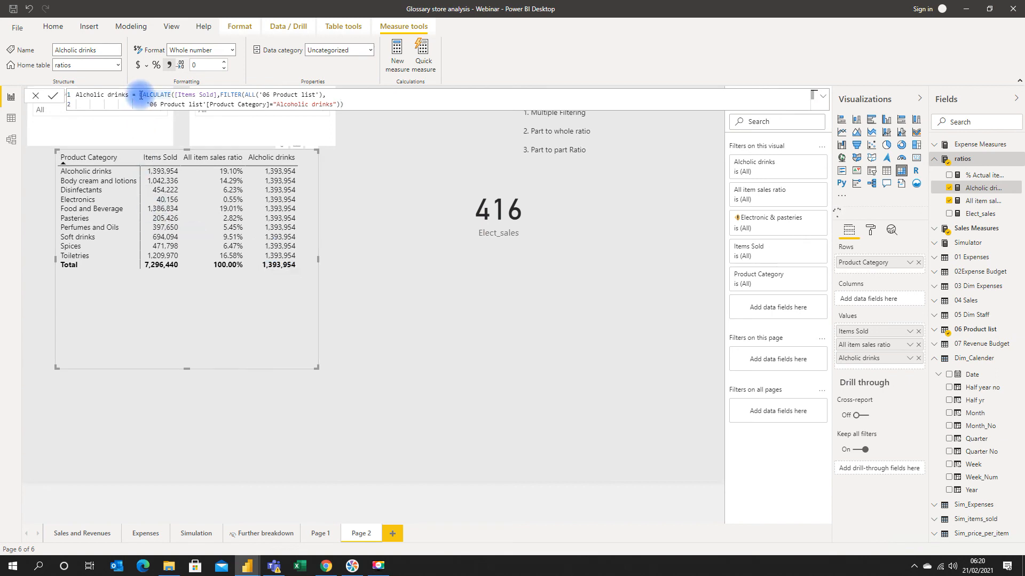
click(130, 94)
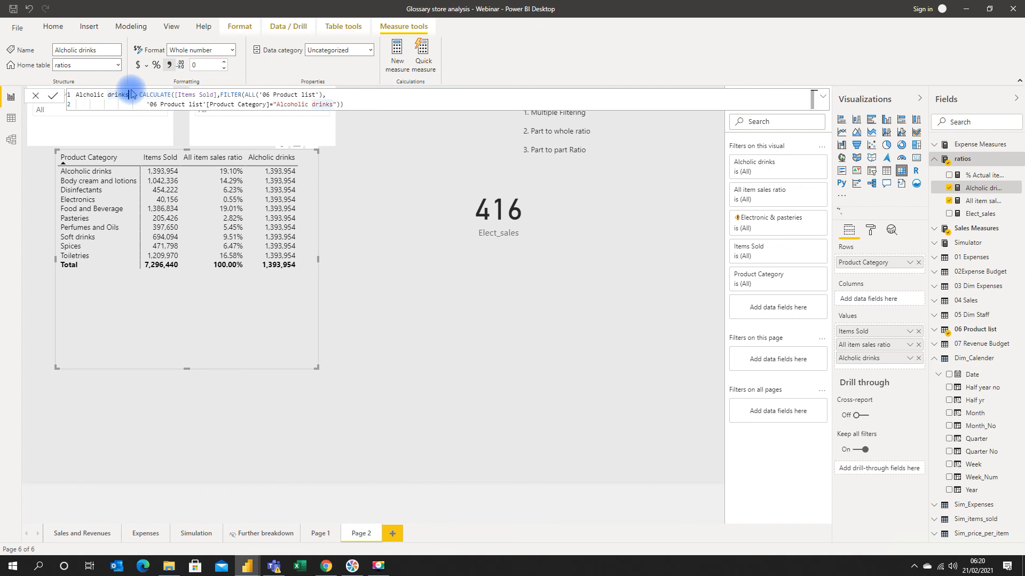
click(76, 95)
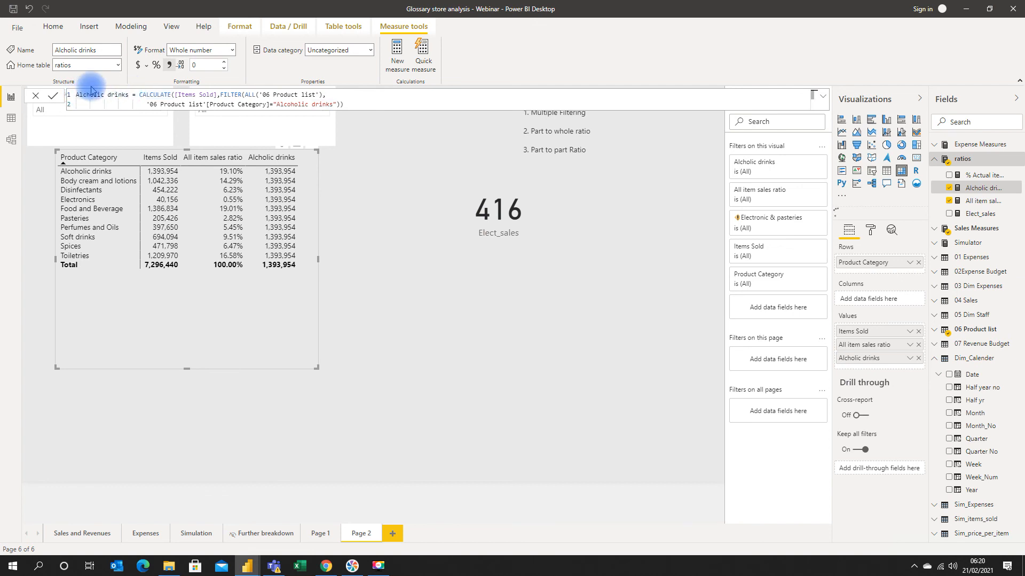
text(Others )
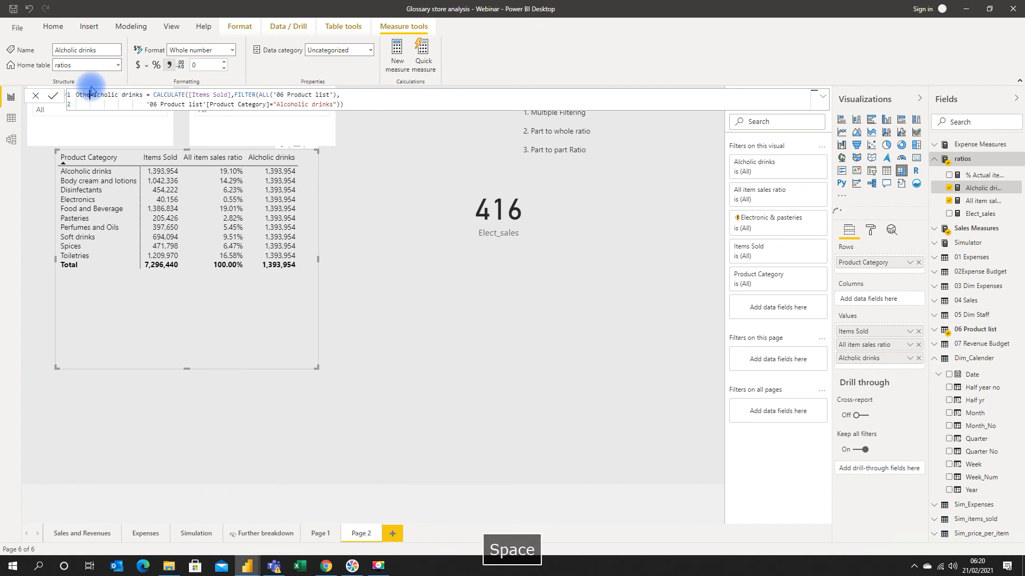
text(to)
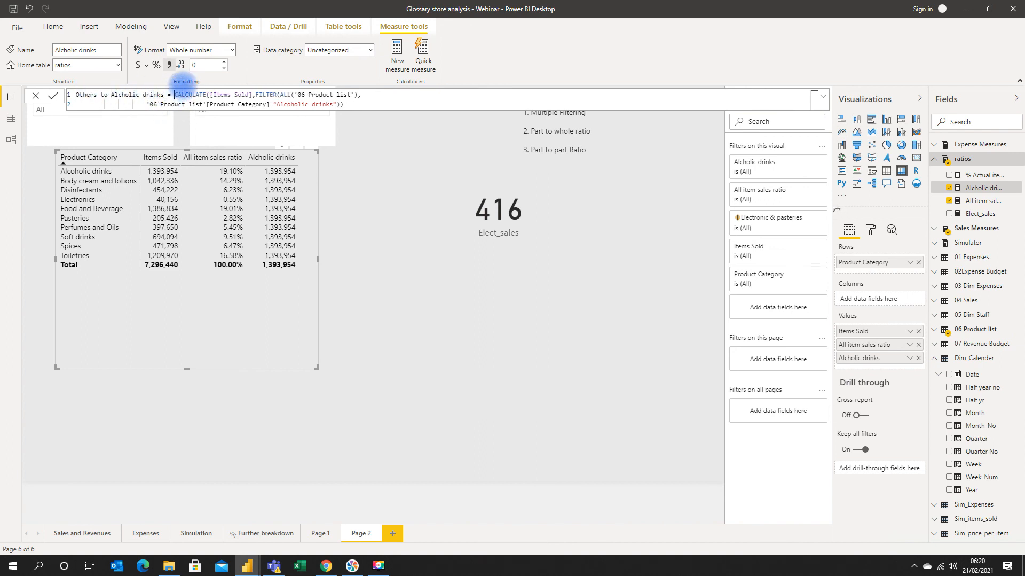
Move the CALCULATE expression onto a new line, indented in line with the filter condition below it
key(shift+Return)
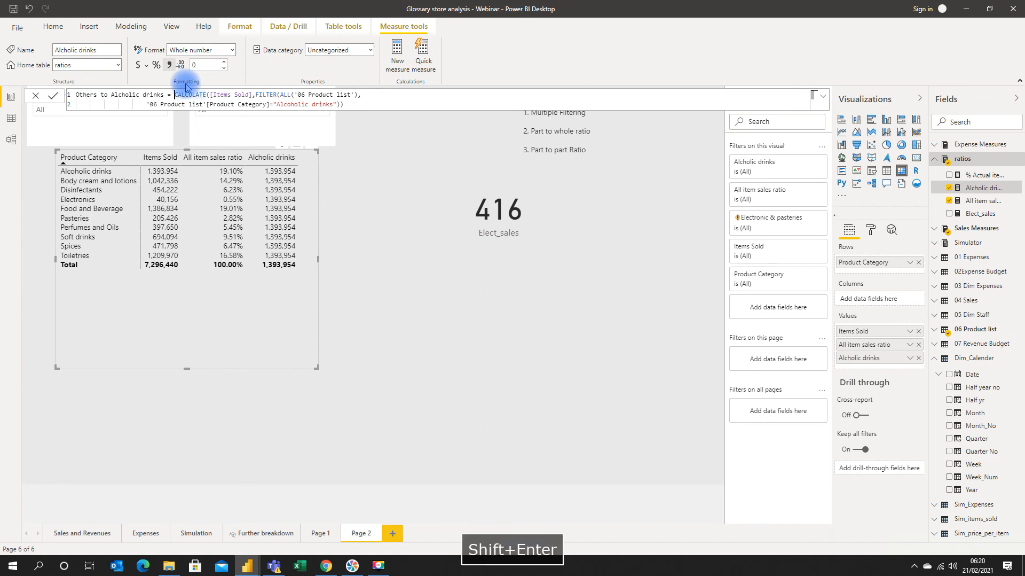
key(Tab)
key(Tab)
key(Tab)
key(Tab)
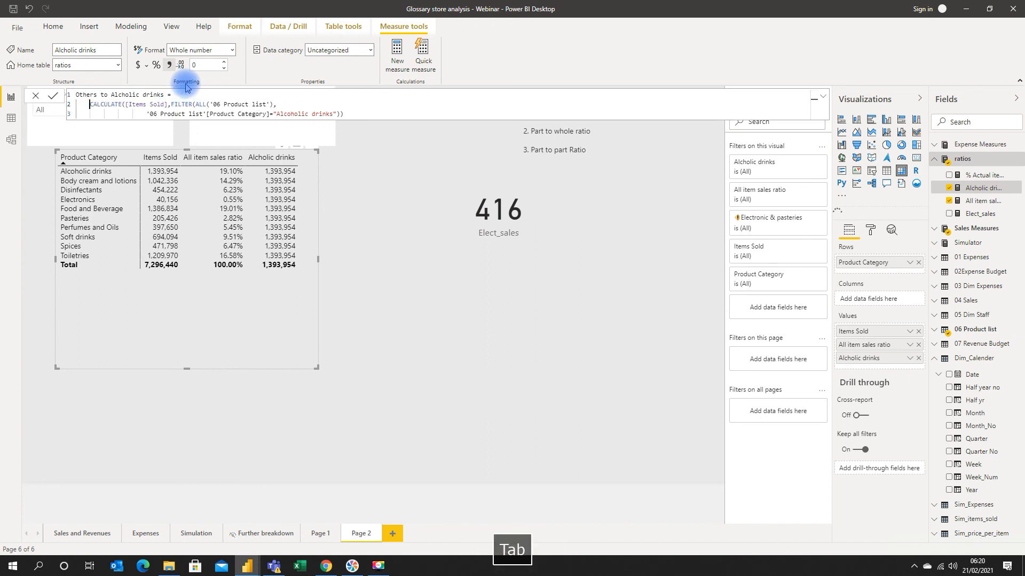
key(Tab)
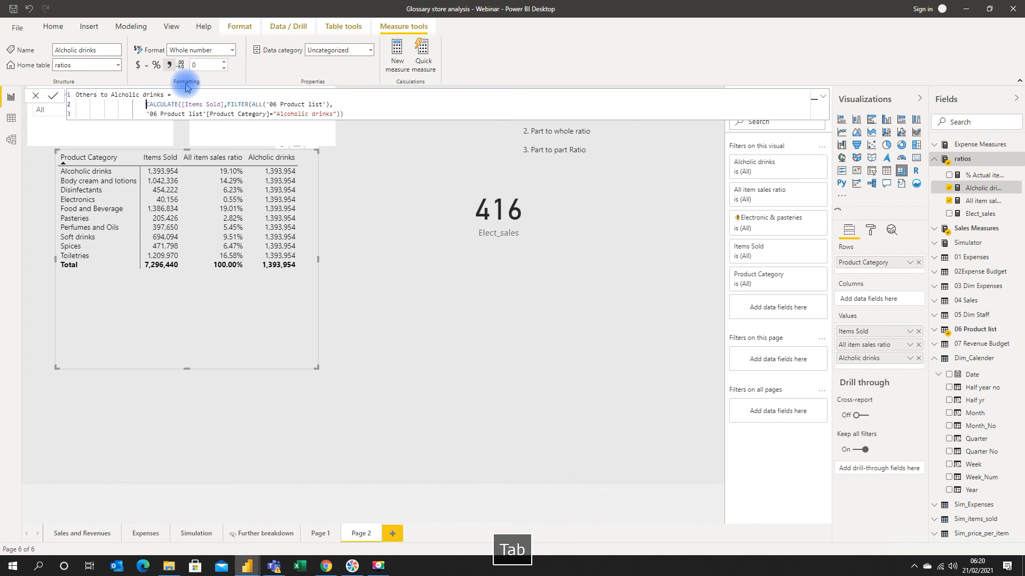
Divide [Items Sold] by the CALCULATE expression, commit the measure, and widen the matrix to fit the Others to Alcholic drinks column
click(187, 93)
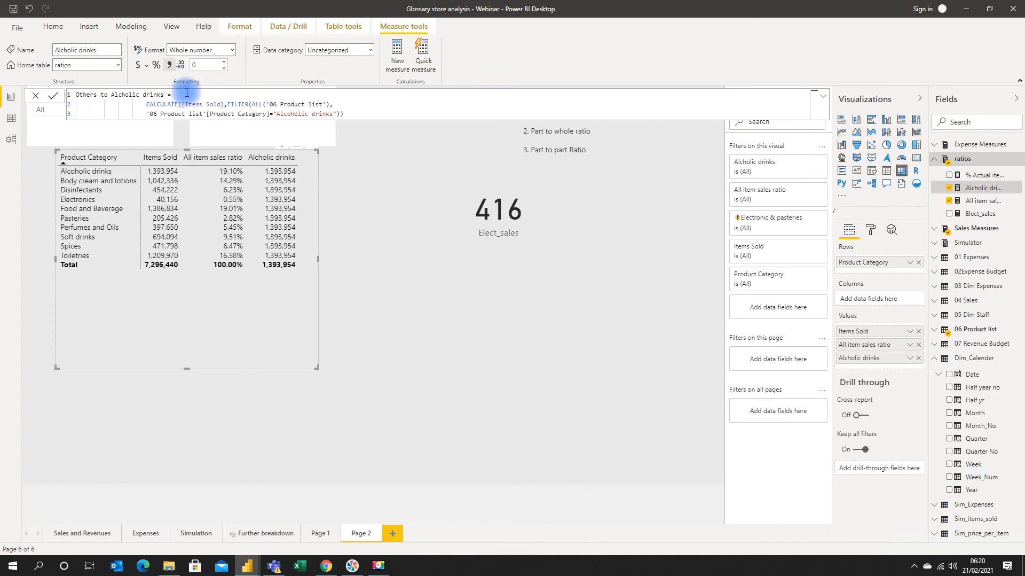
text([It)
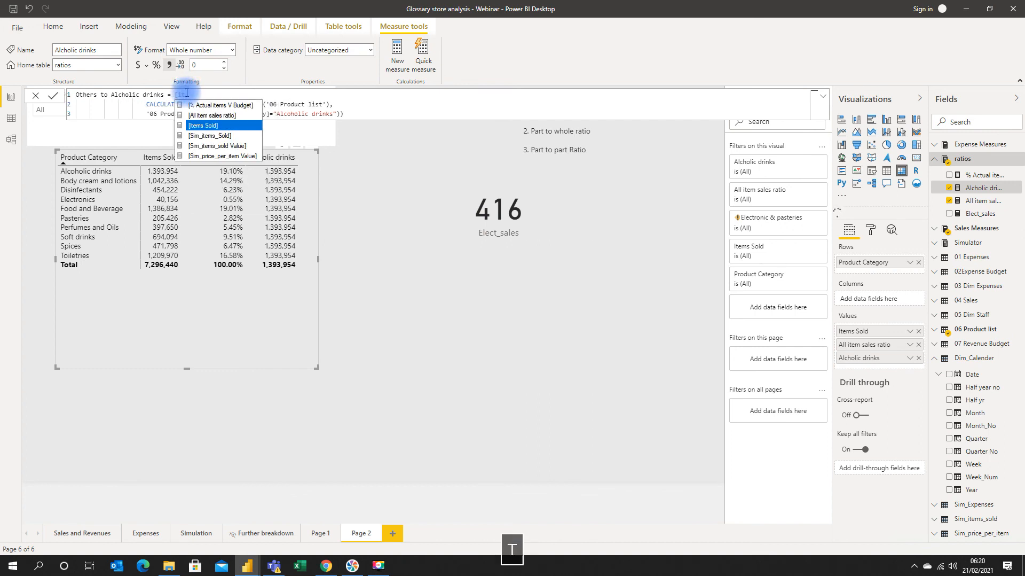
key(Tab)
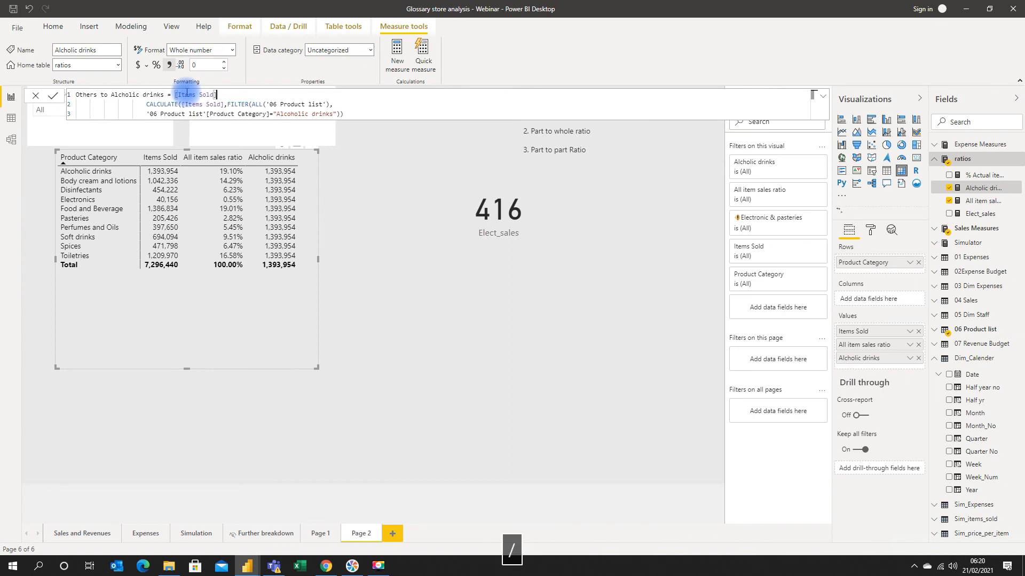
text(/)
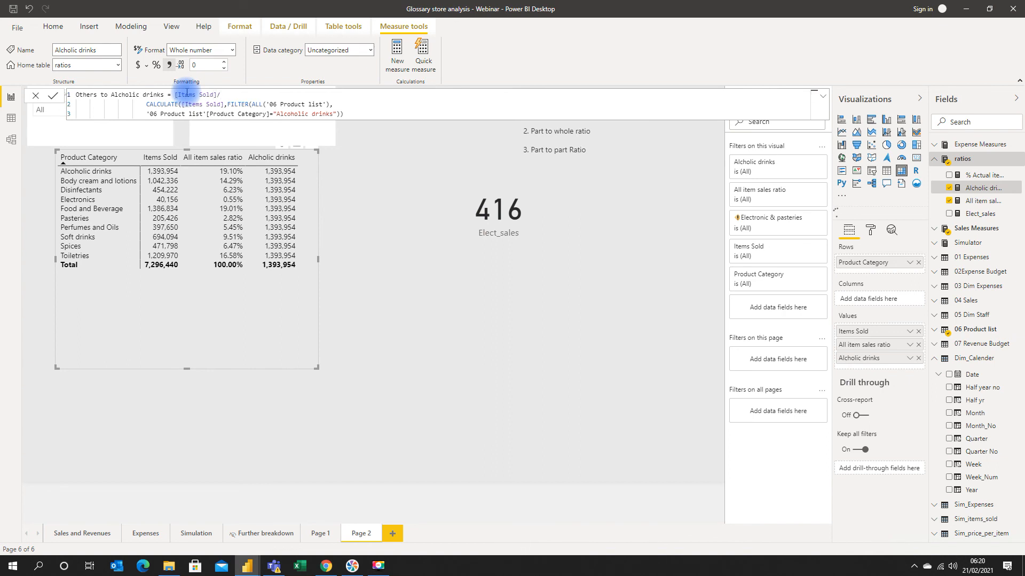
key(Return)
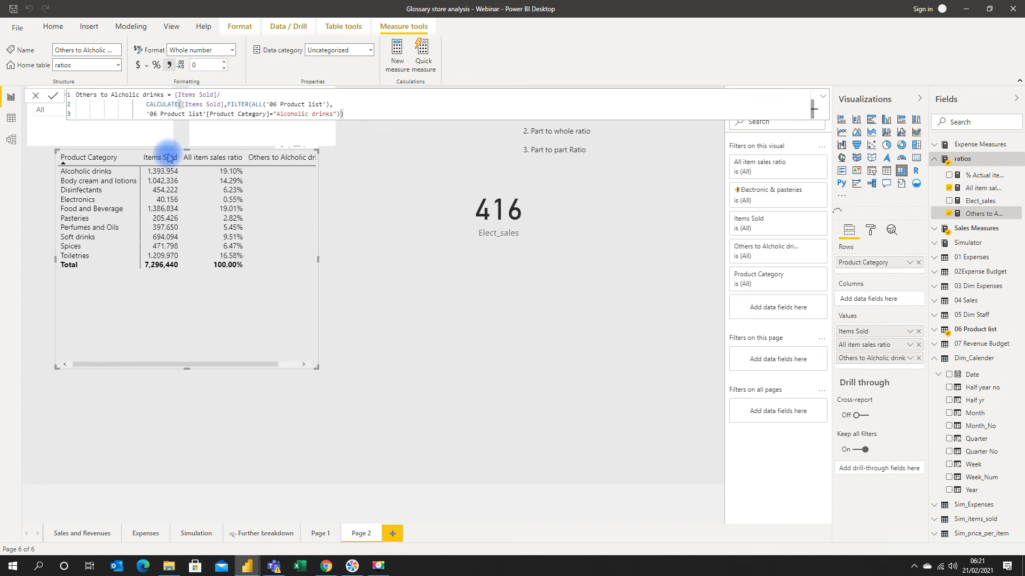
drag(316, 369, 396, 381)
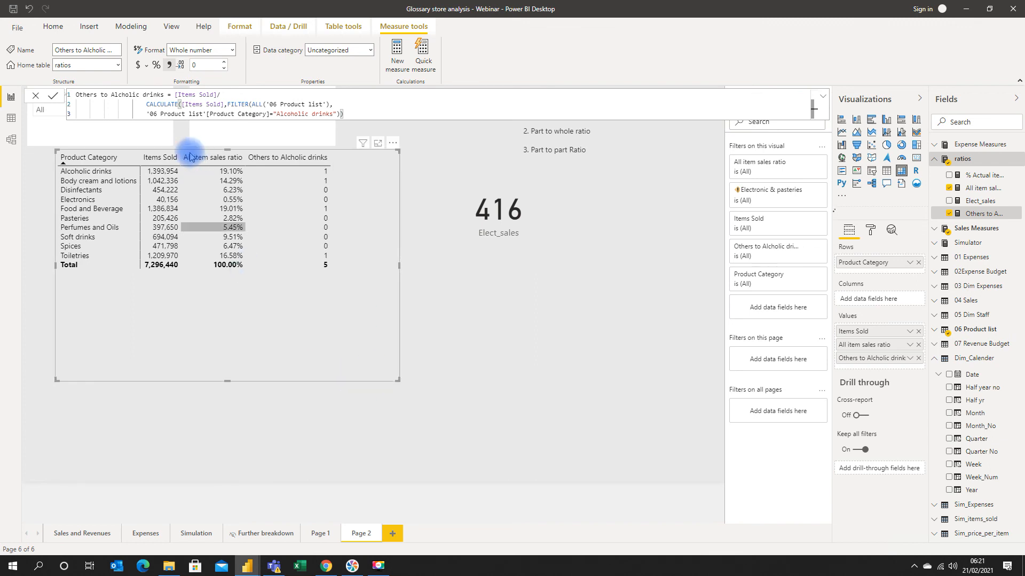
Format the Others to Alcholic drinks measure as a percentage with 2 decimal places and deselect the matrix
click(156, 65)
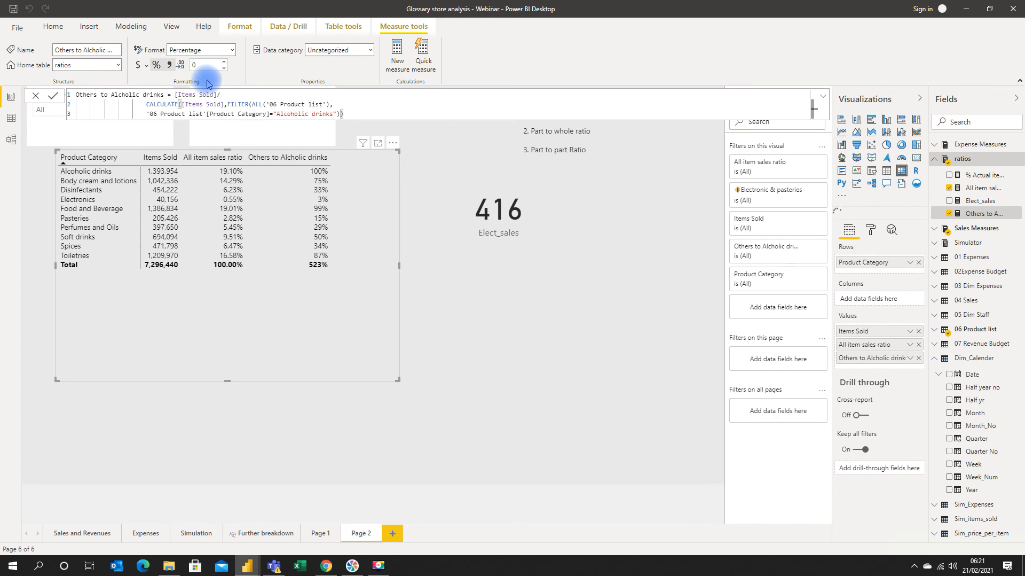
drag(207, 64, 186, 66)
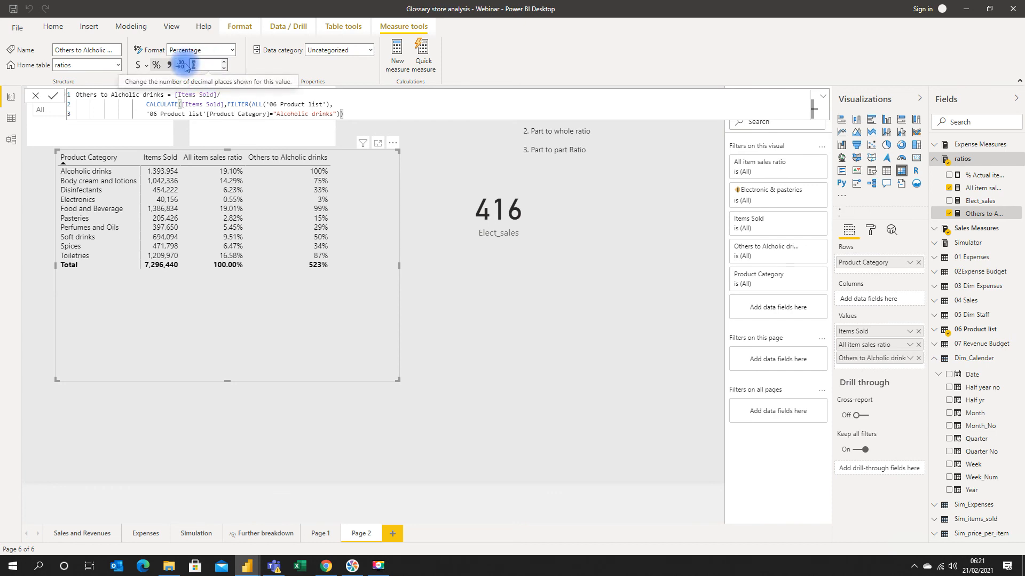
text(2)
key(Return)
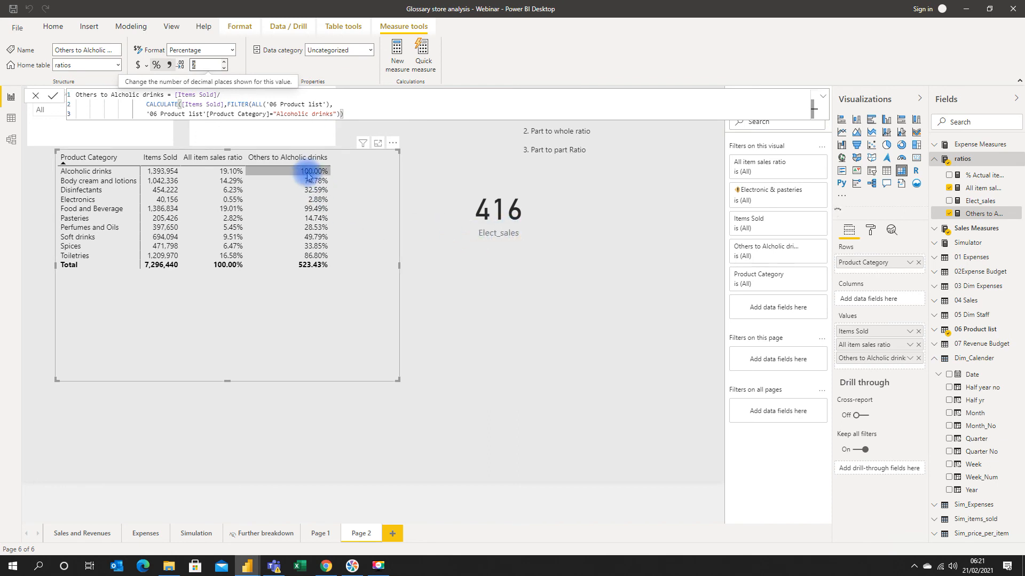
click(464, 332)
key(ctrl+4)
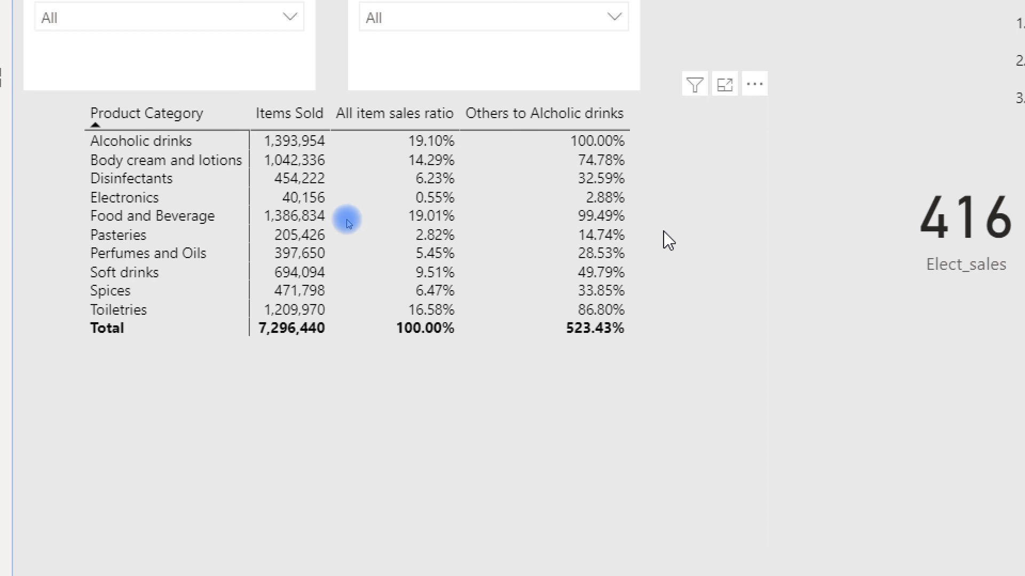
scroll(304, 122, up, 1)
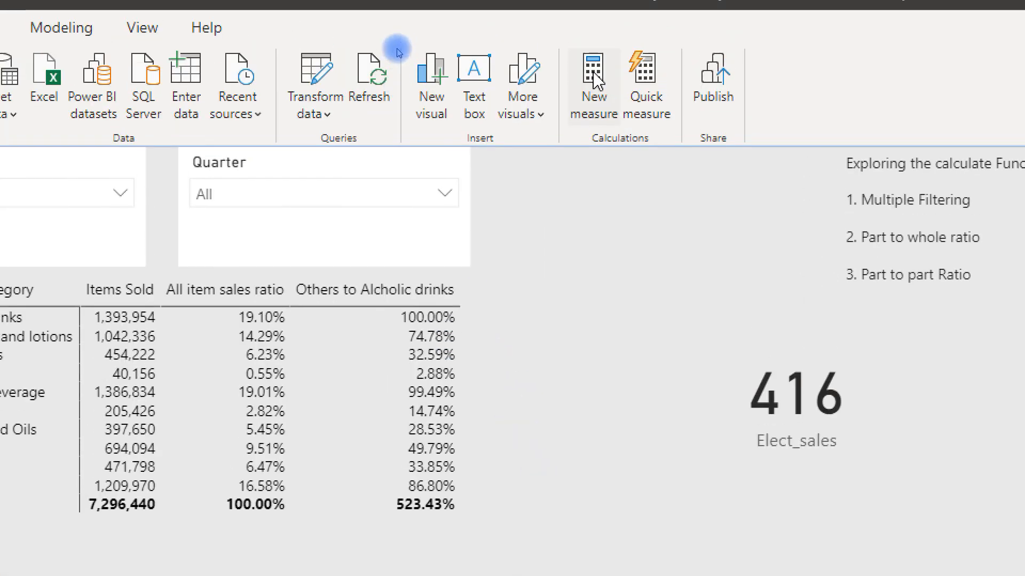
key(ctrl+4)
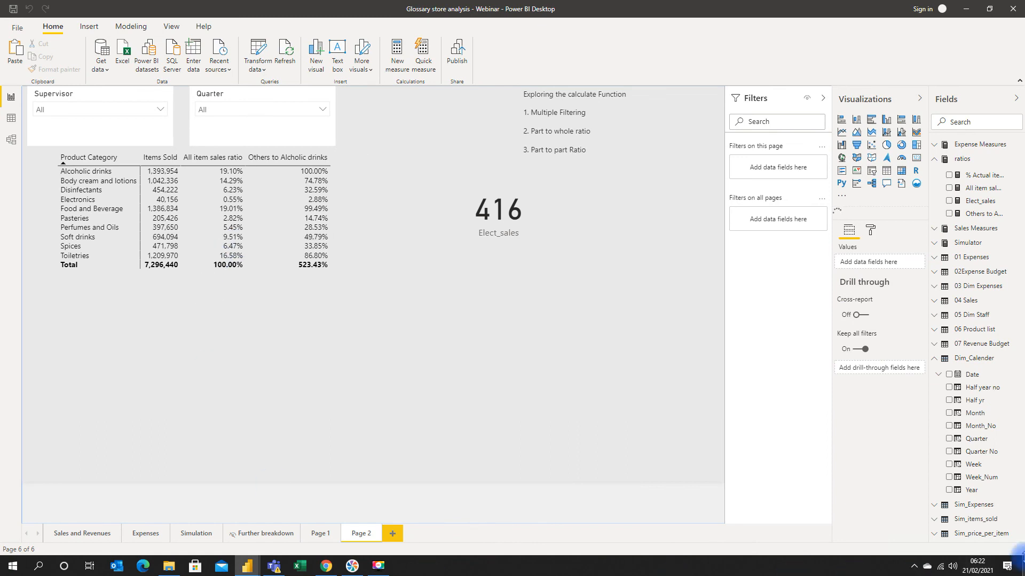
click(991, 548)
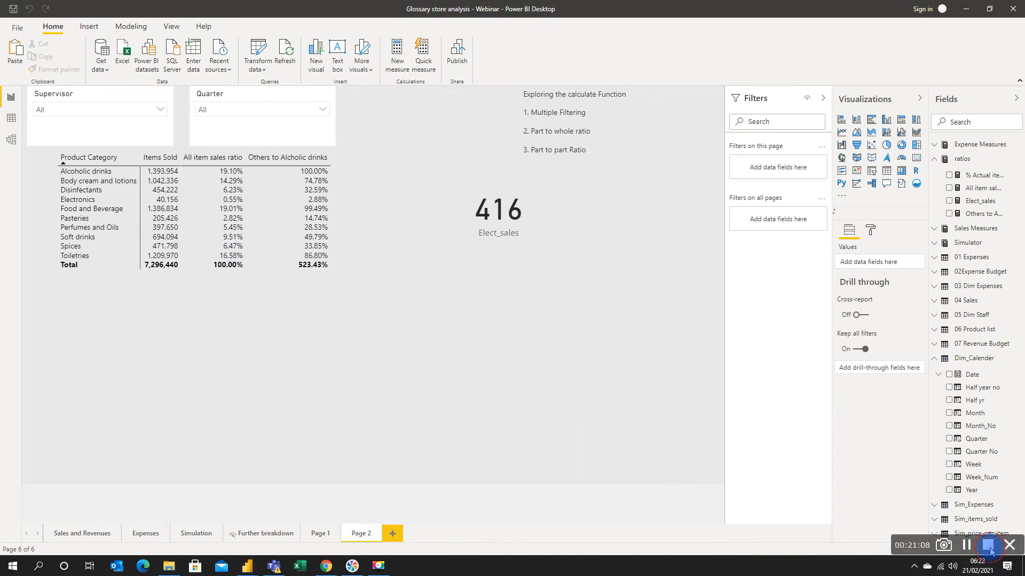